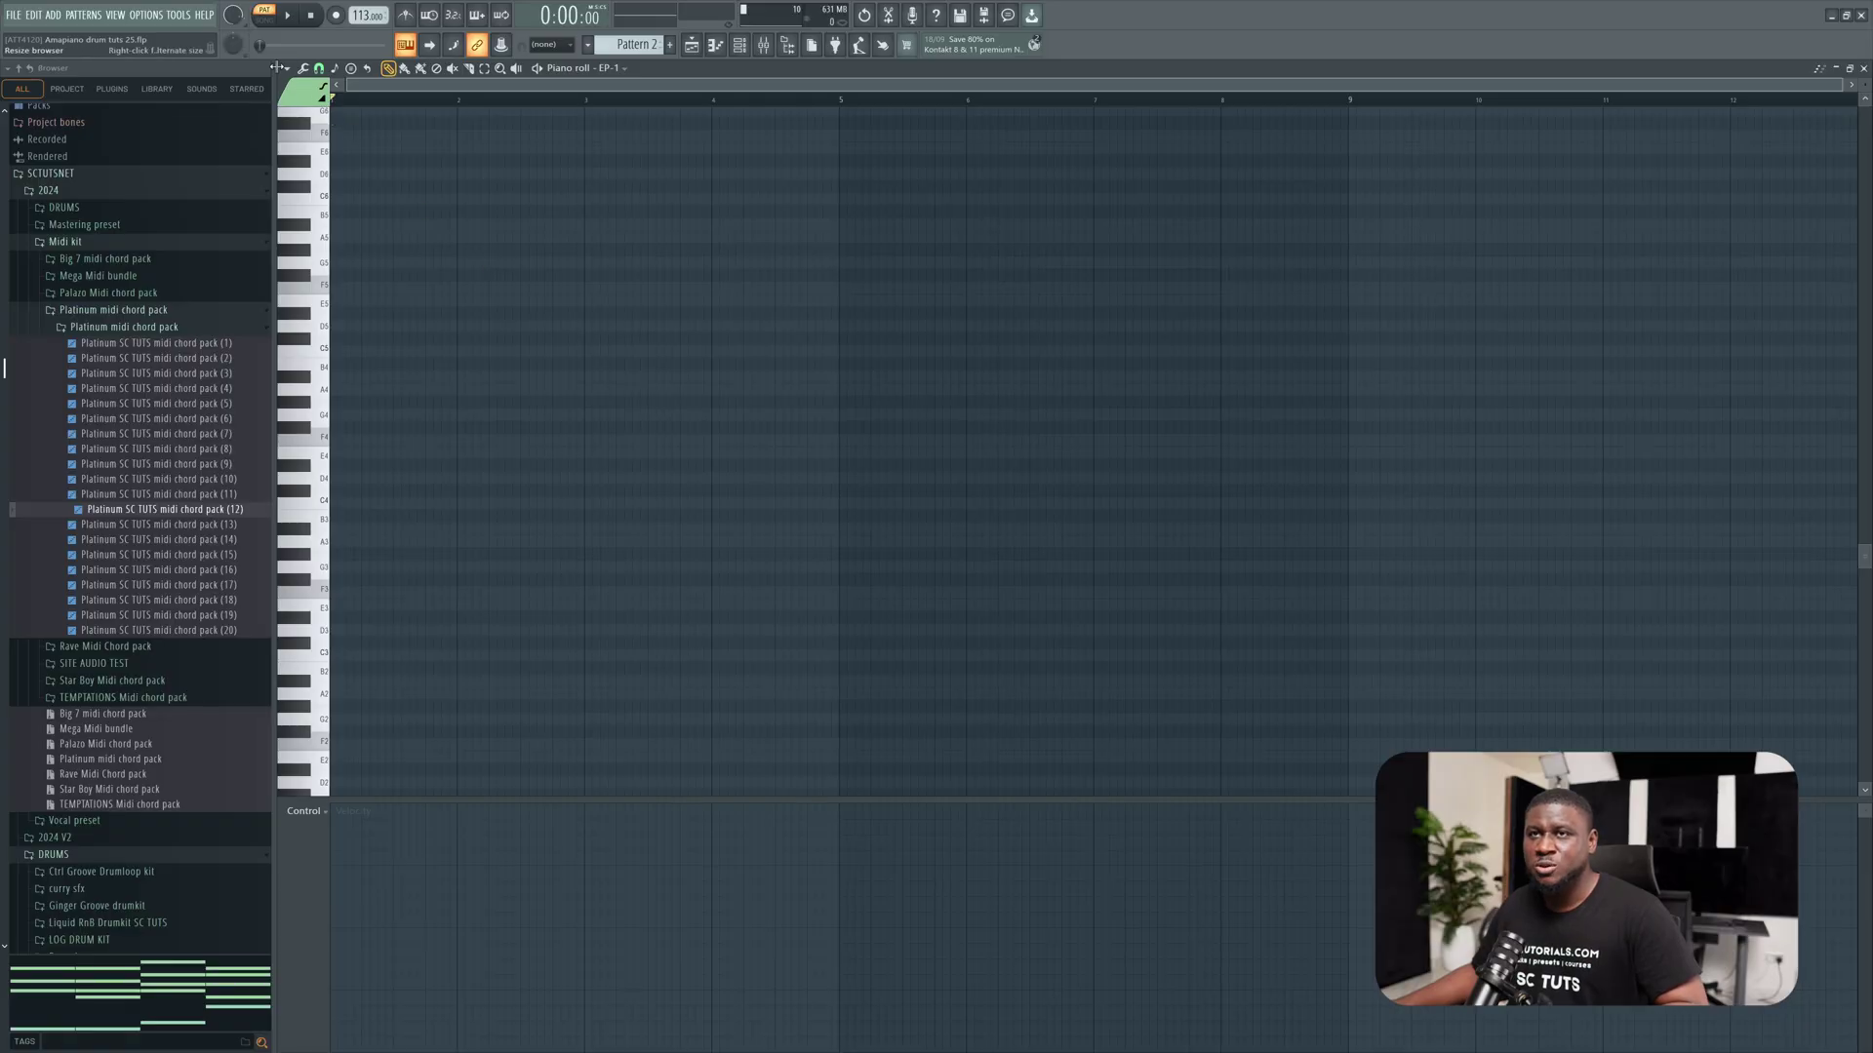
- Open the chord progression generator for the EP-1 piano roll
left_click(285, 70)
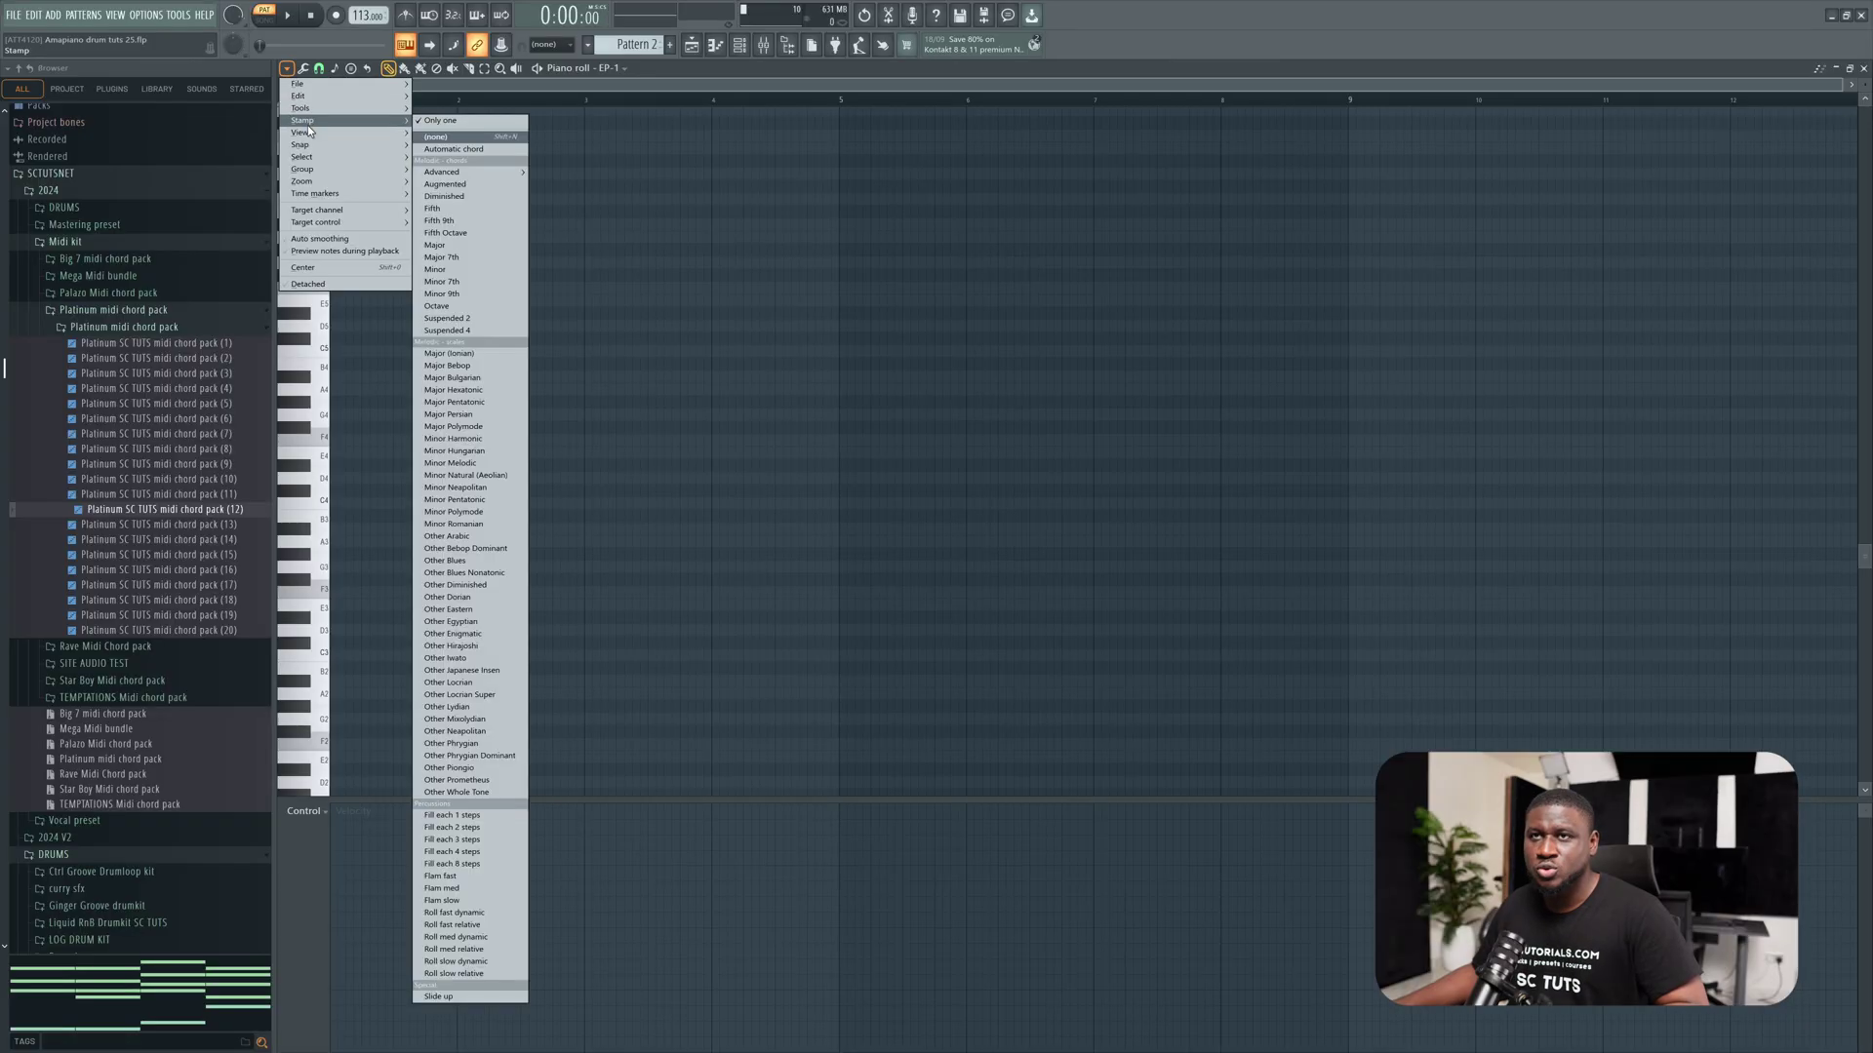
mouse_move(329, 112)
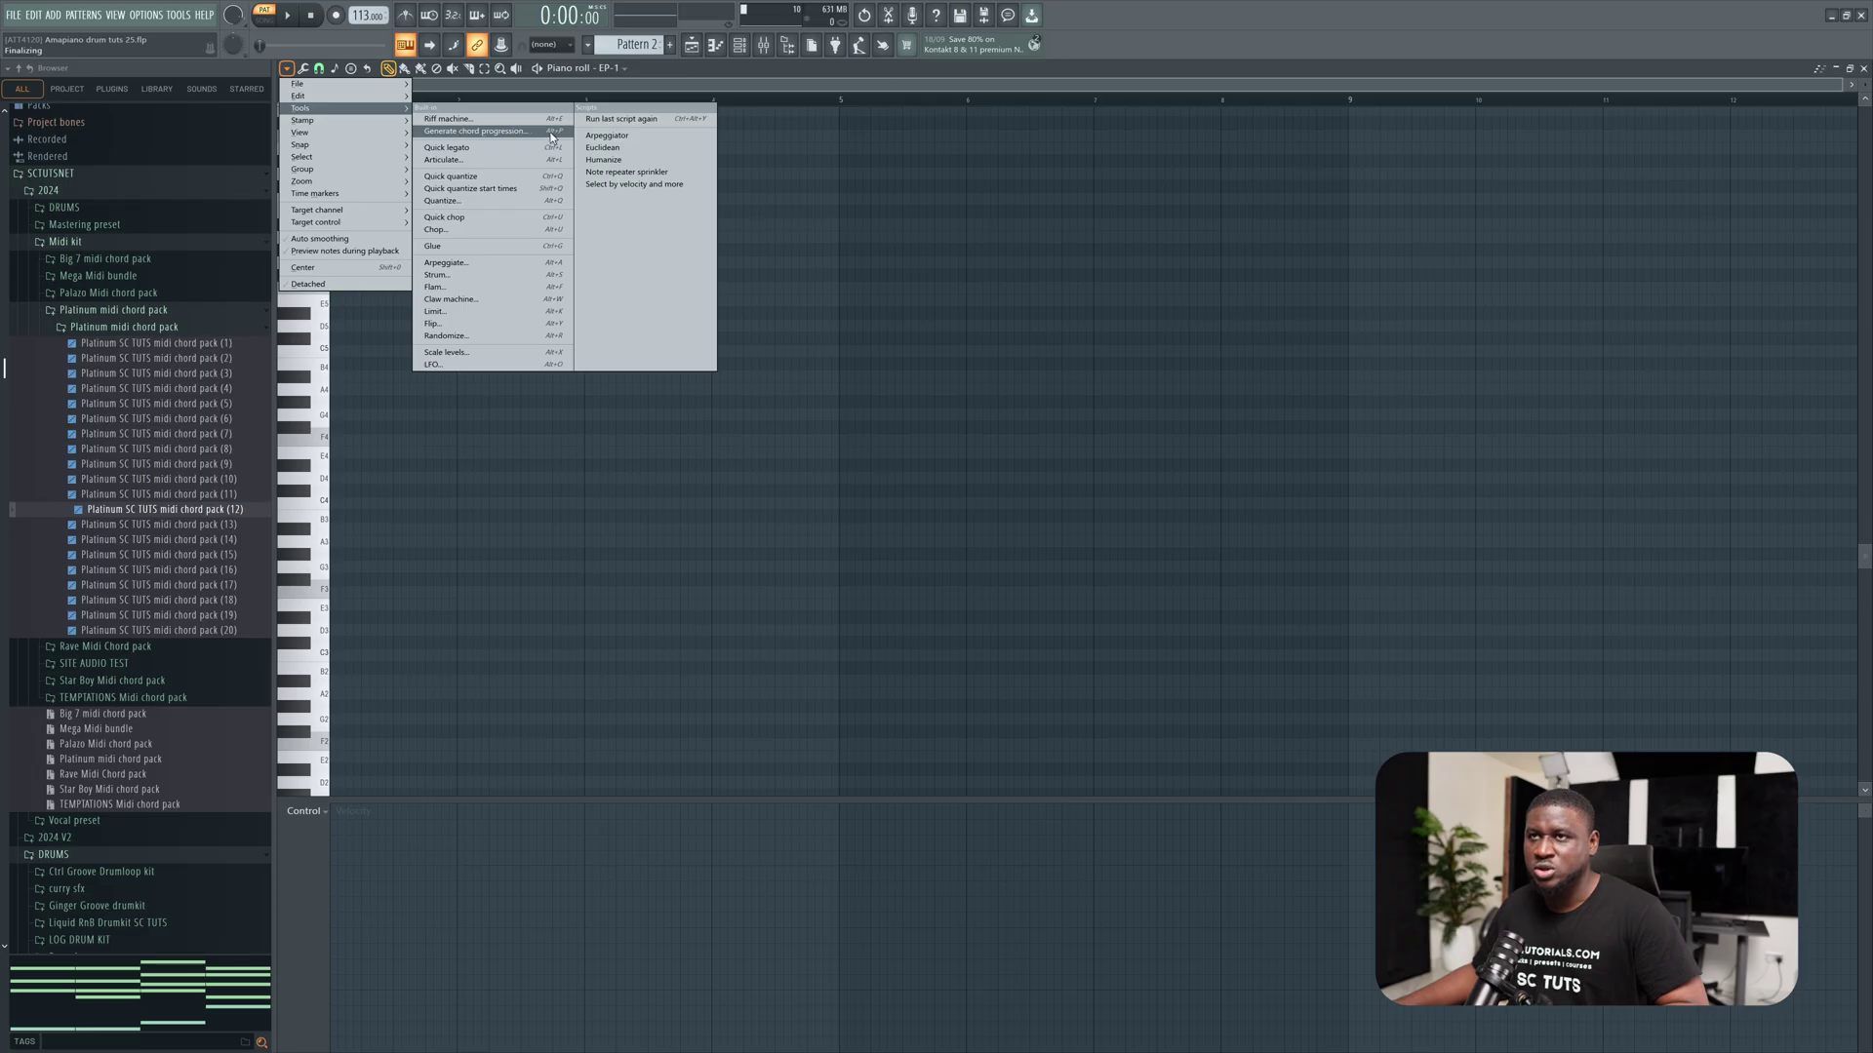
left_click(561, 137)
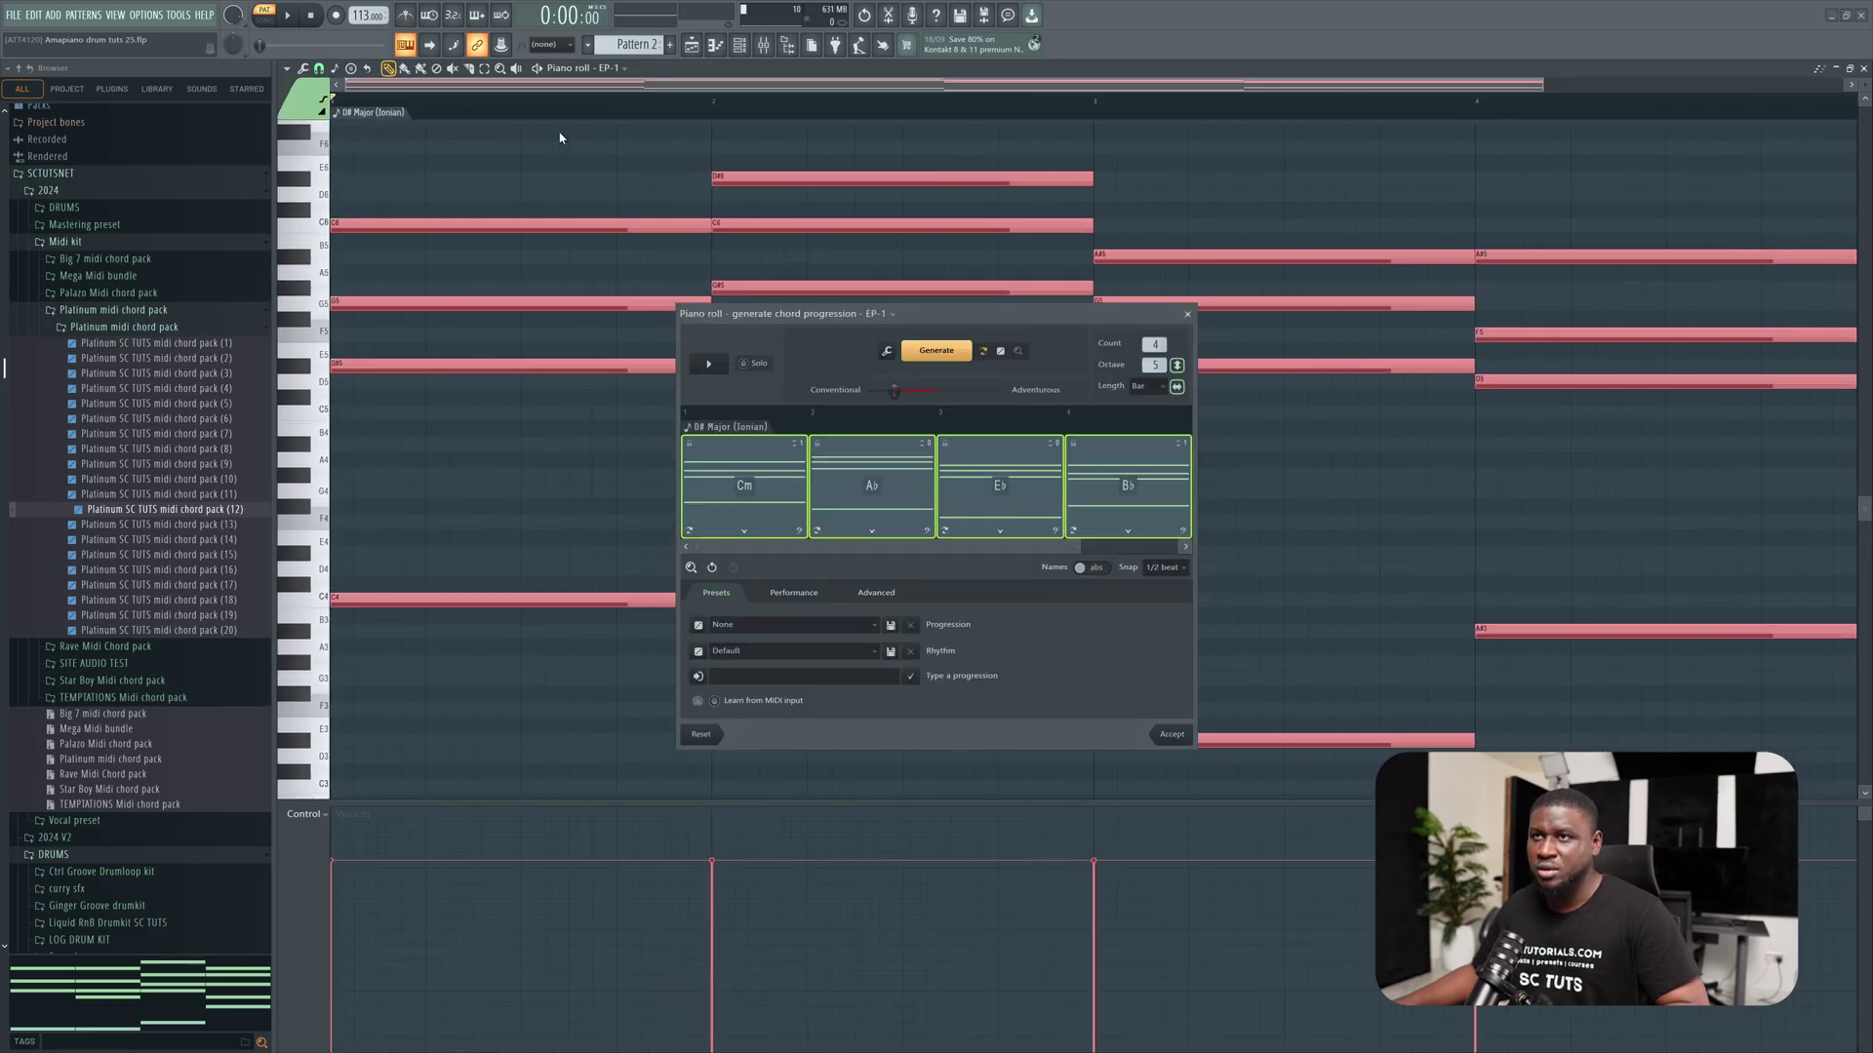
- Generate several alternative four-chord progressions in a row
left_click(941, 359)
left_click(940, 361)
left_click(936, 364)
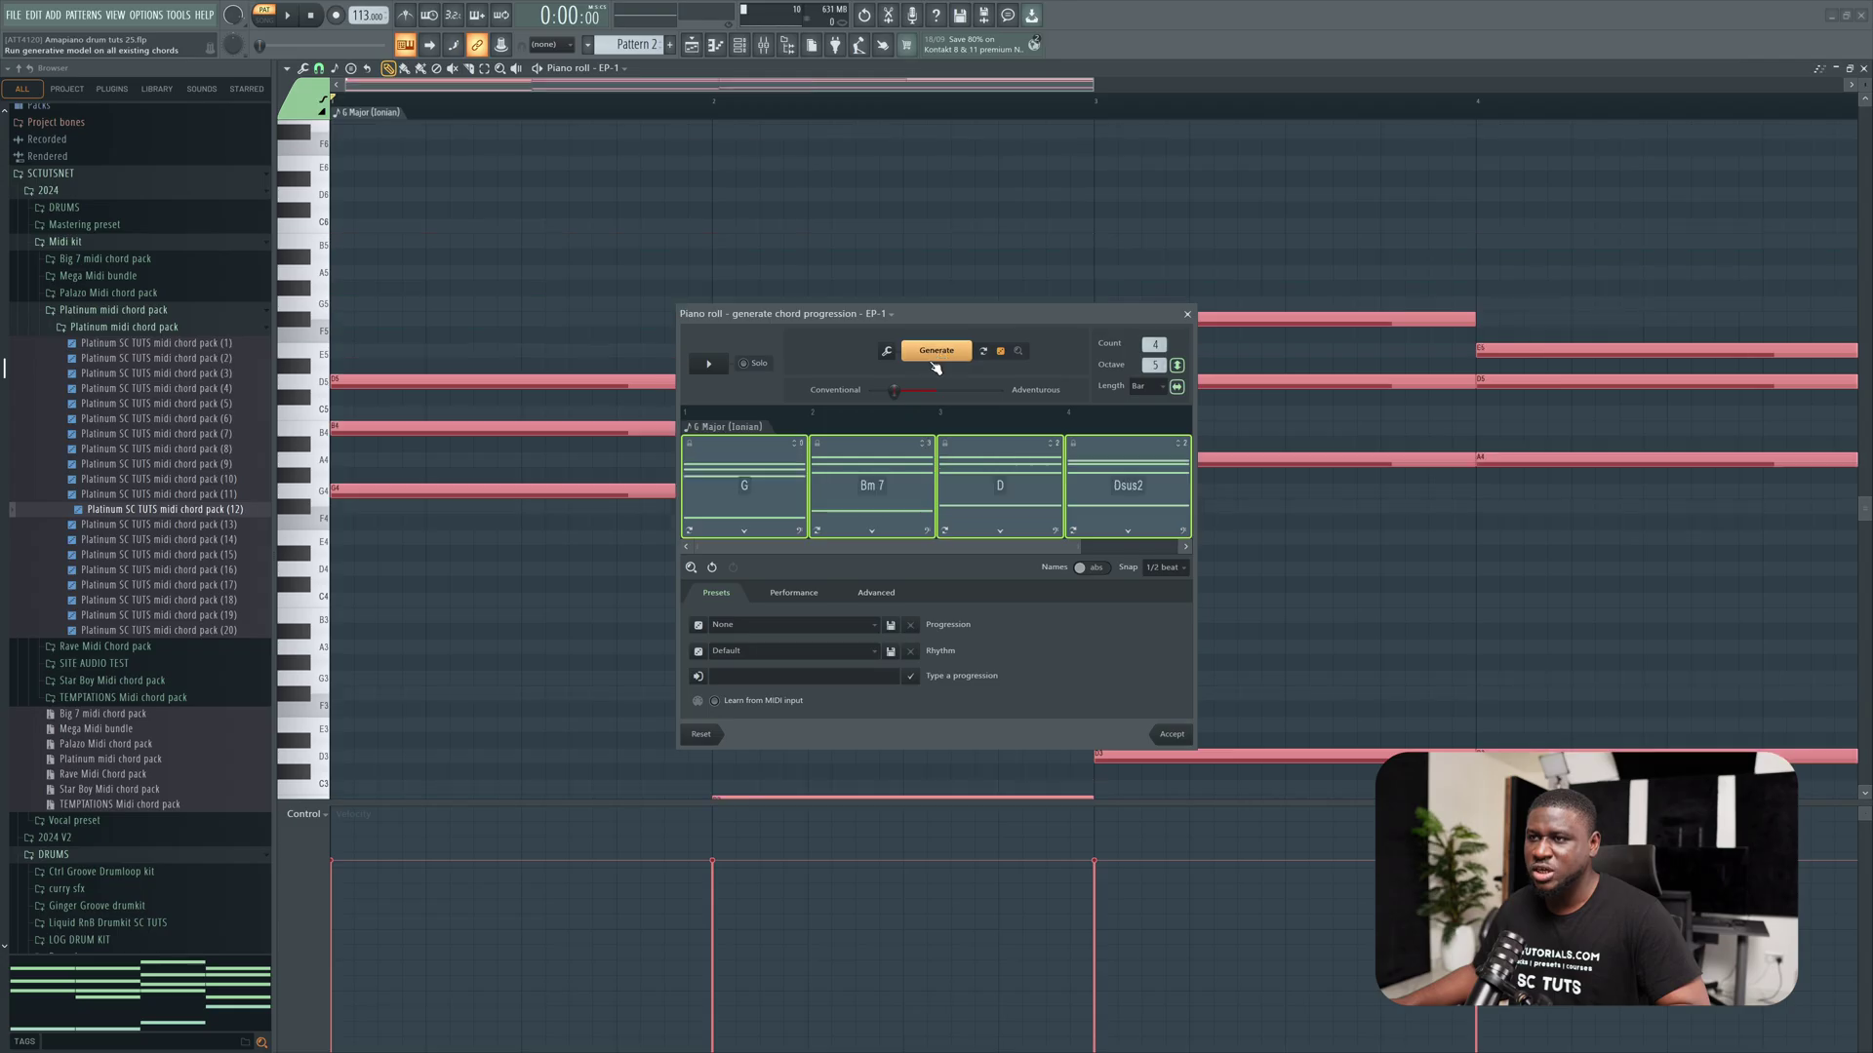
left_click(932, 363)
left_click(932, 360)
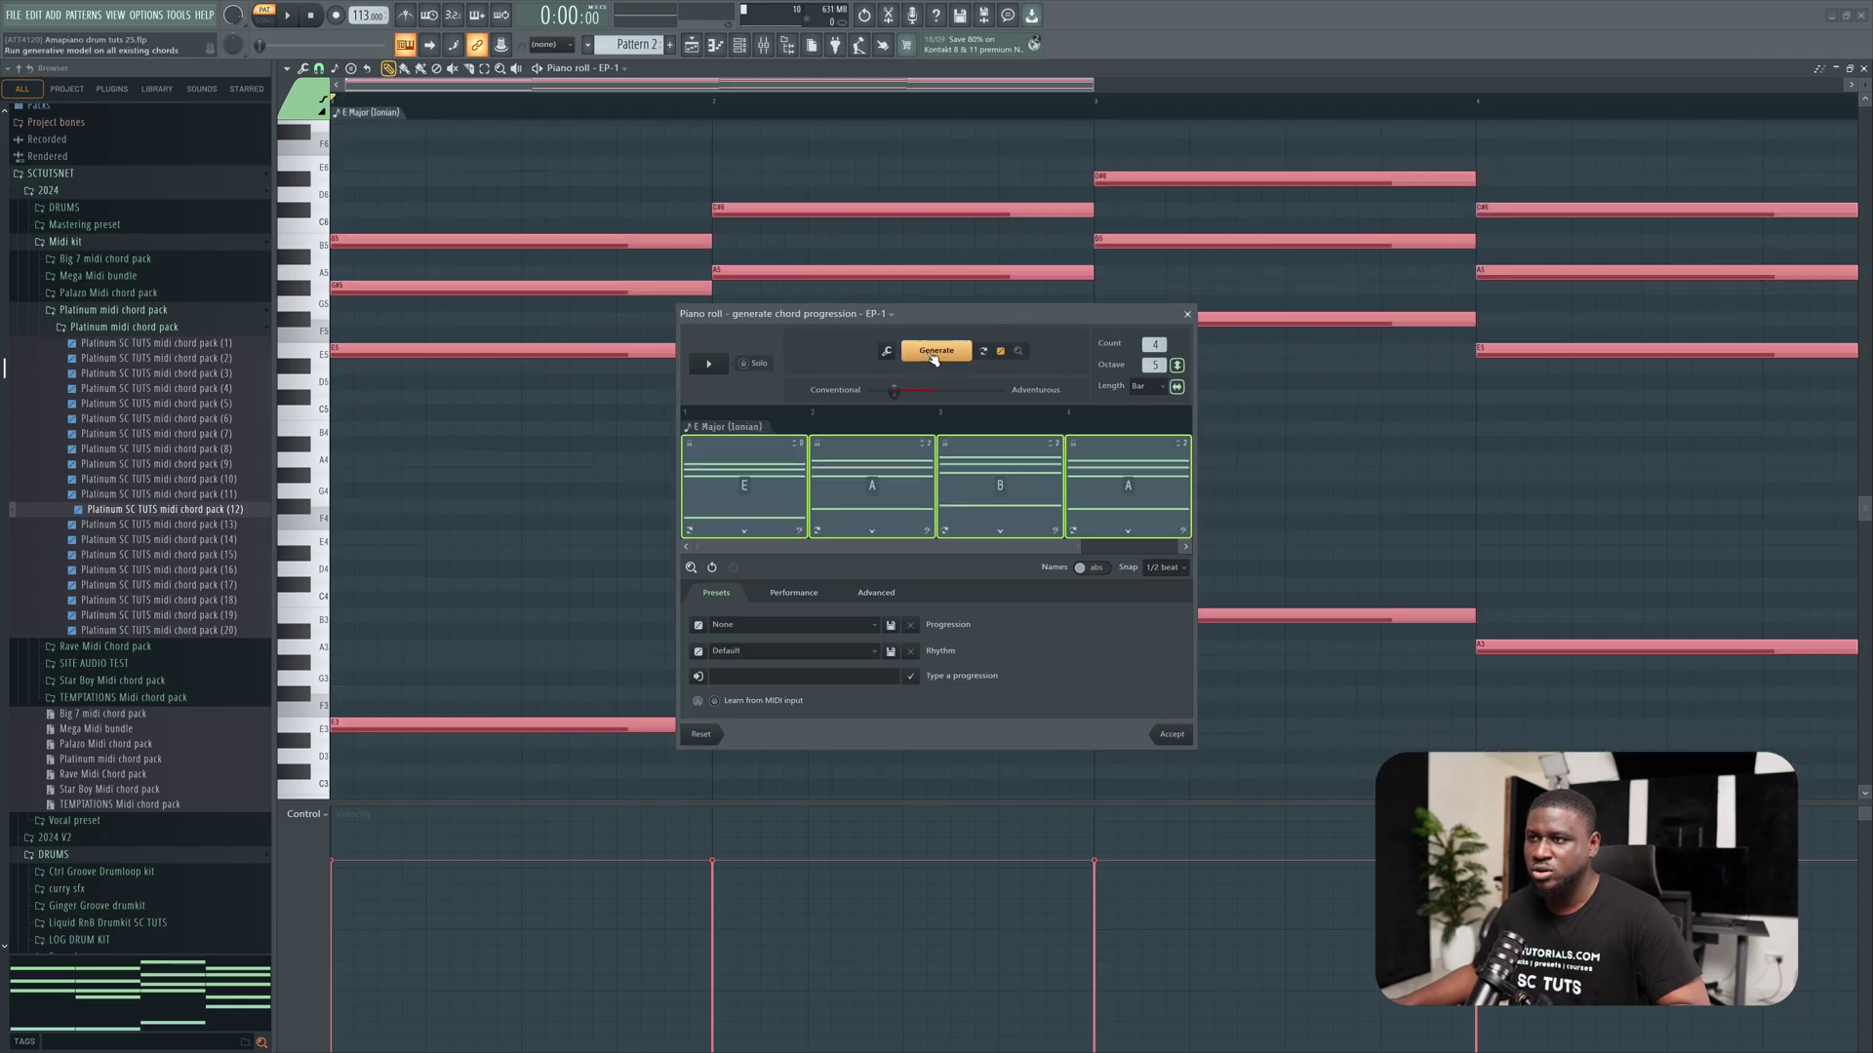
left_click(933, 359)
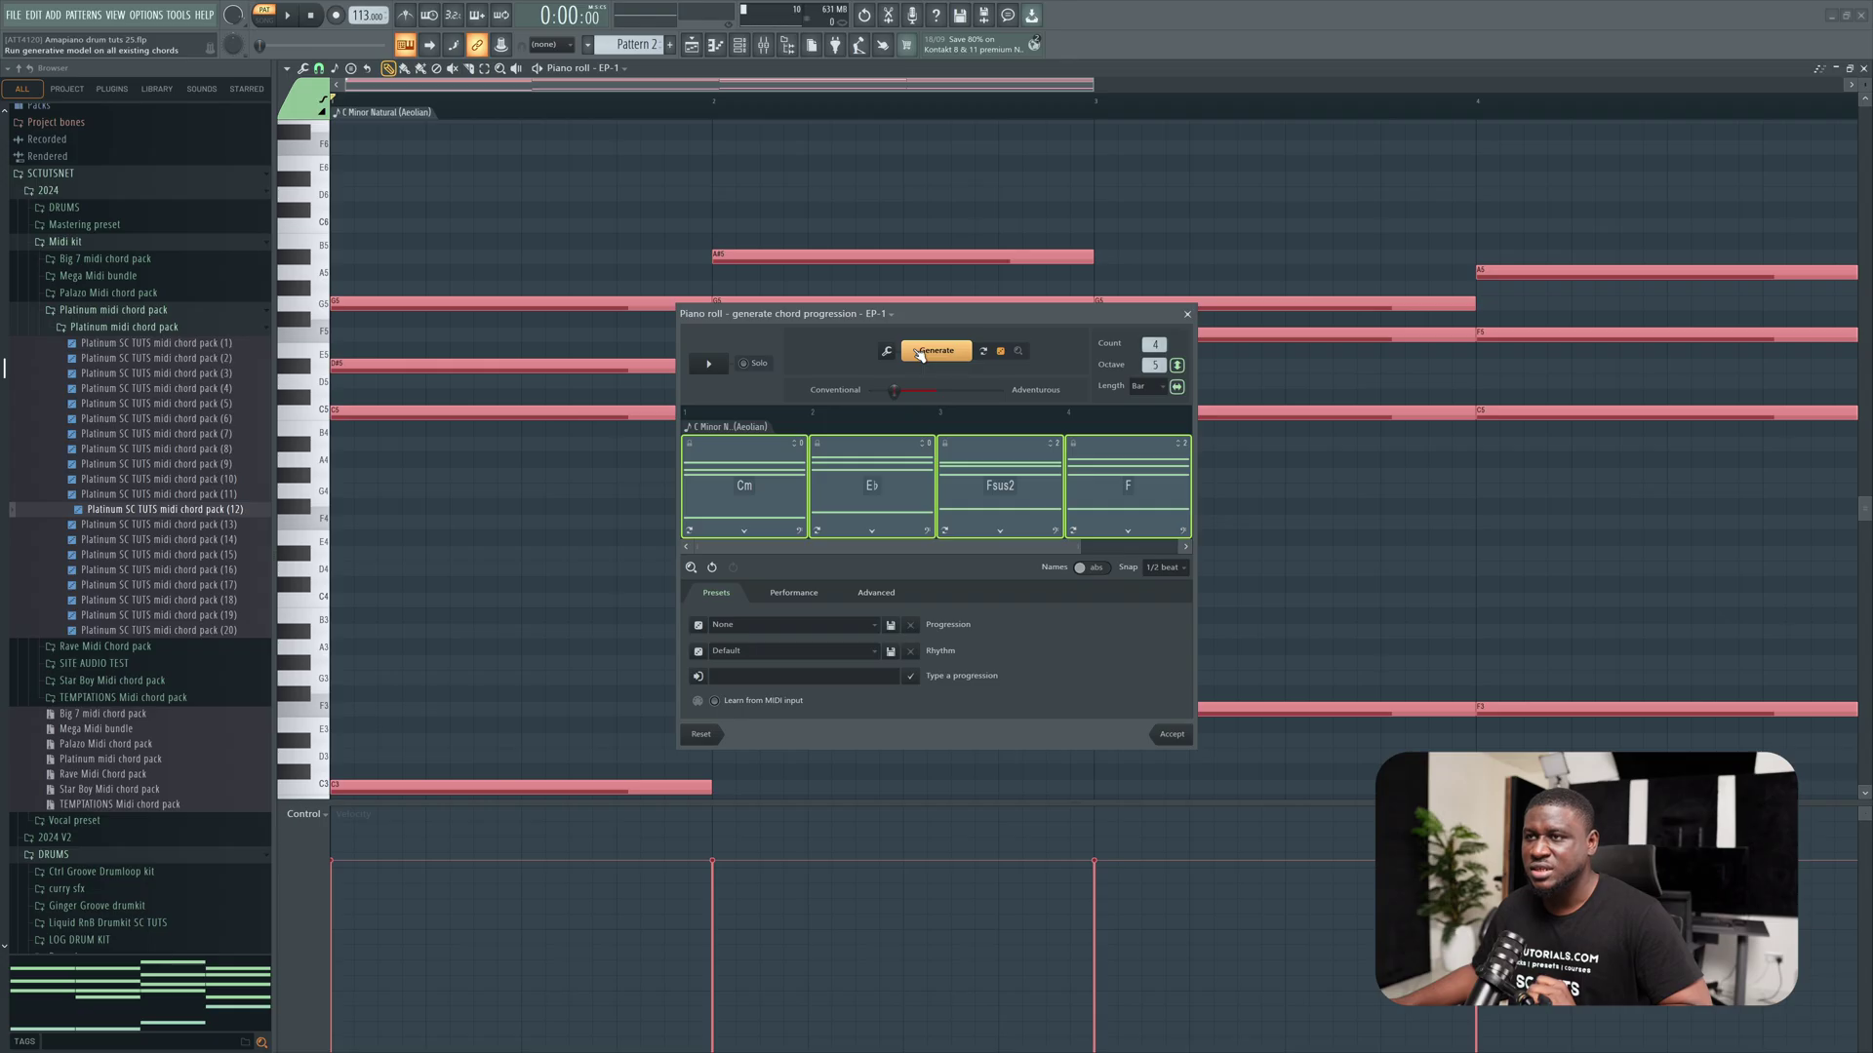
- Set the generated progression's scale type to Major (Ionian)
left_click(723, 429)
mouse_move(750, 433)
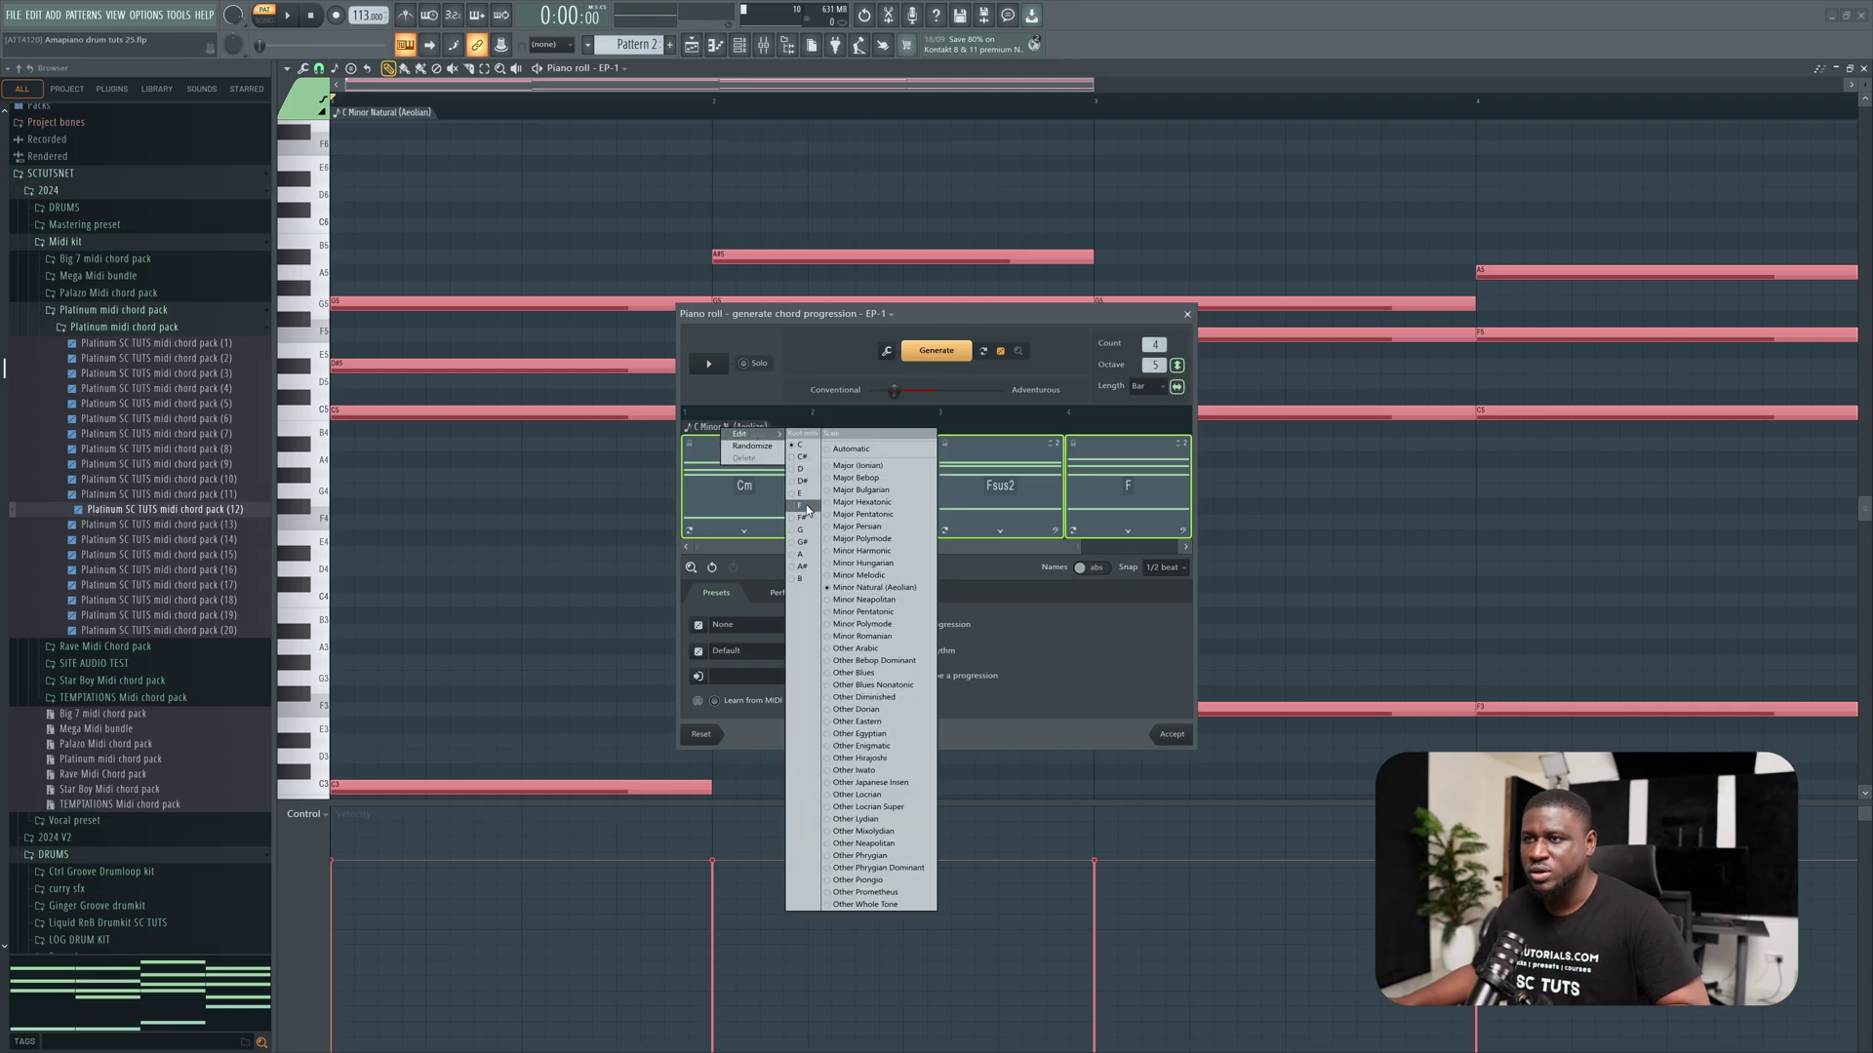
left_click(856, 465)
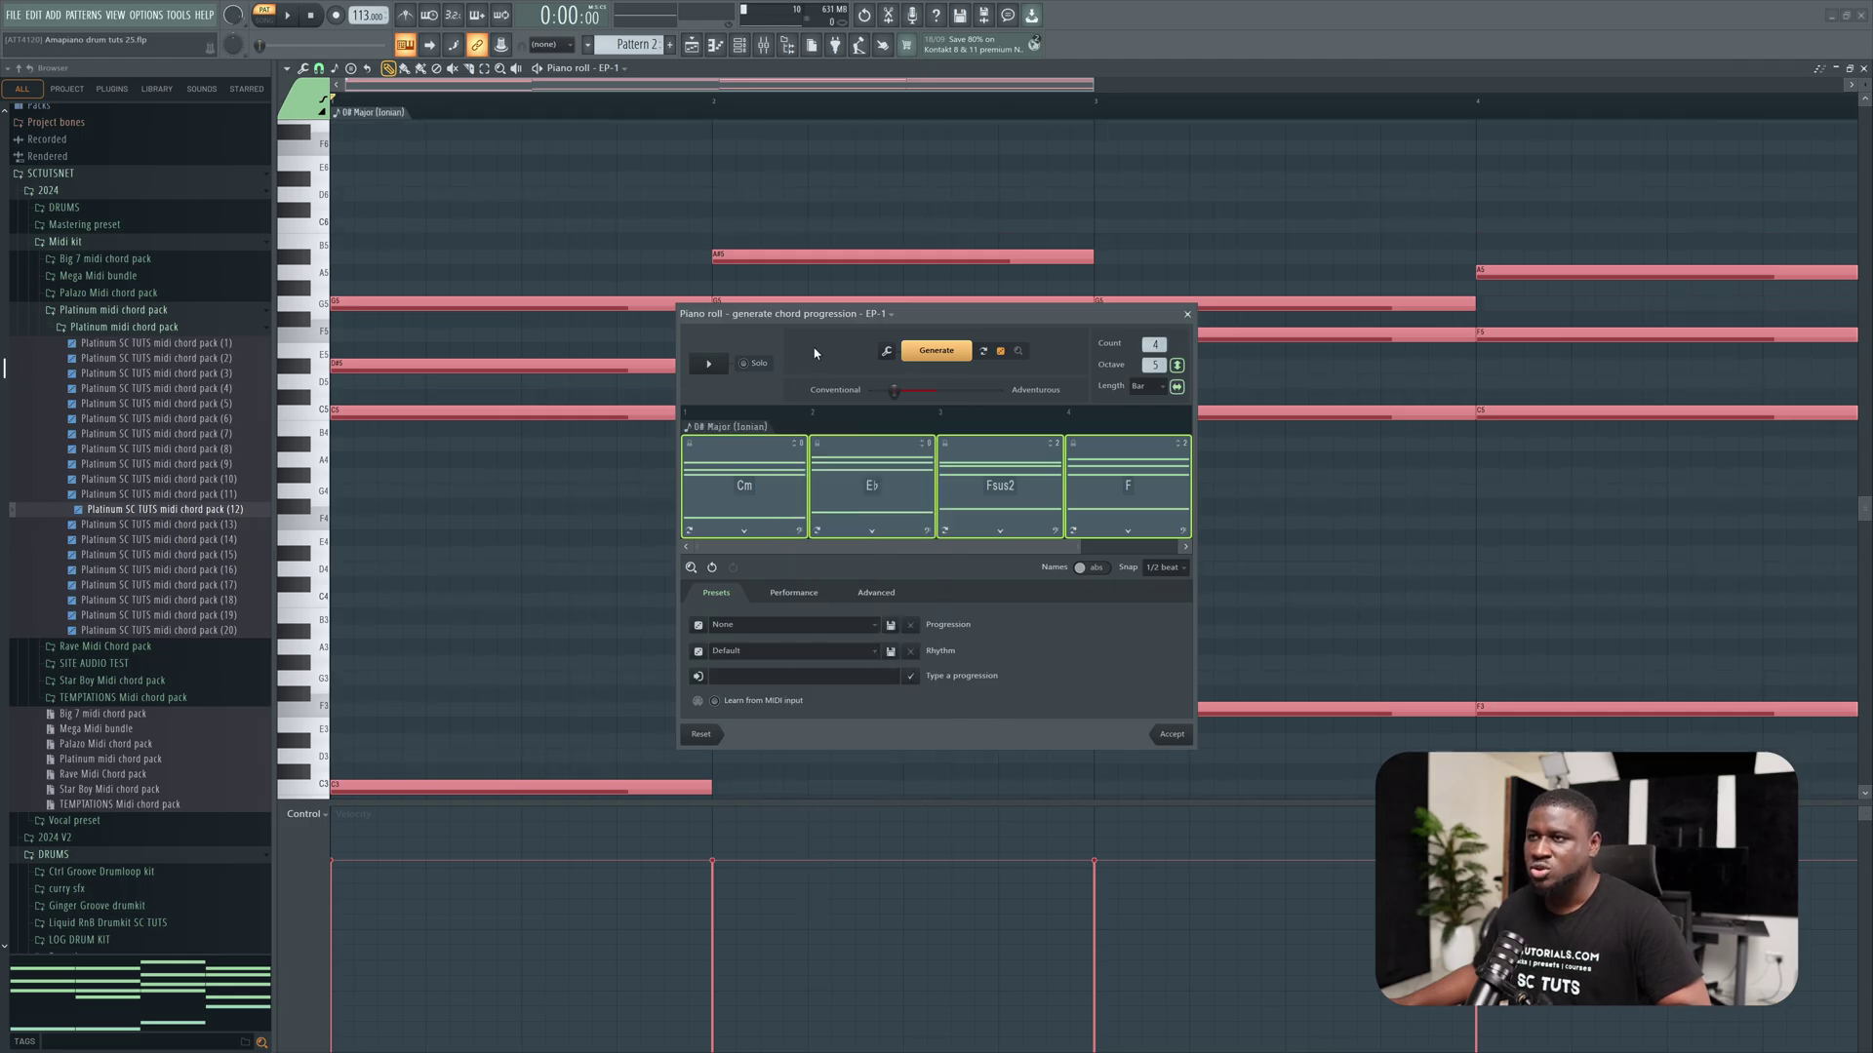
- Generate a fresh four-chord progression, G♯m, C♯m, E, D♯m, and play it back
left_click(934, 357)
left_click(933, 357)
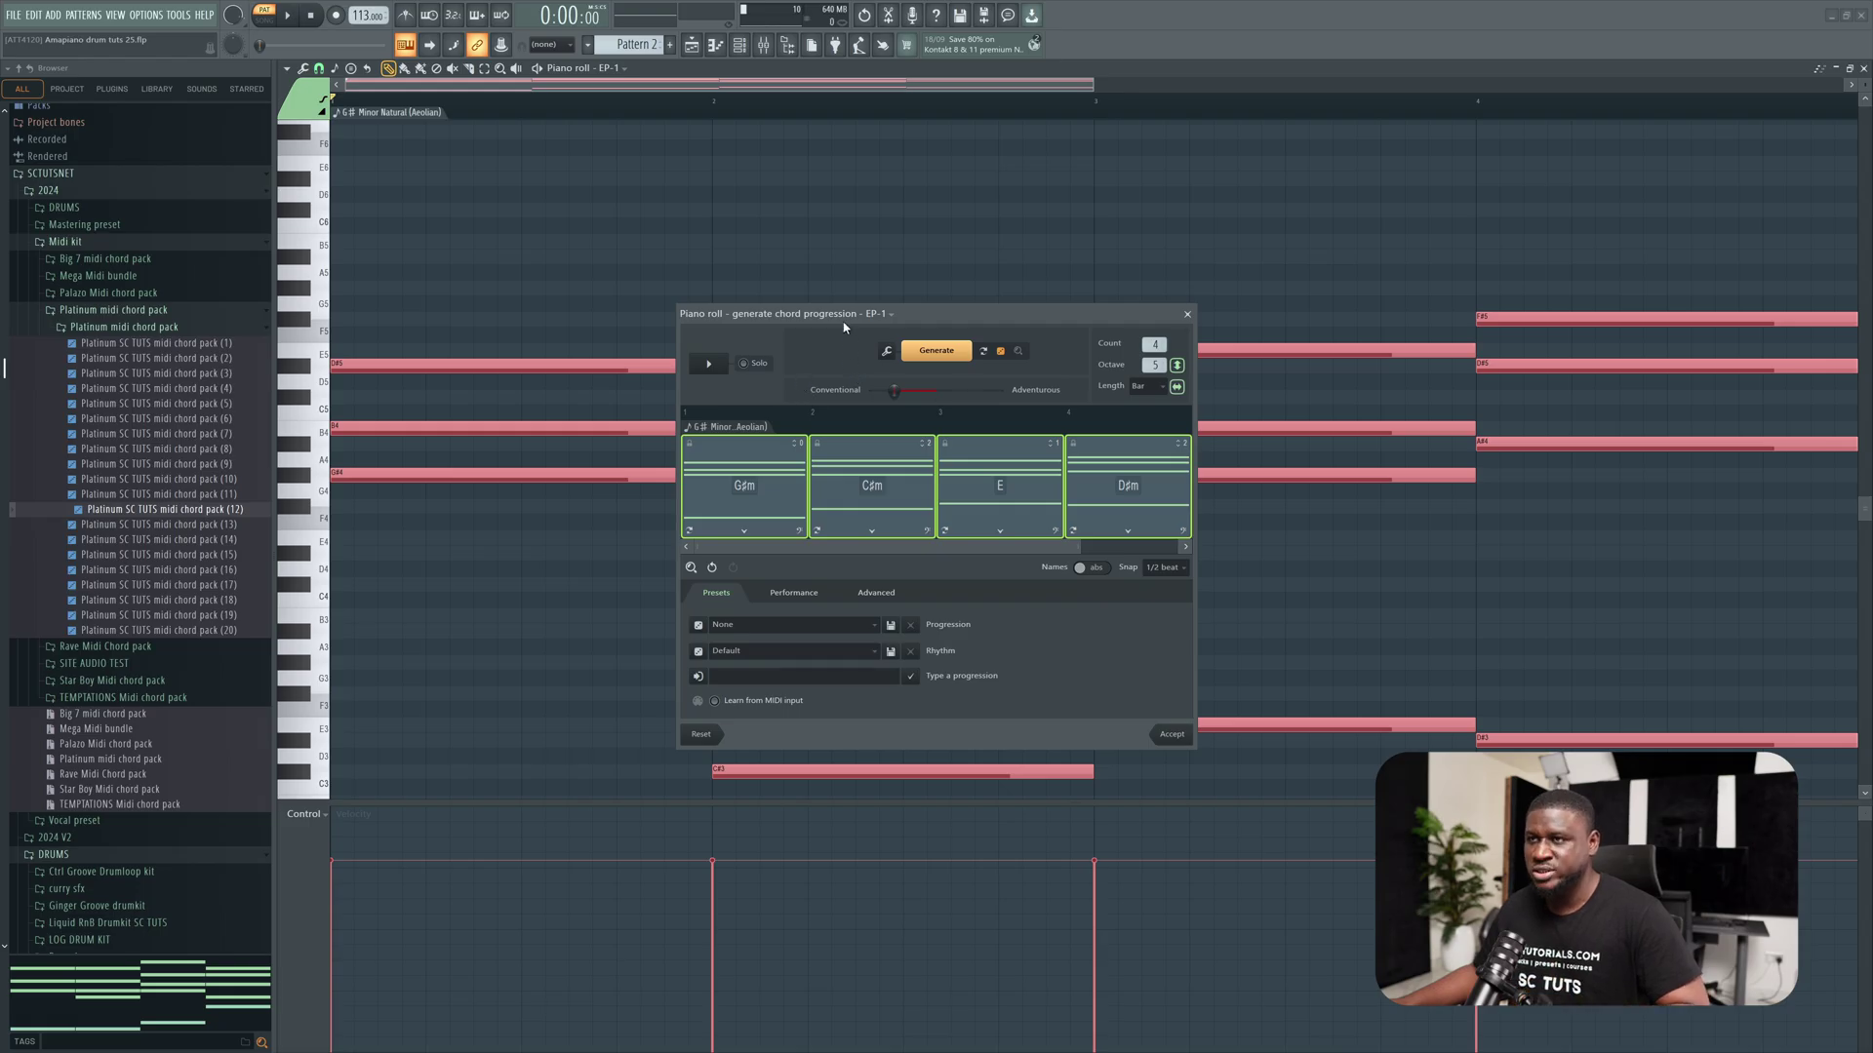
left_click_drag(844, 326, 845, 320)
key("space")
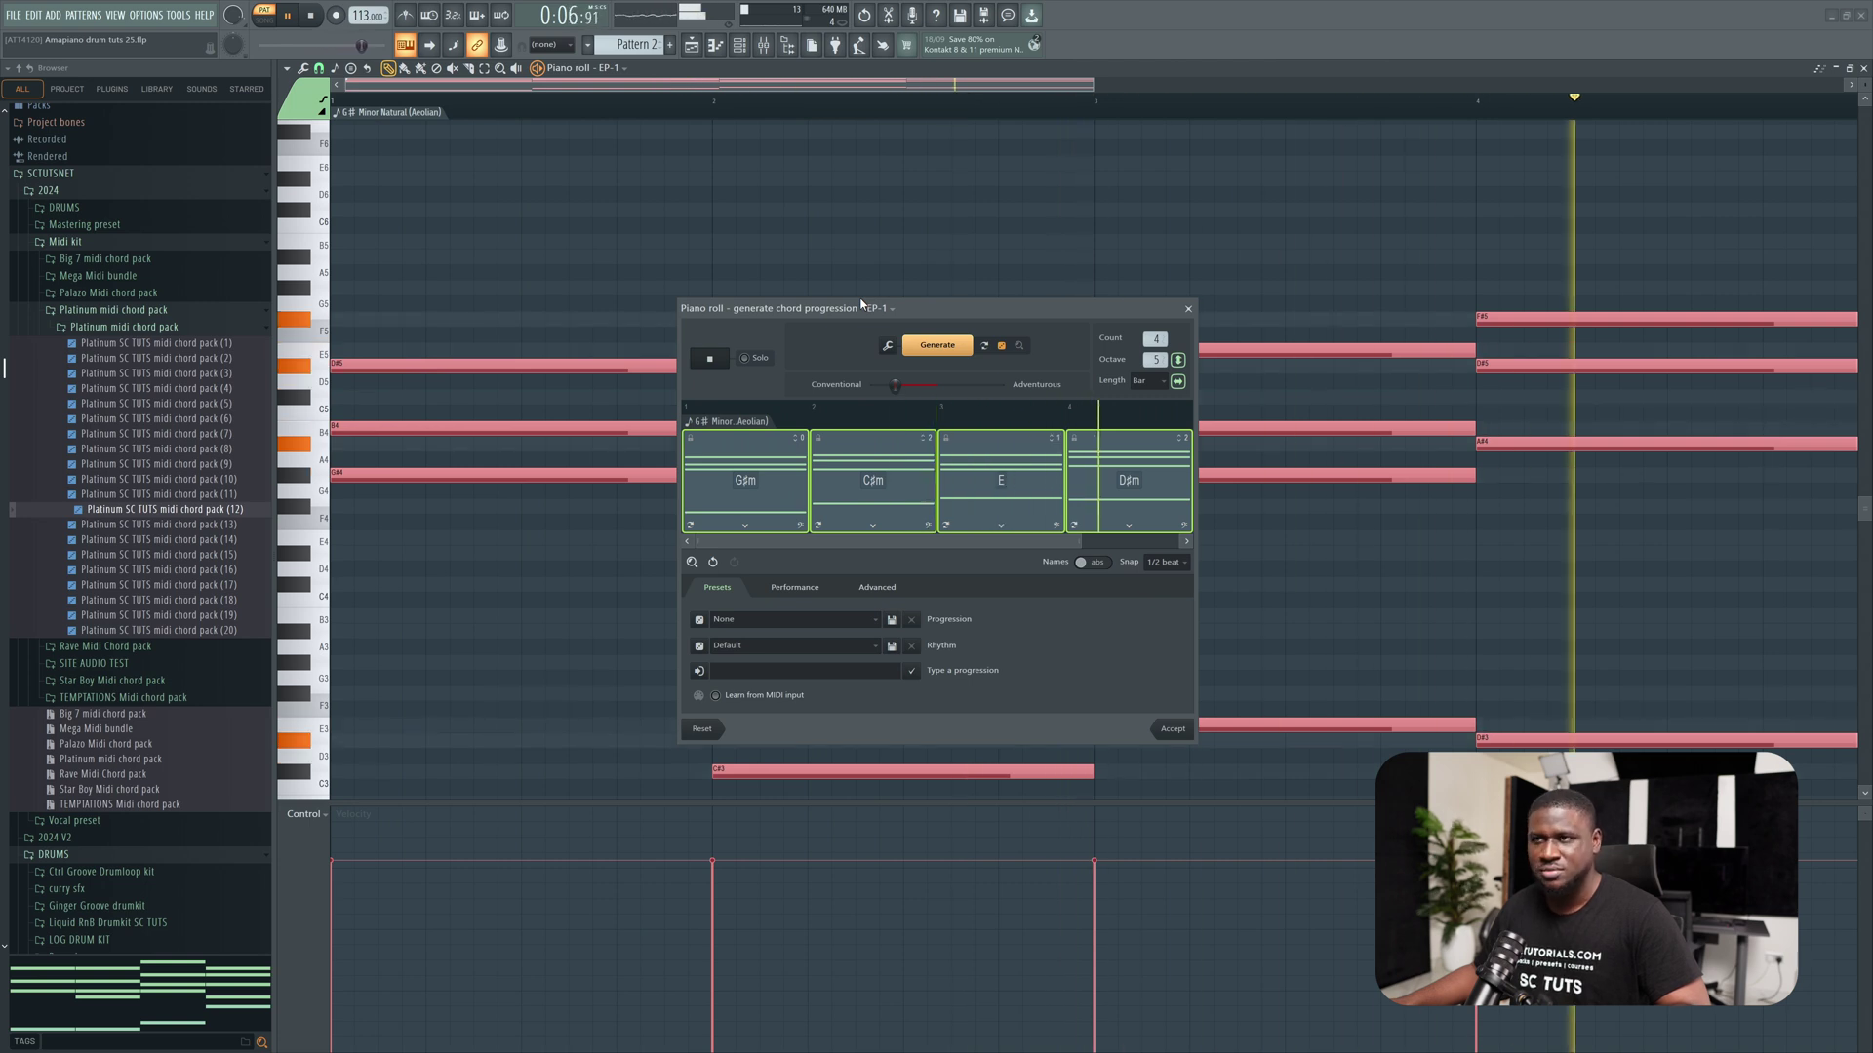
key("space")
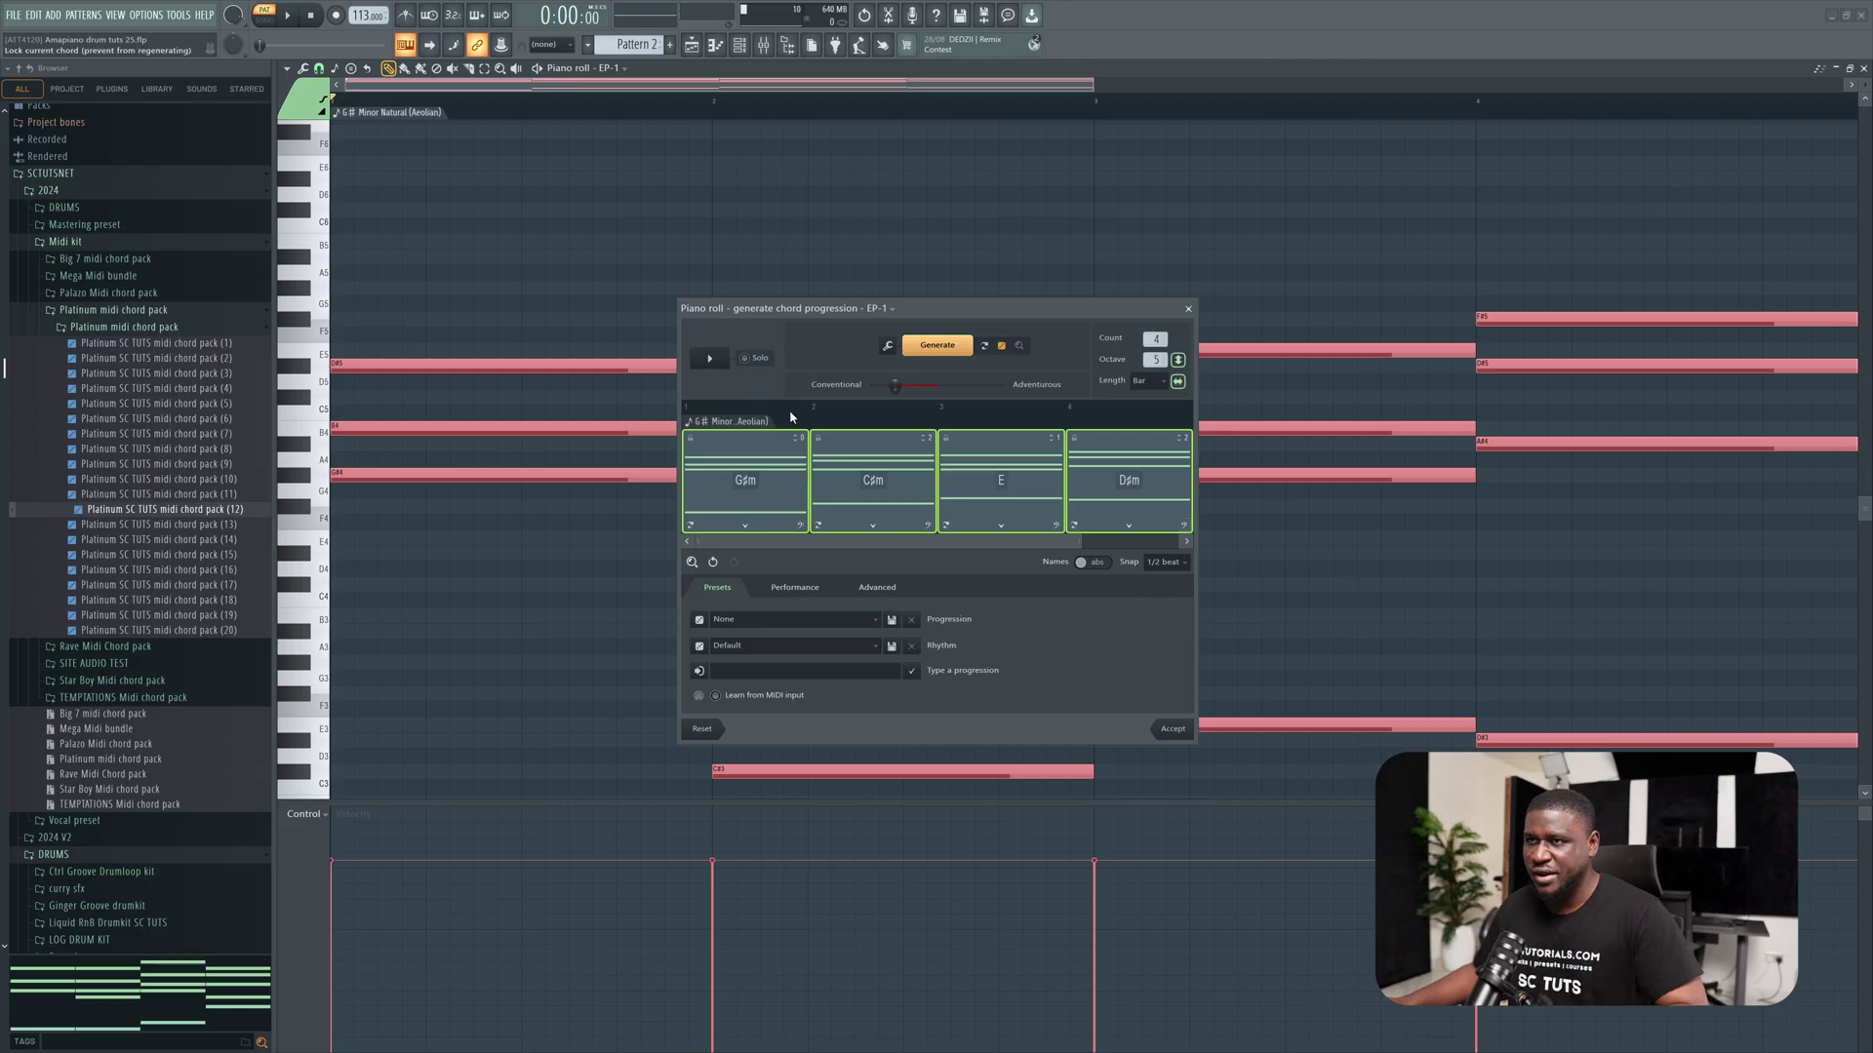
- Turn off the bass note on all four chords and play the progression back
left_click(804, 528)
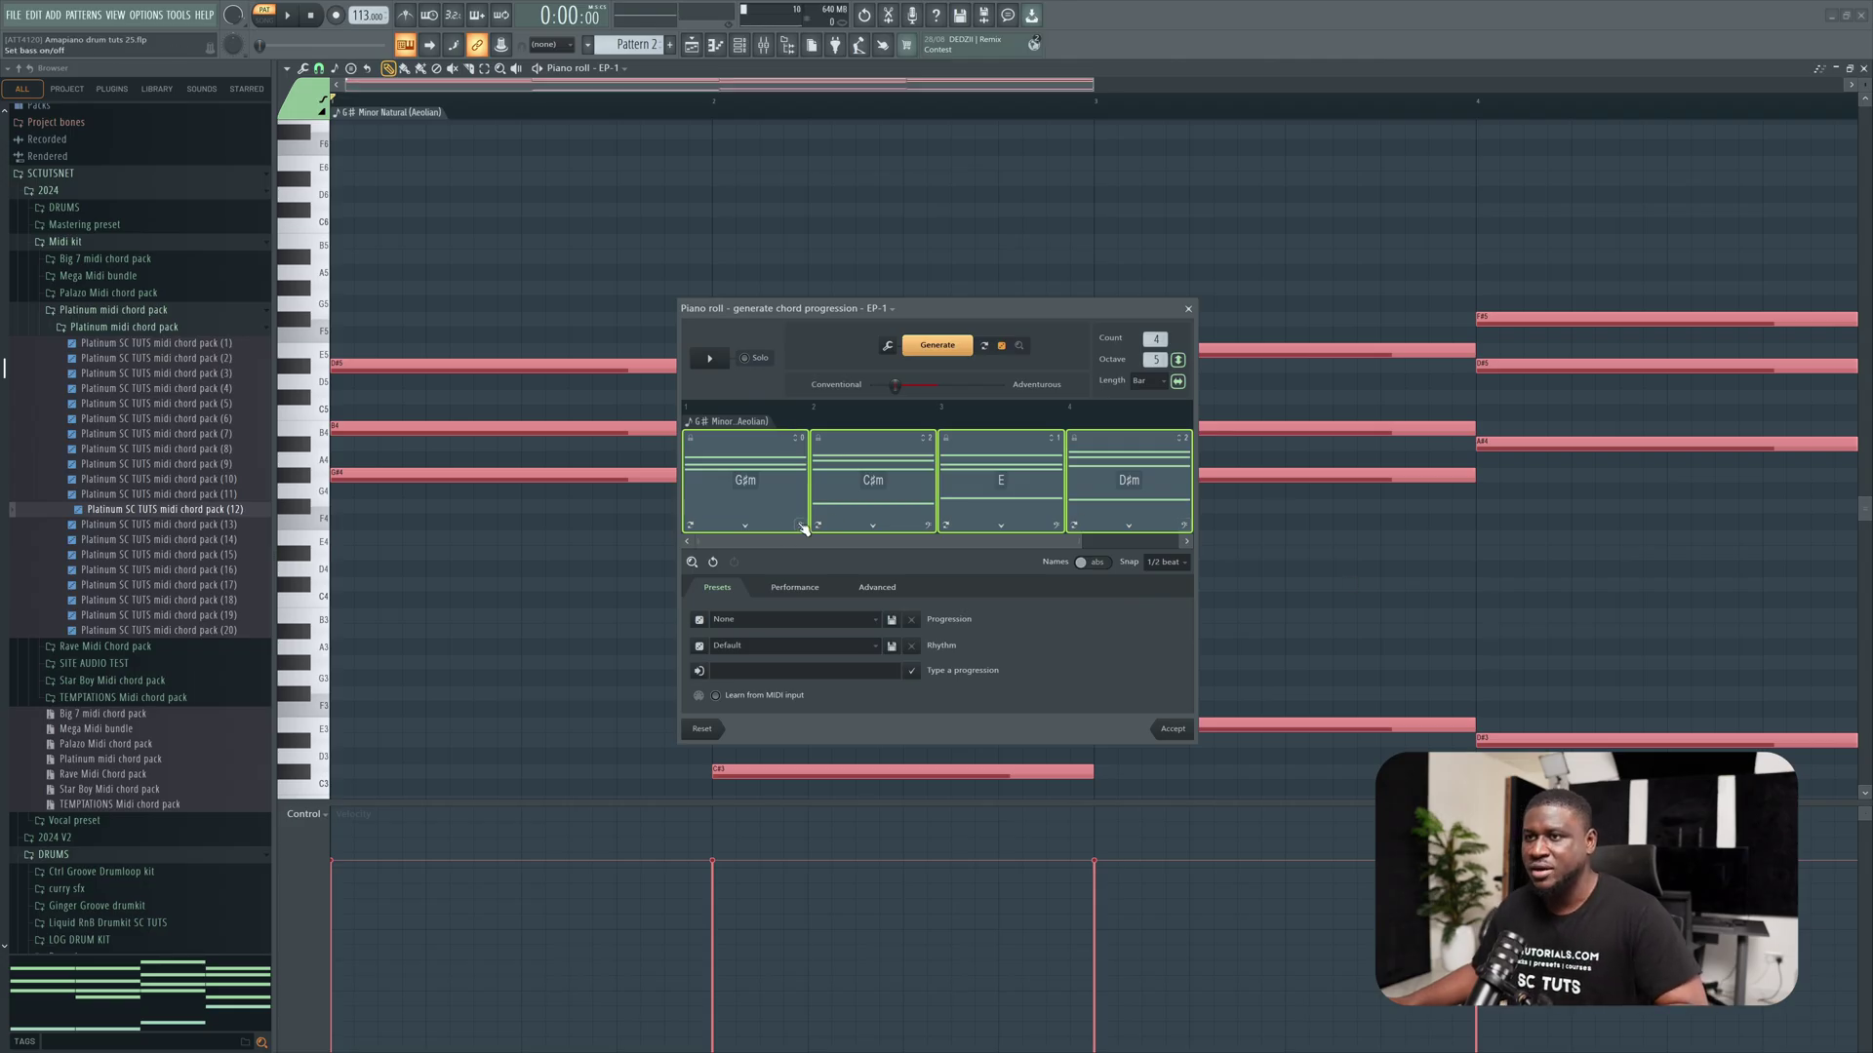
left_click(926, 527)
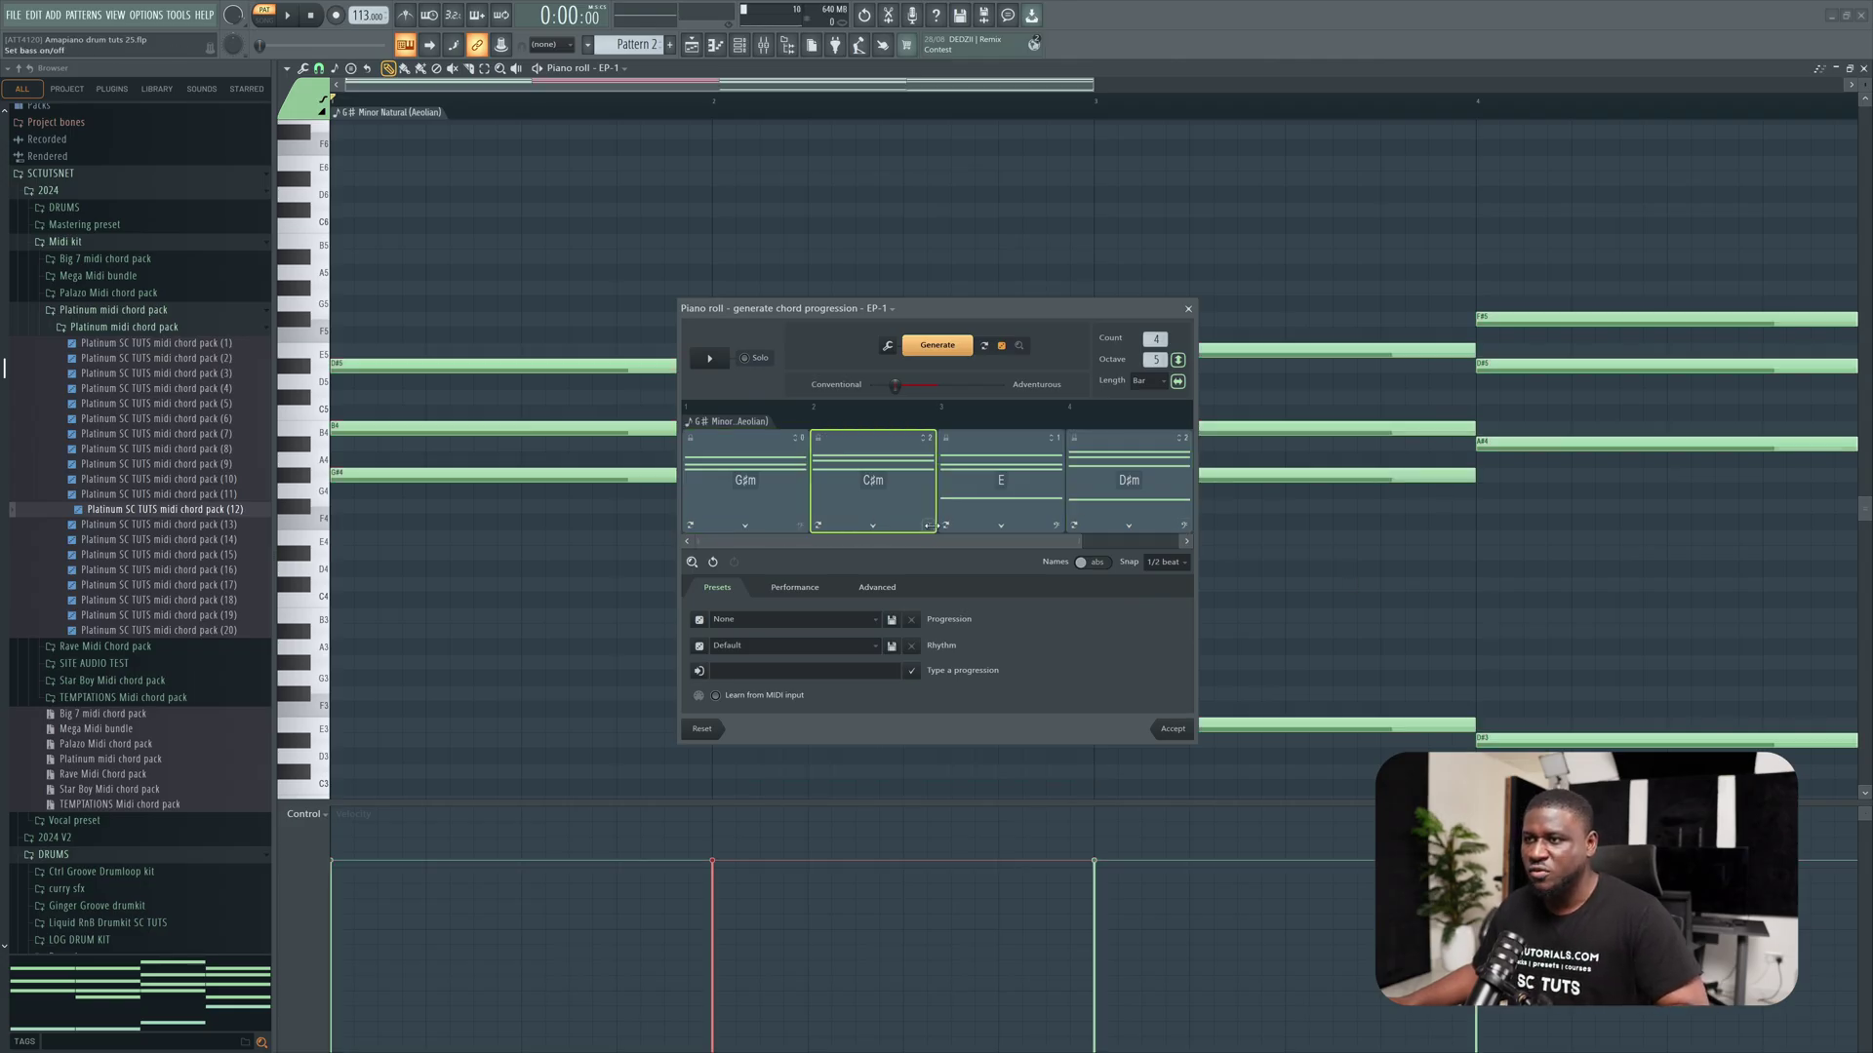
left_click(1055, 528)
left_click(1183, 527)
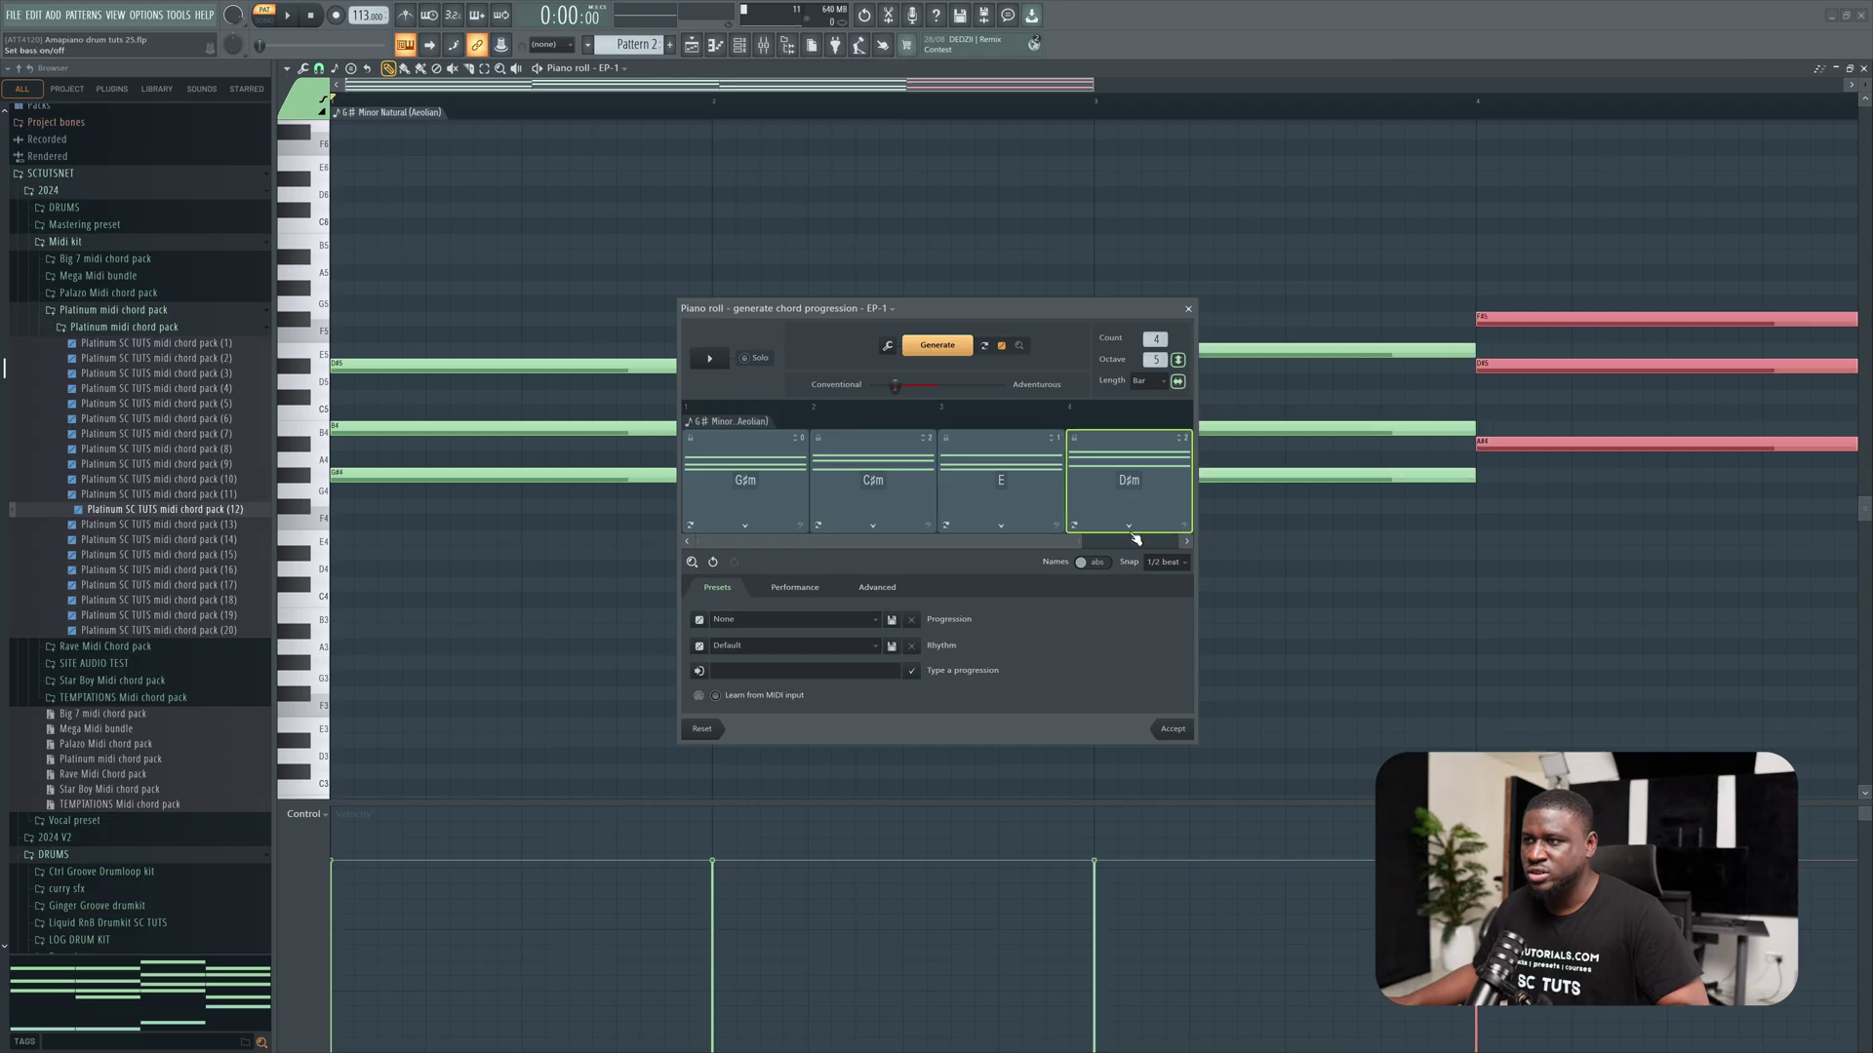
key("space")
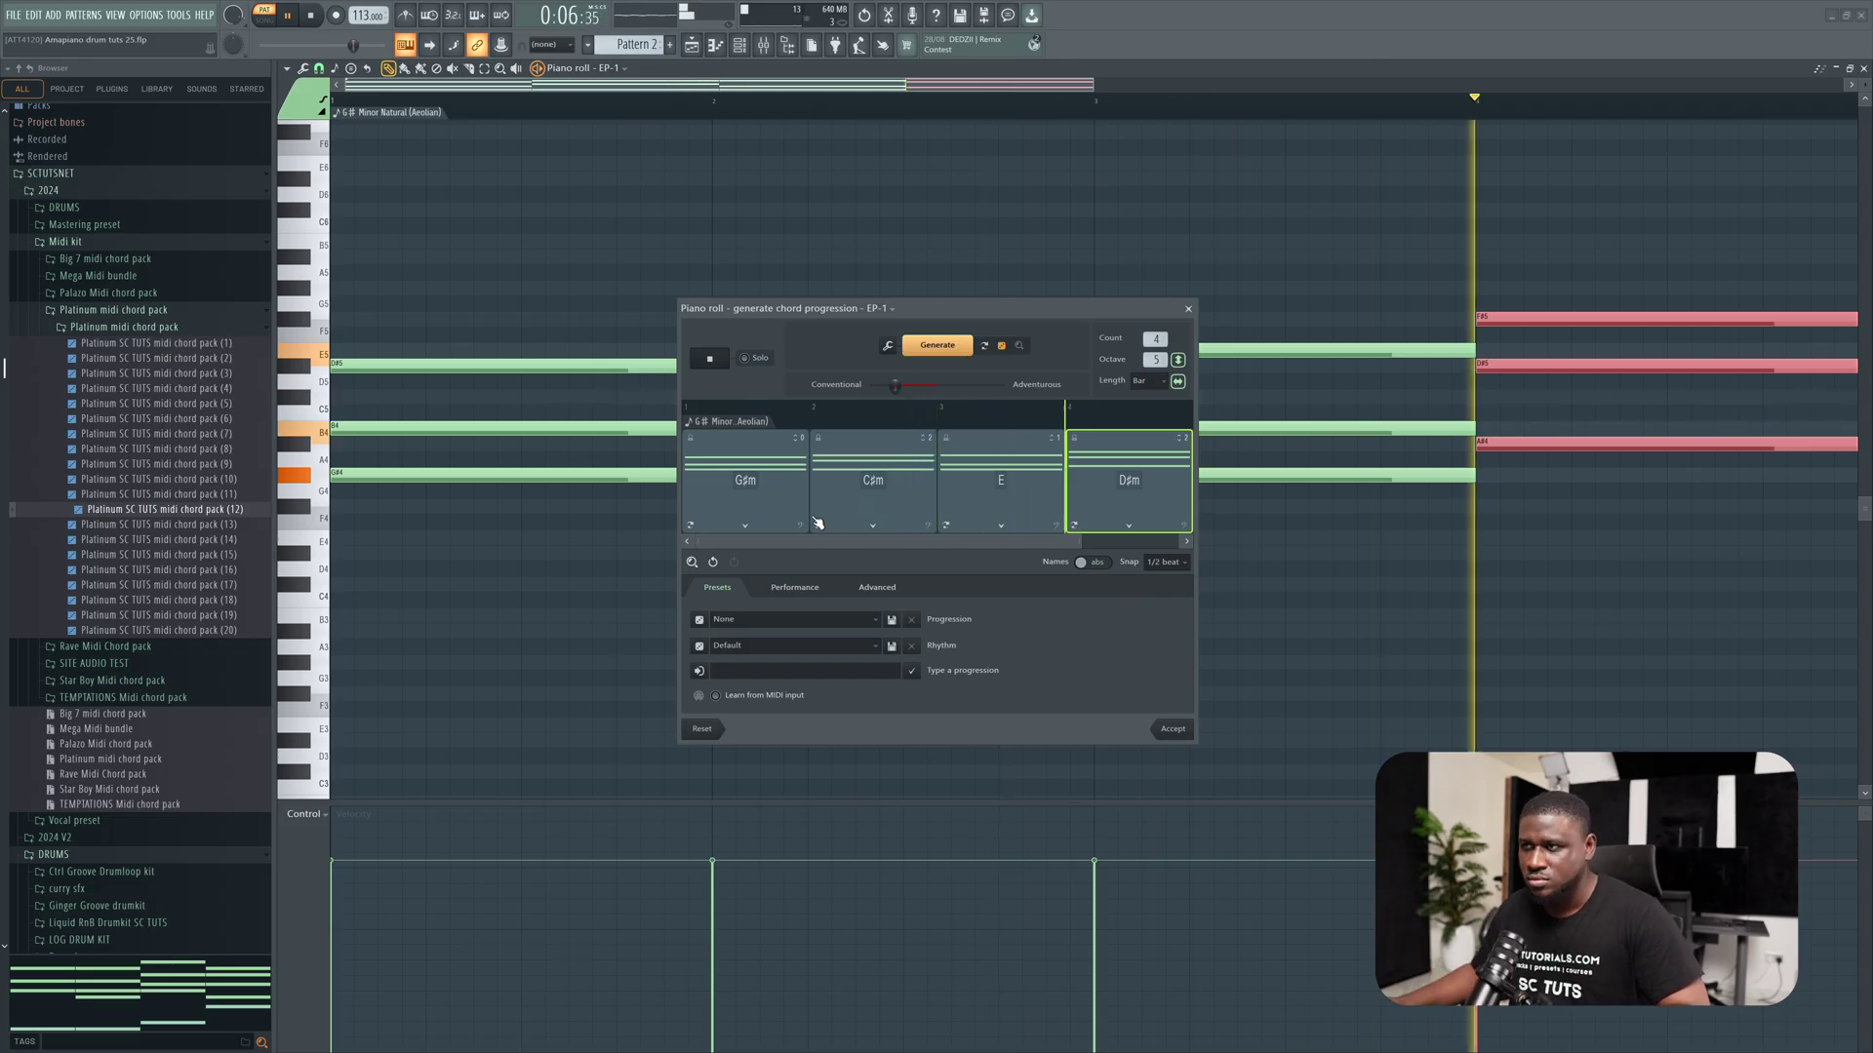
key("space")
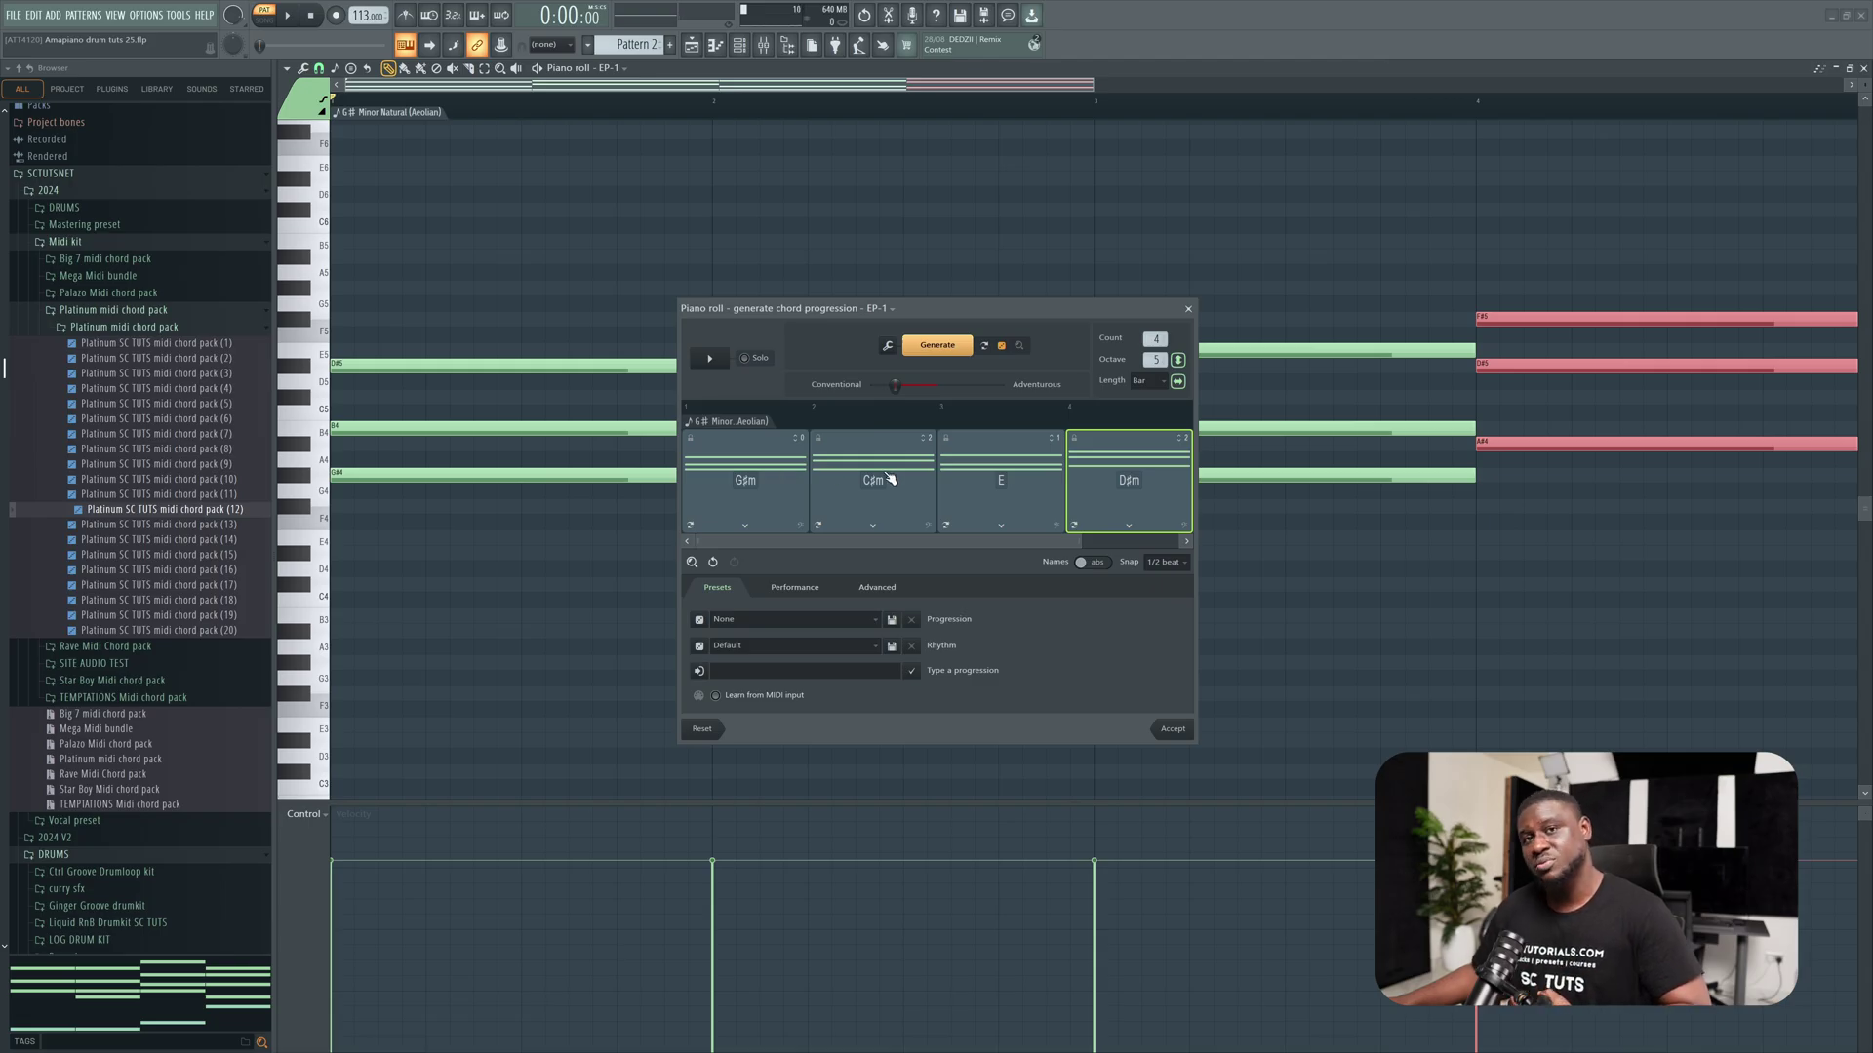
- Select only the first chord and regenerate it repeatedly to cycle through alternatives
left_click(767, 476)
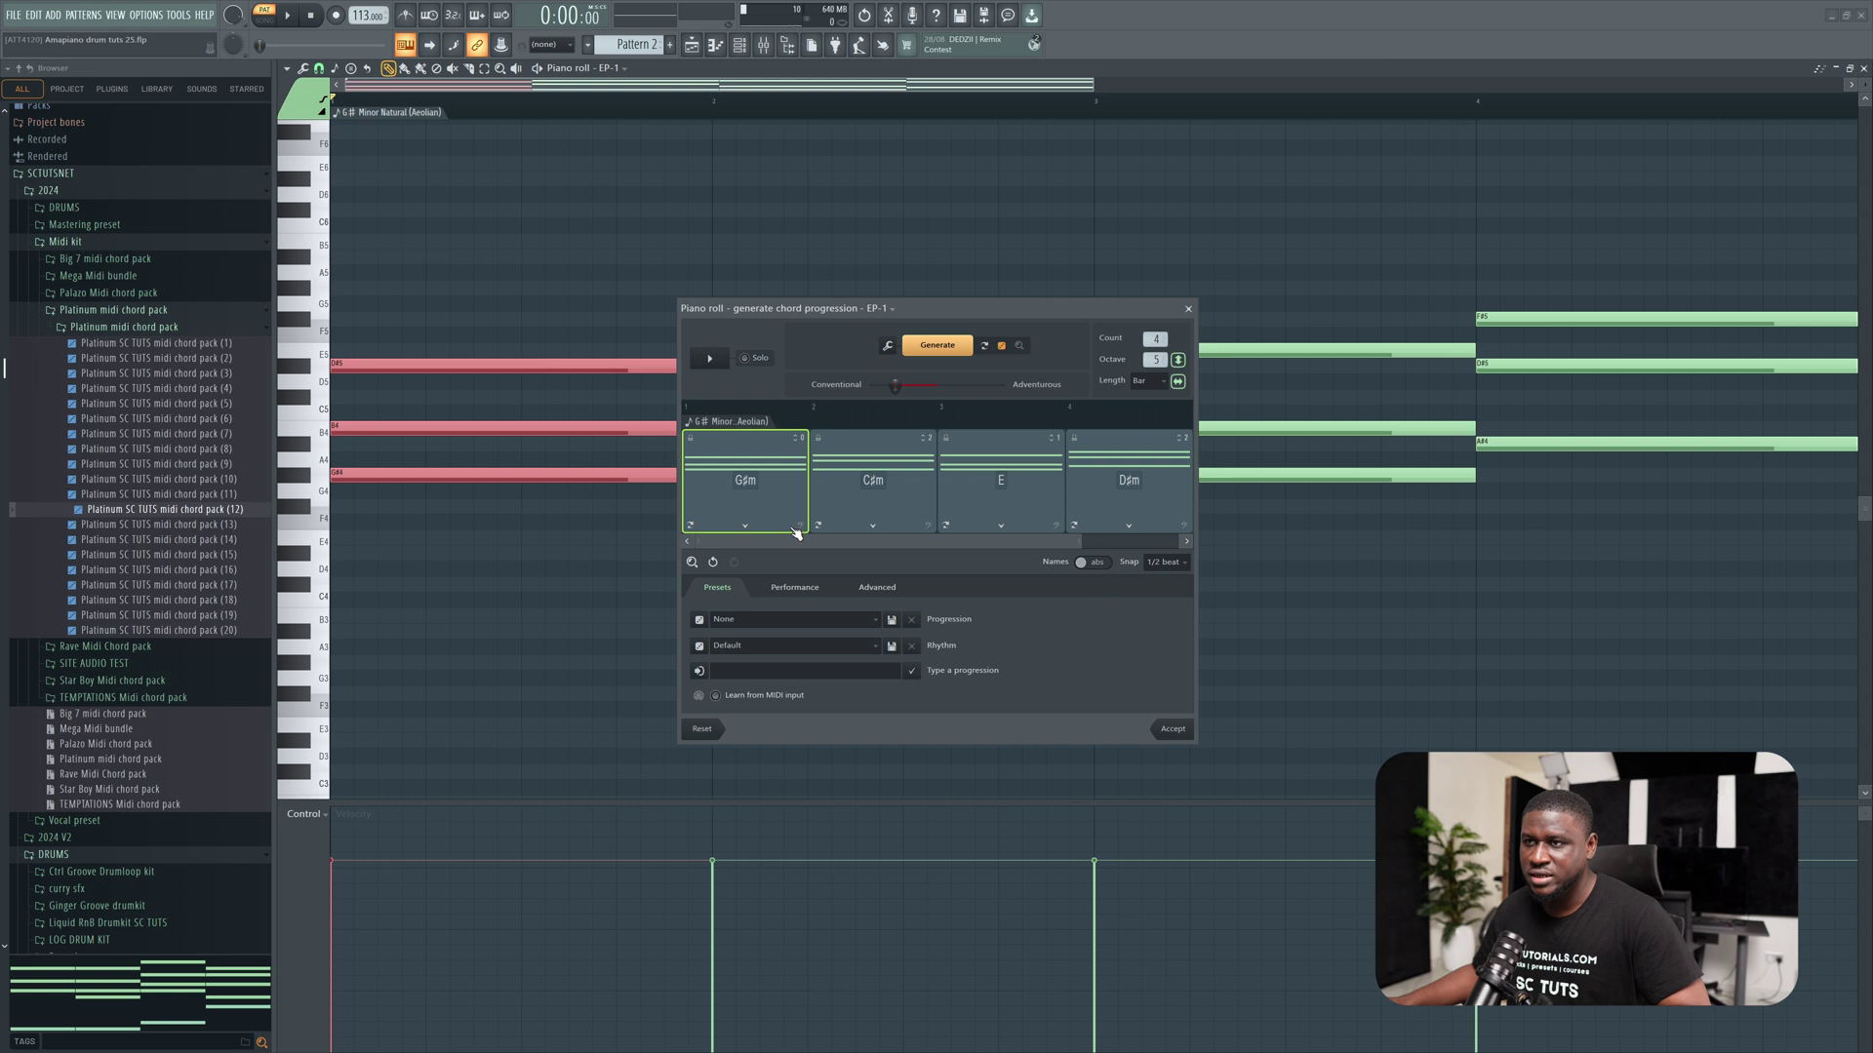
left_click(691, 527)
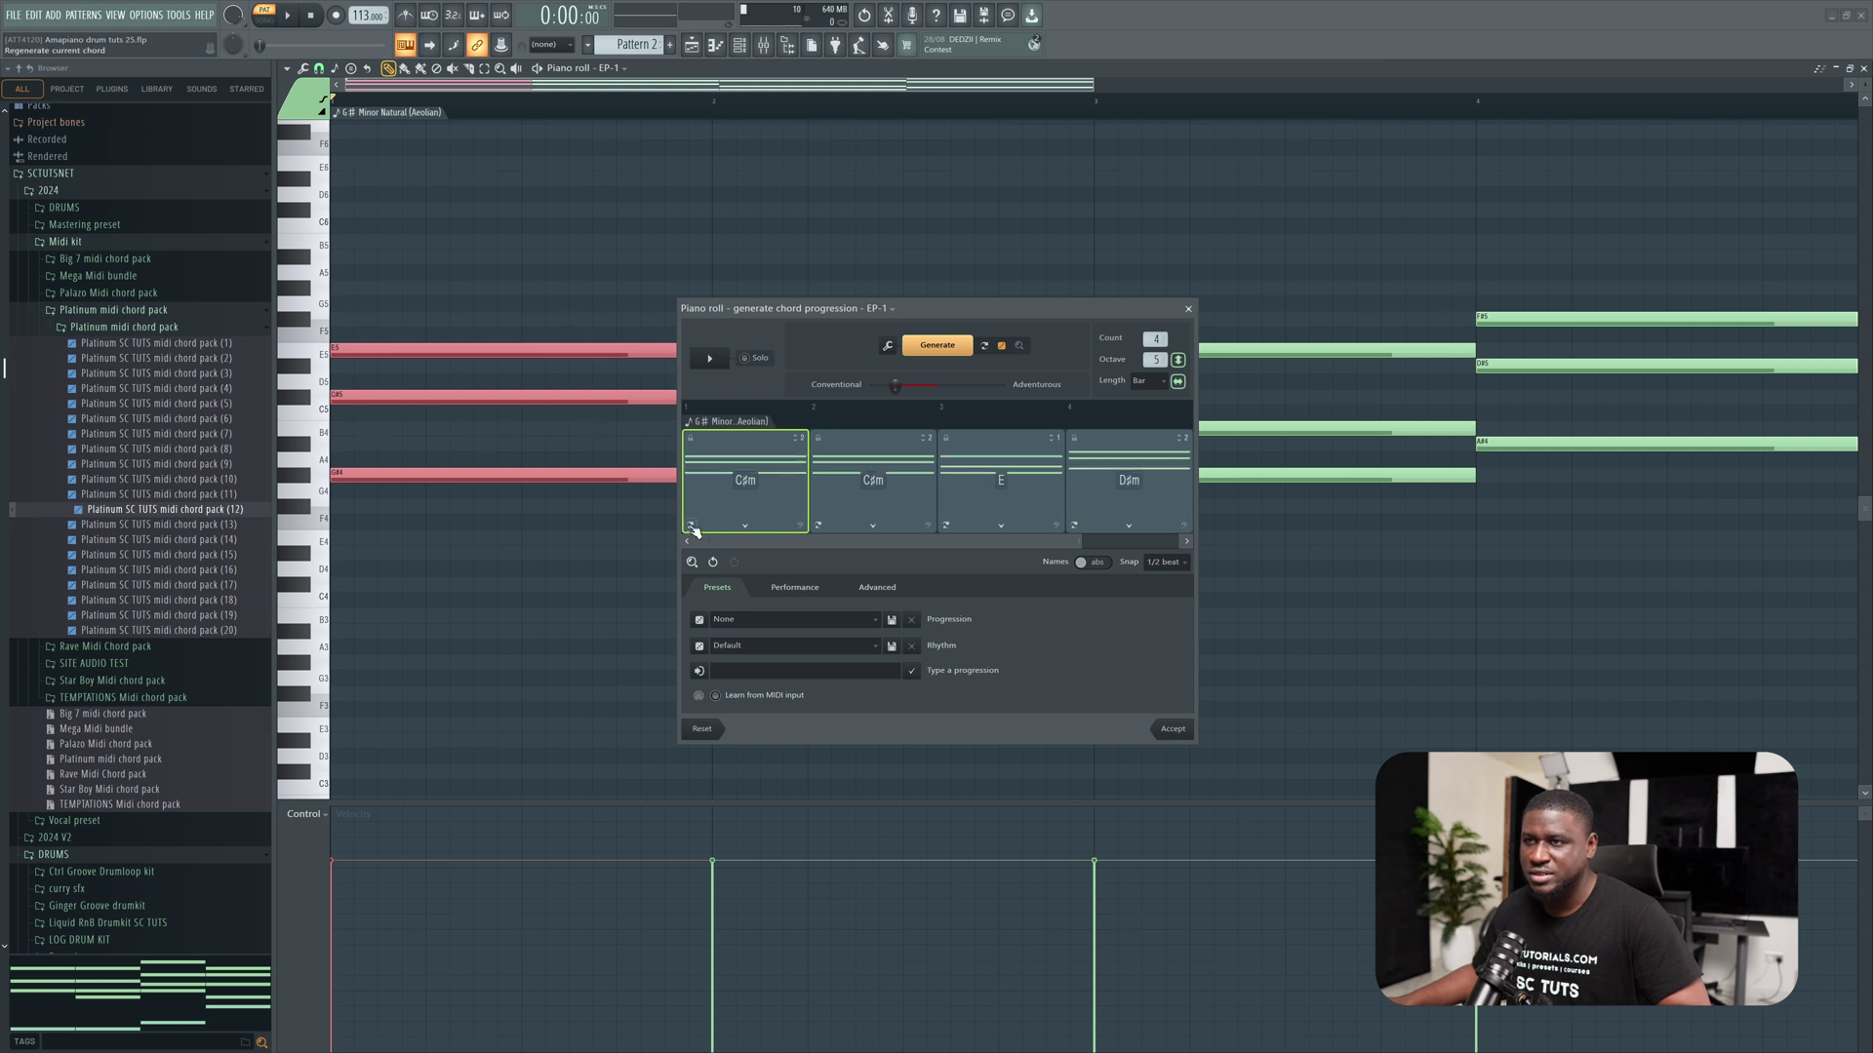
left_click(692, 526)
left_click(691, 527)
left_click(691, 527)
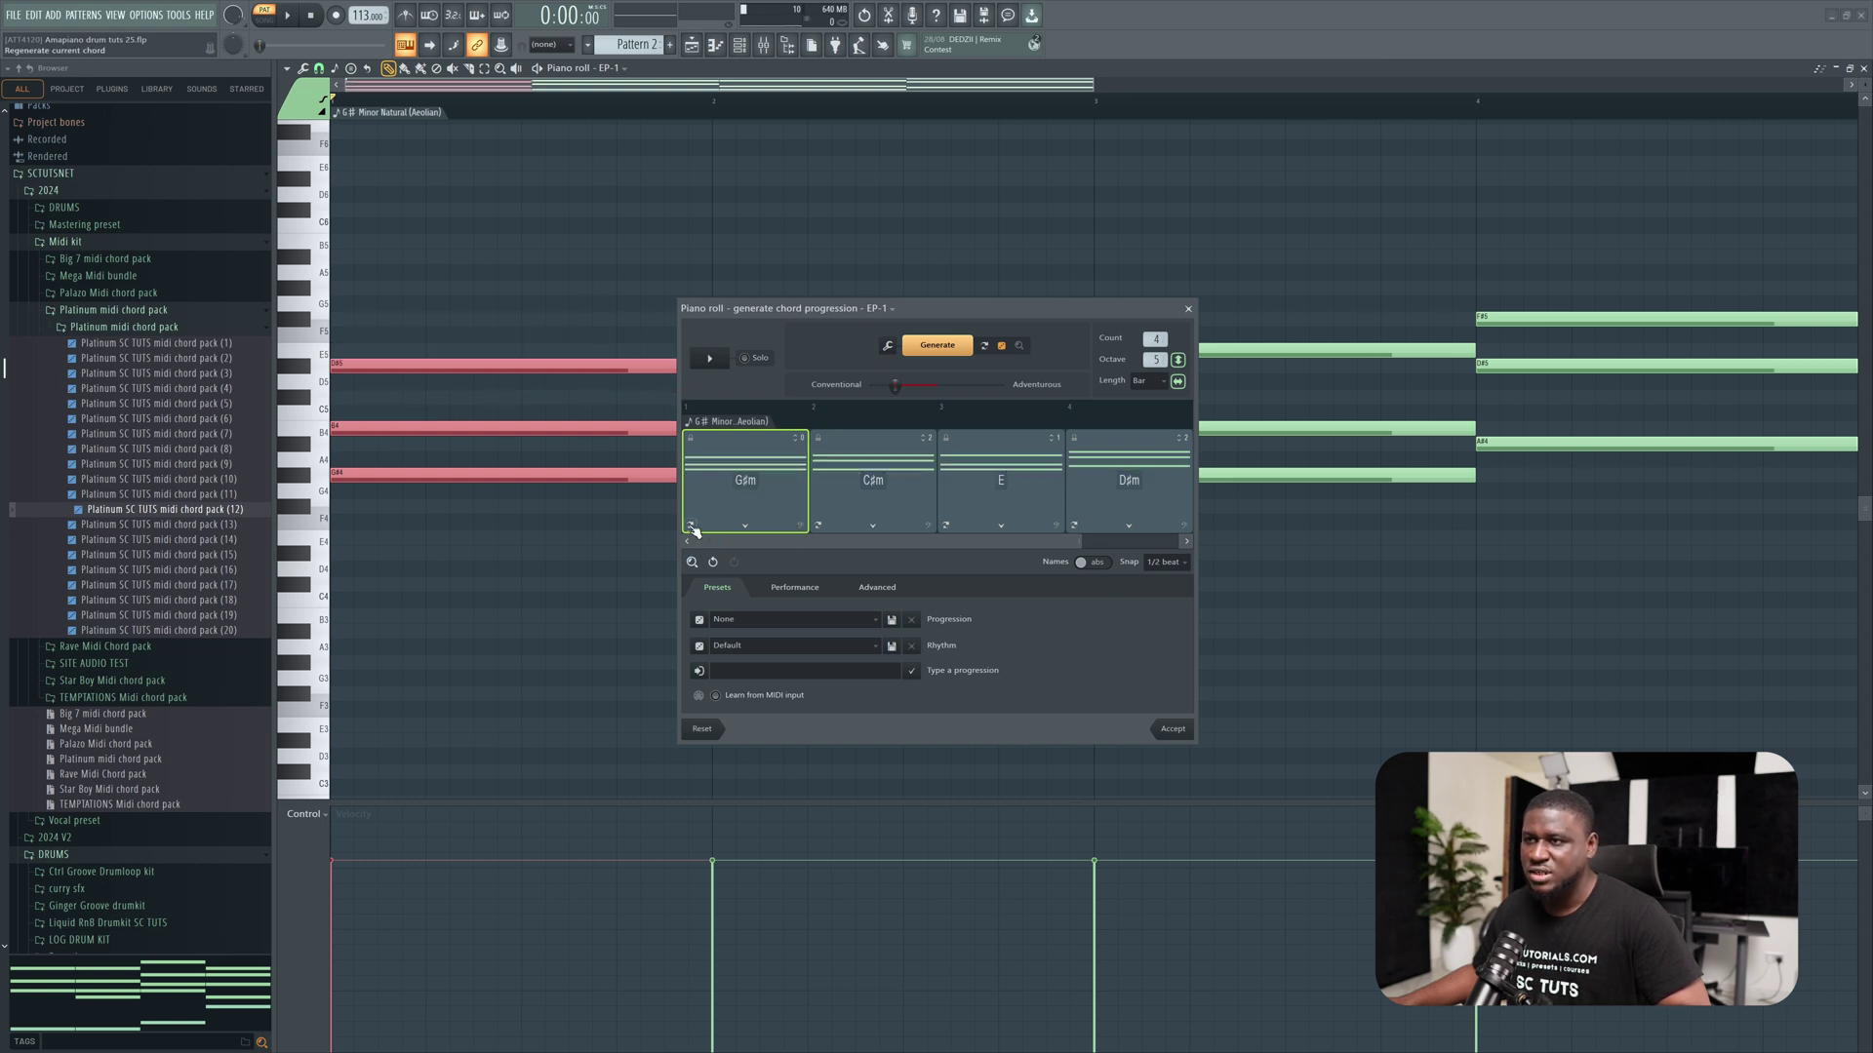
left_click(692, 526)
left_click(692, 527)
left_click(691, 527)
left_click(691, 527)
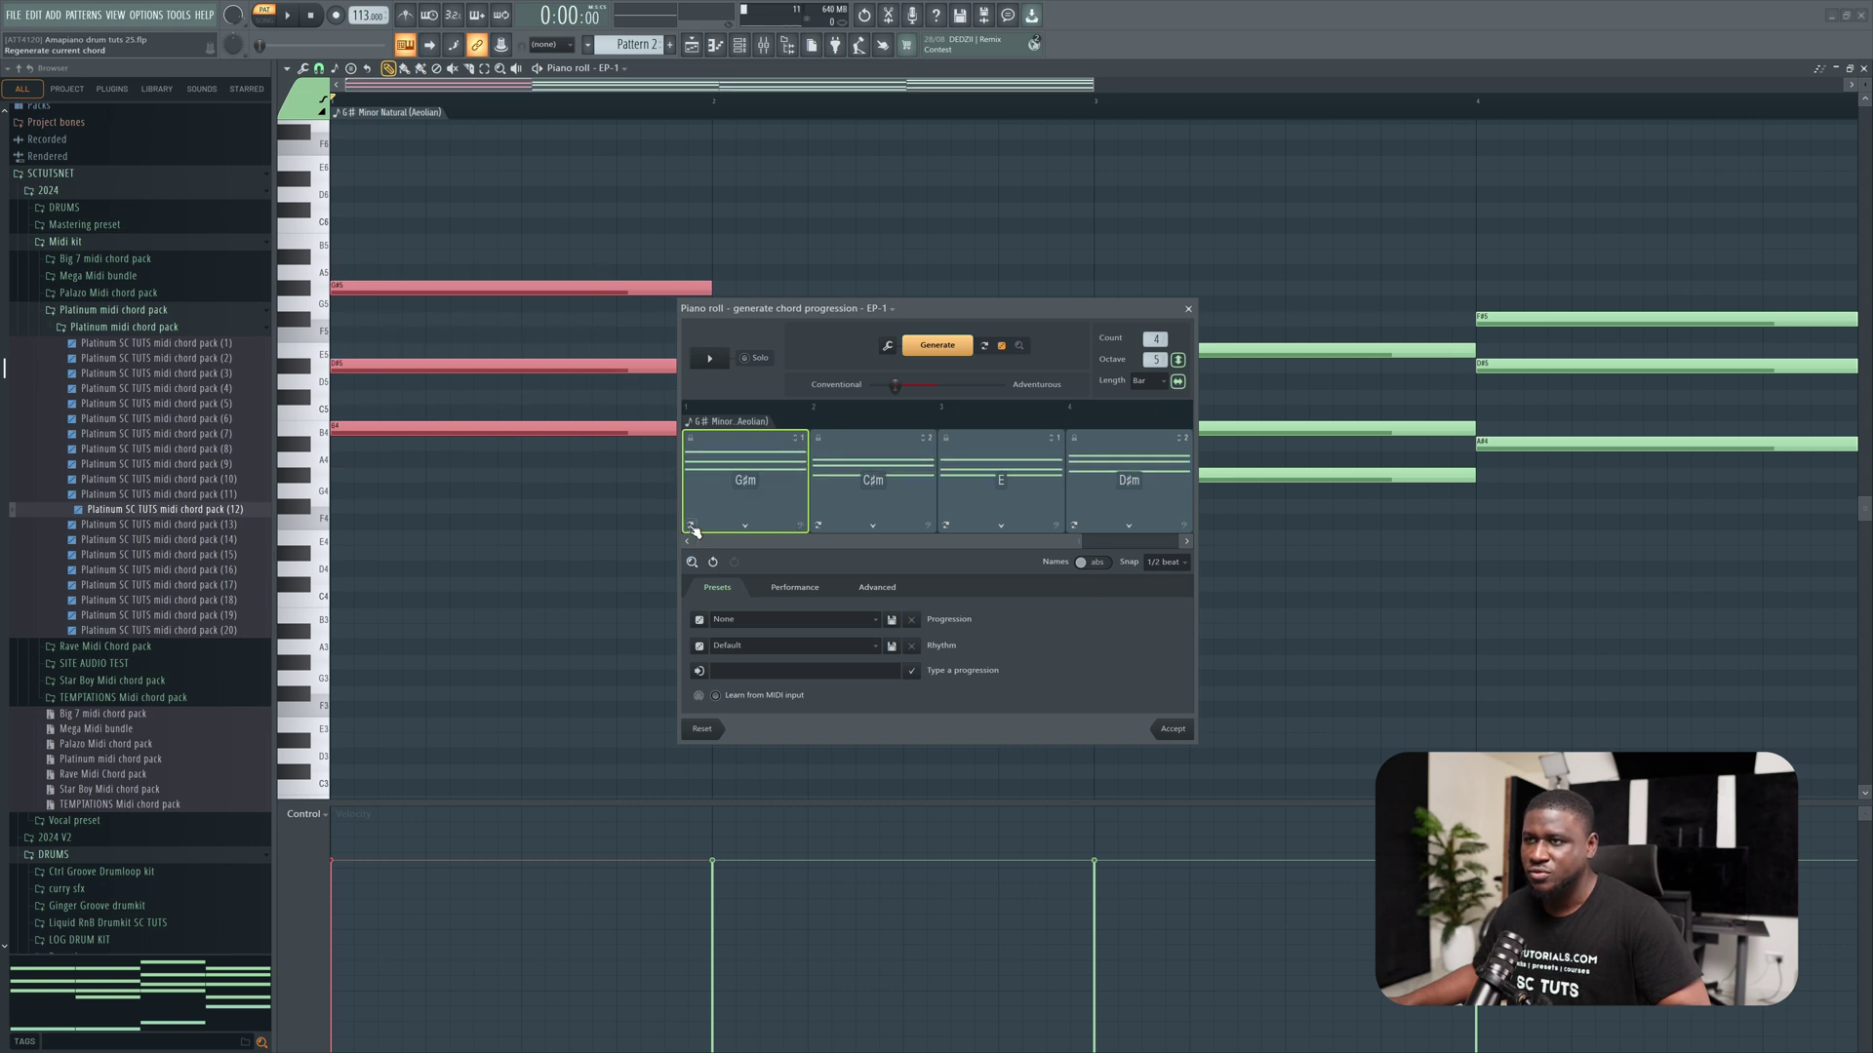
left_click(691, 526)
left_click(692, 526)
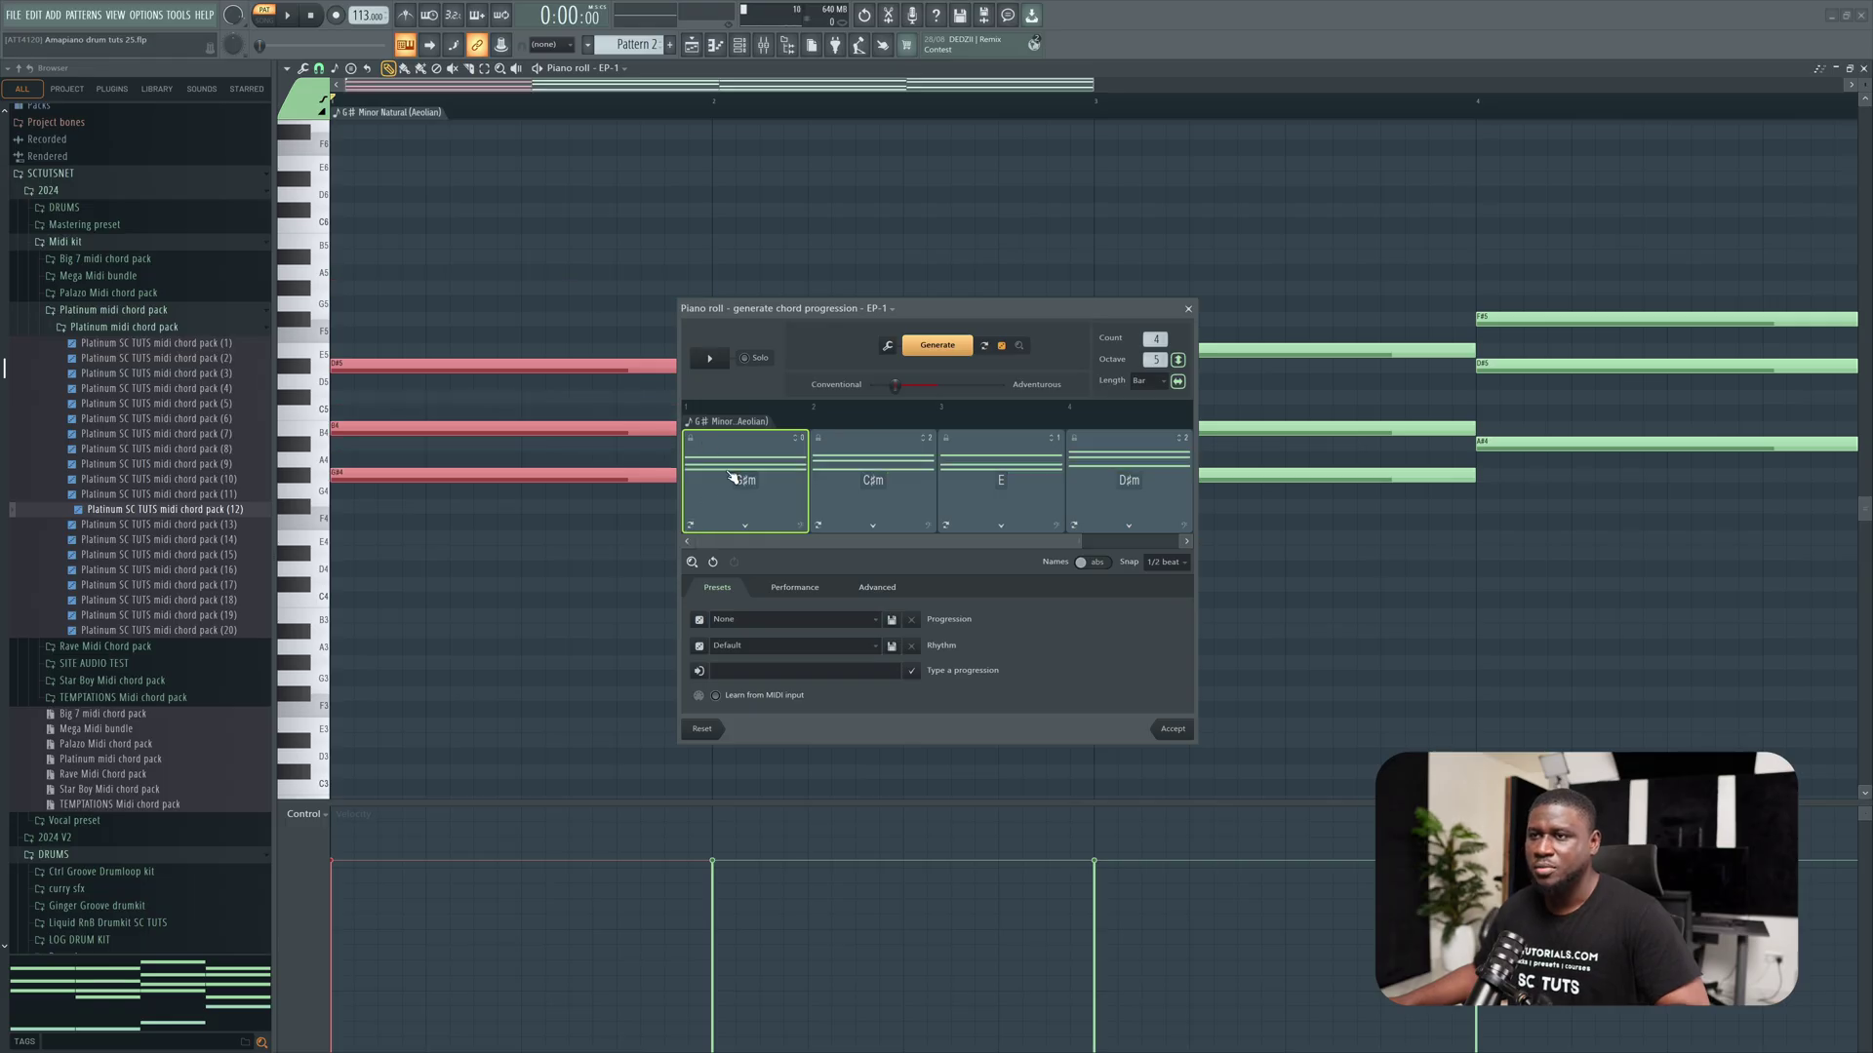
- Audition further regenerated versions of the first chord by playing them within the progression
key("space")
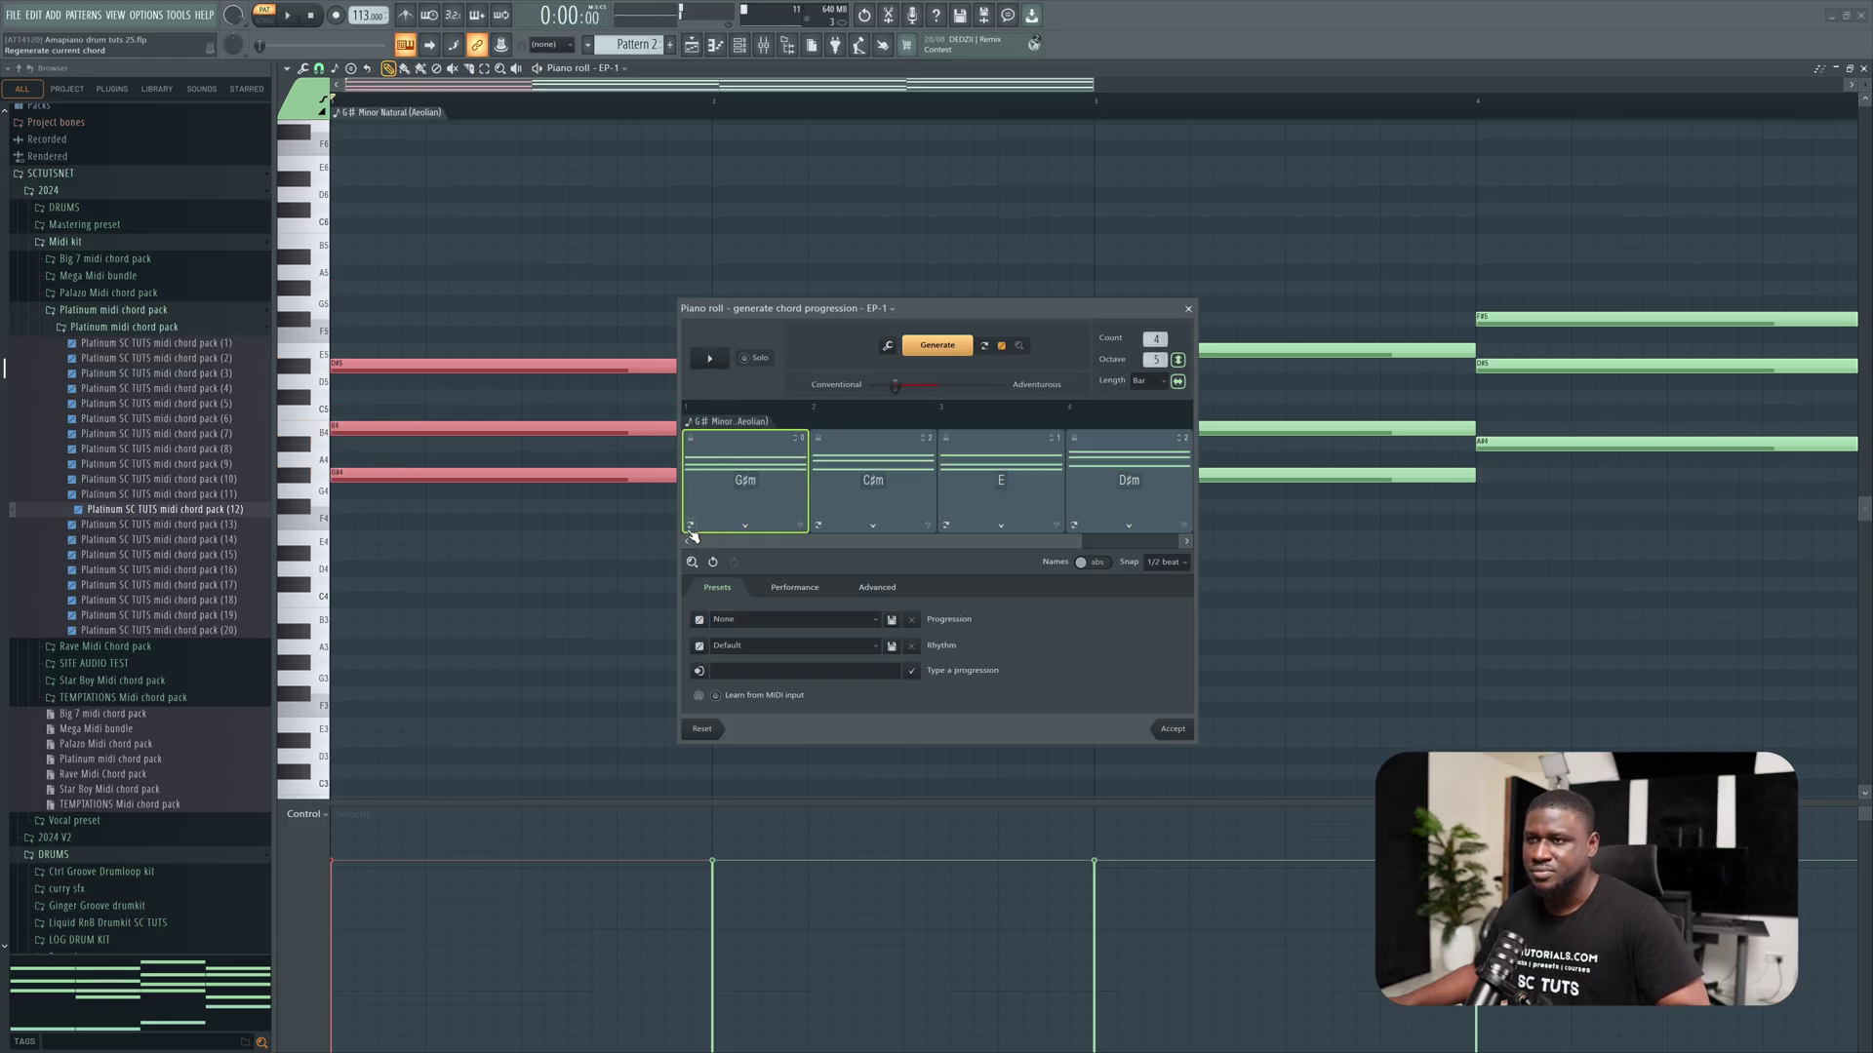
left_click(691, 527)
left_click(690, 528)
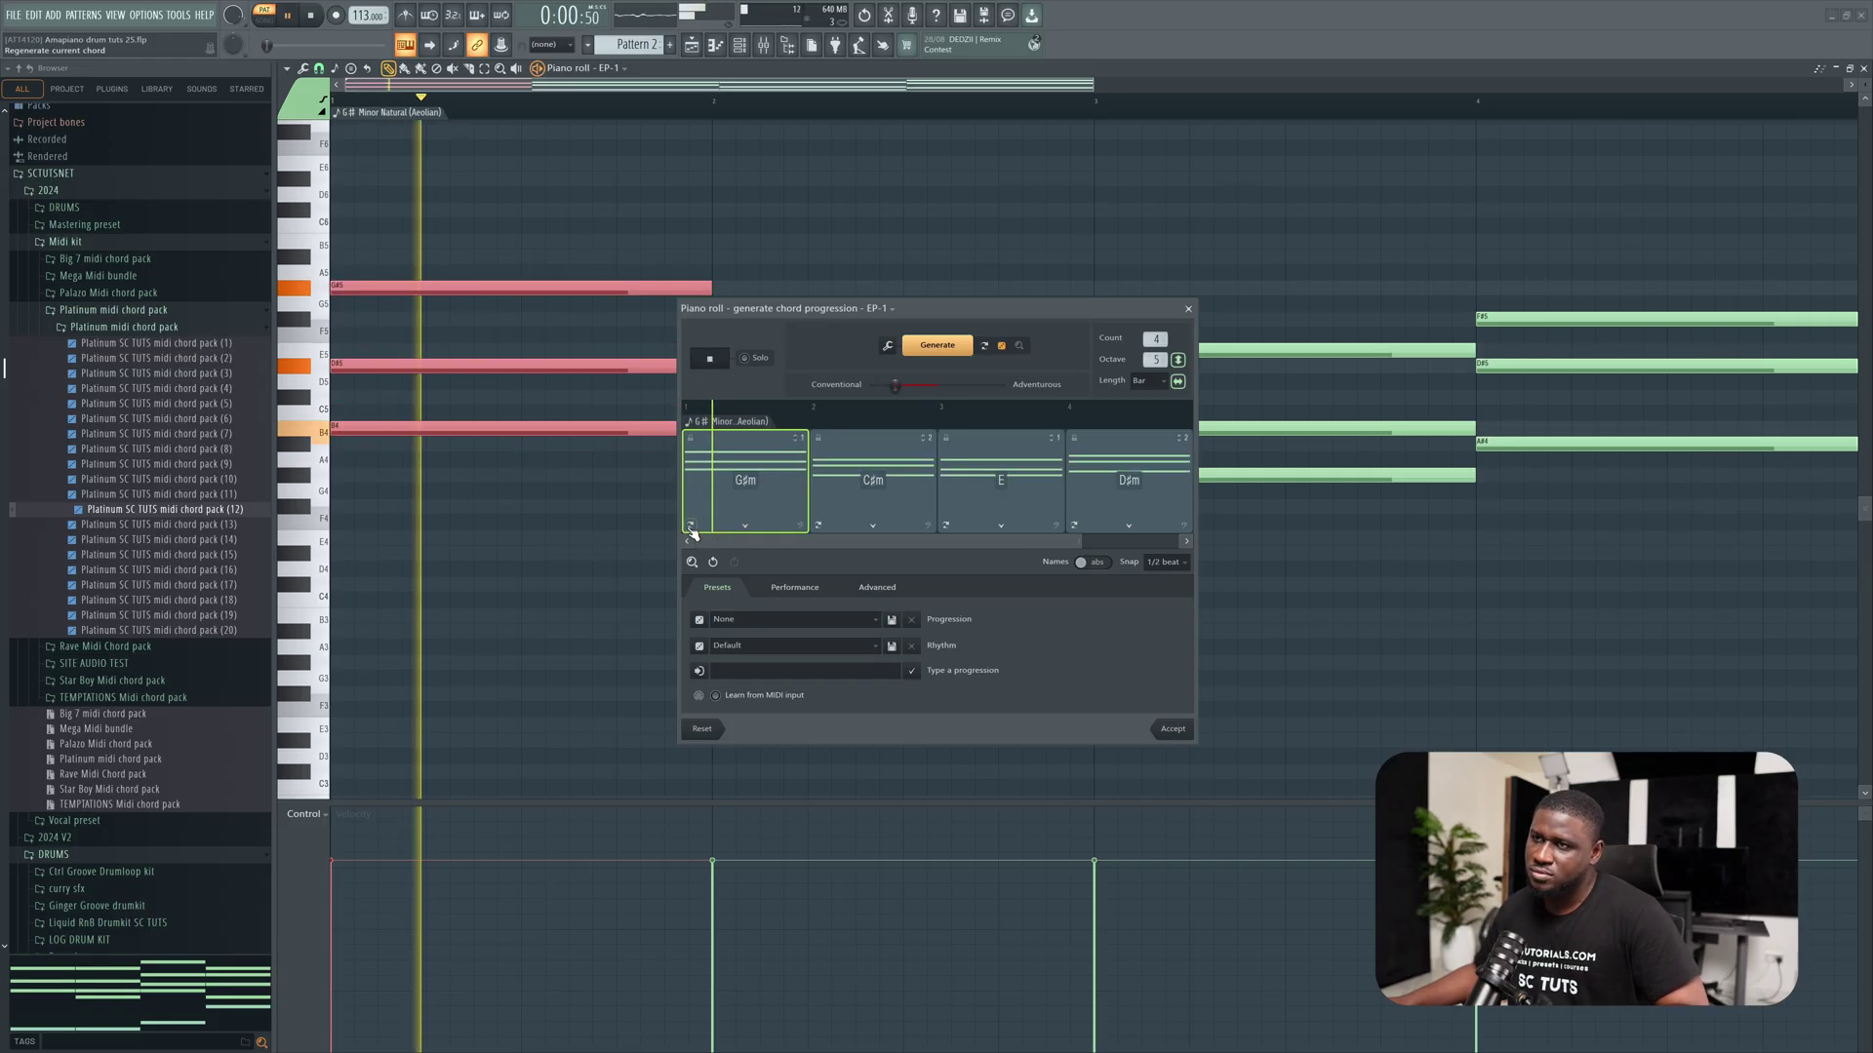
key("space")
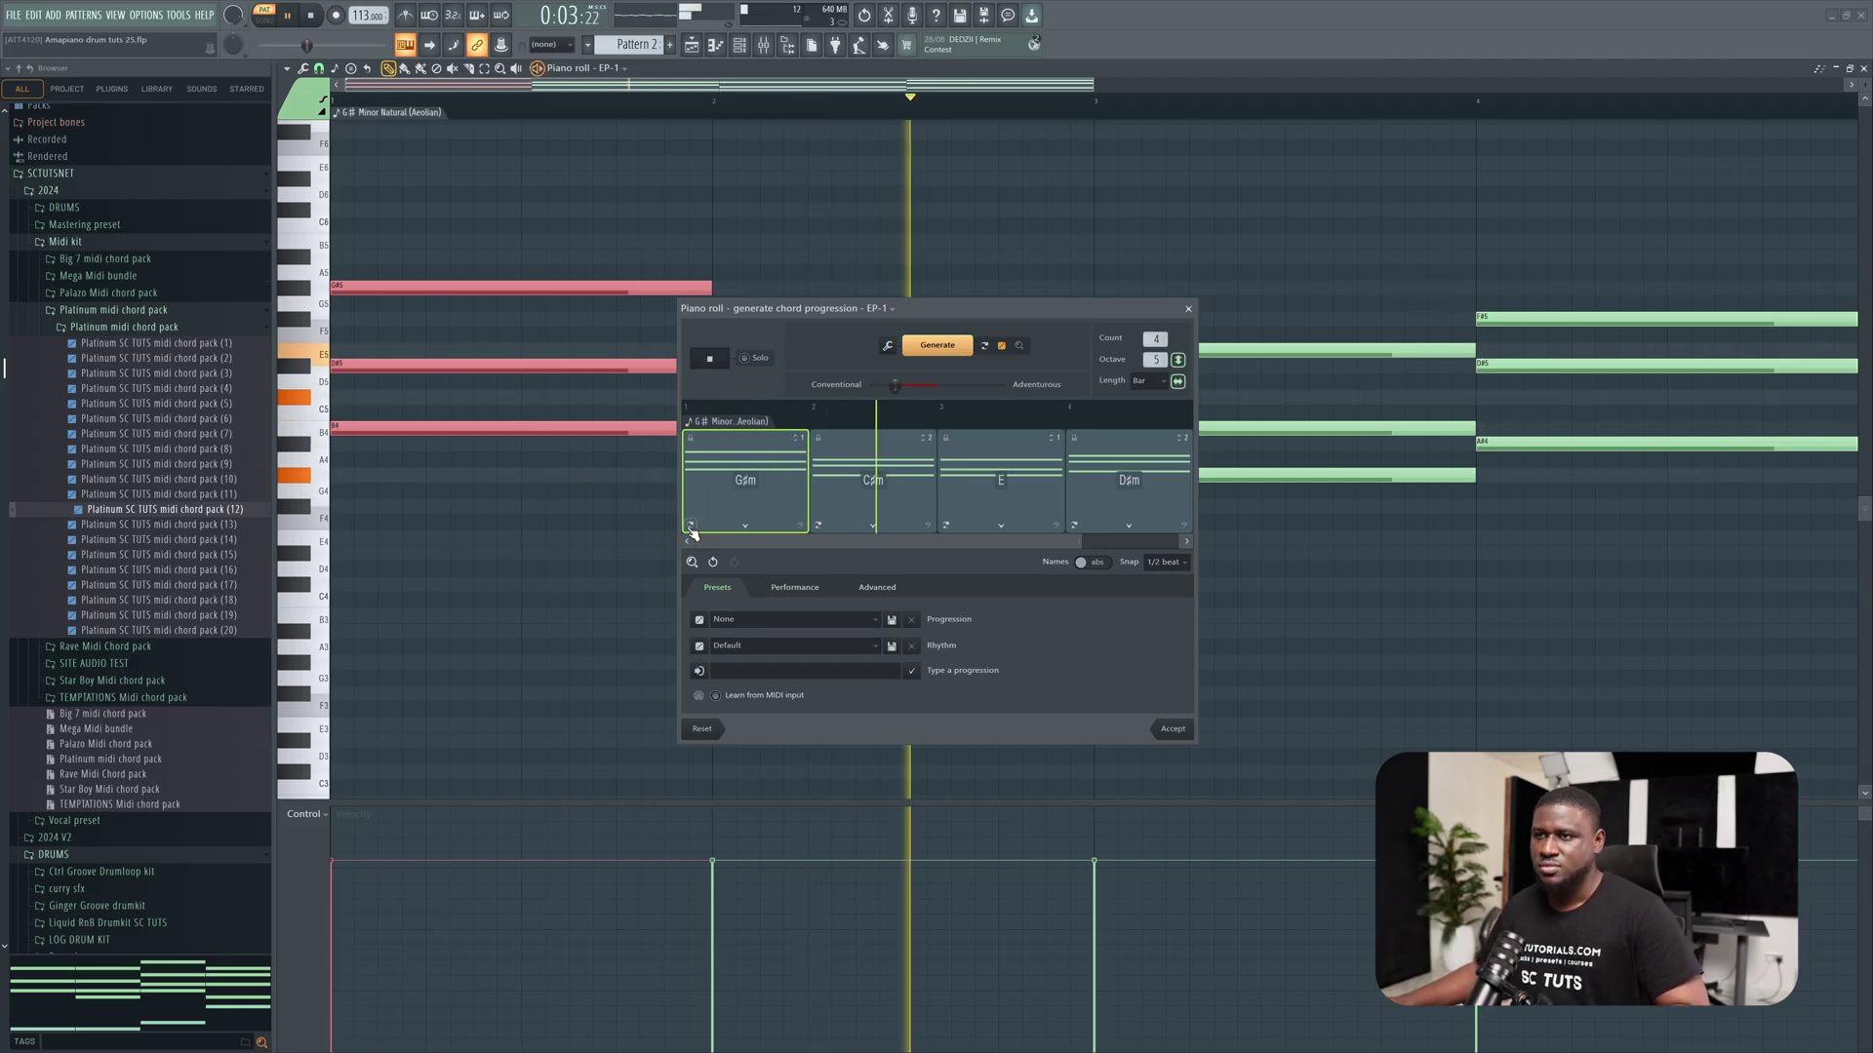
left_click(691, 528)
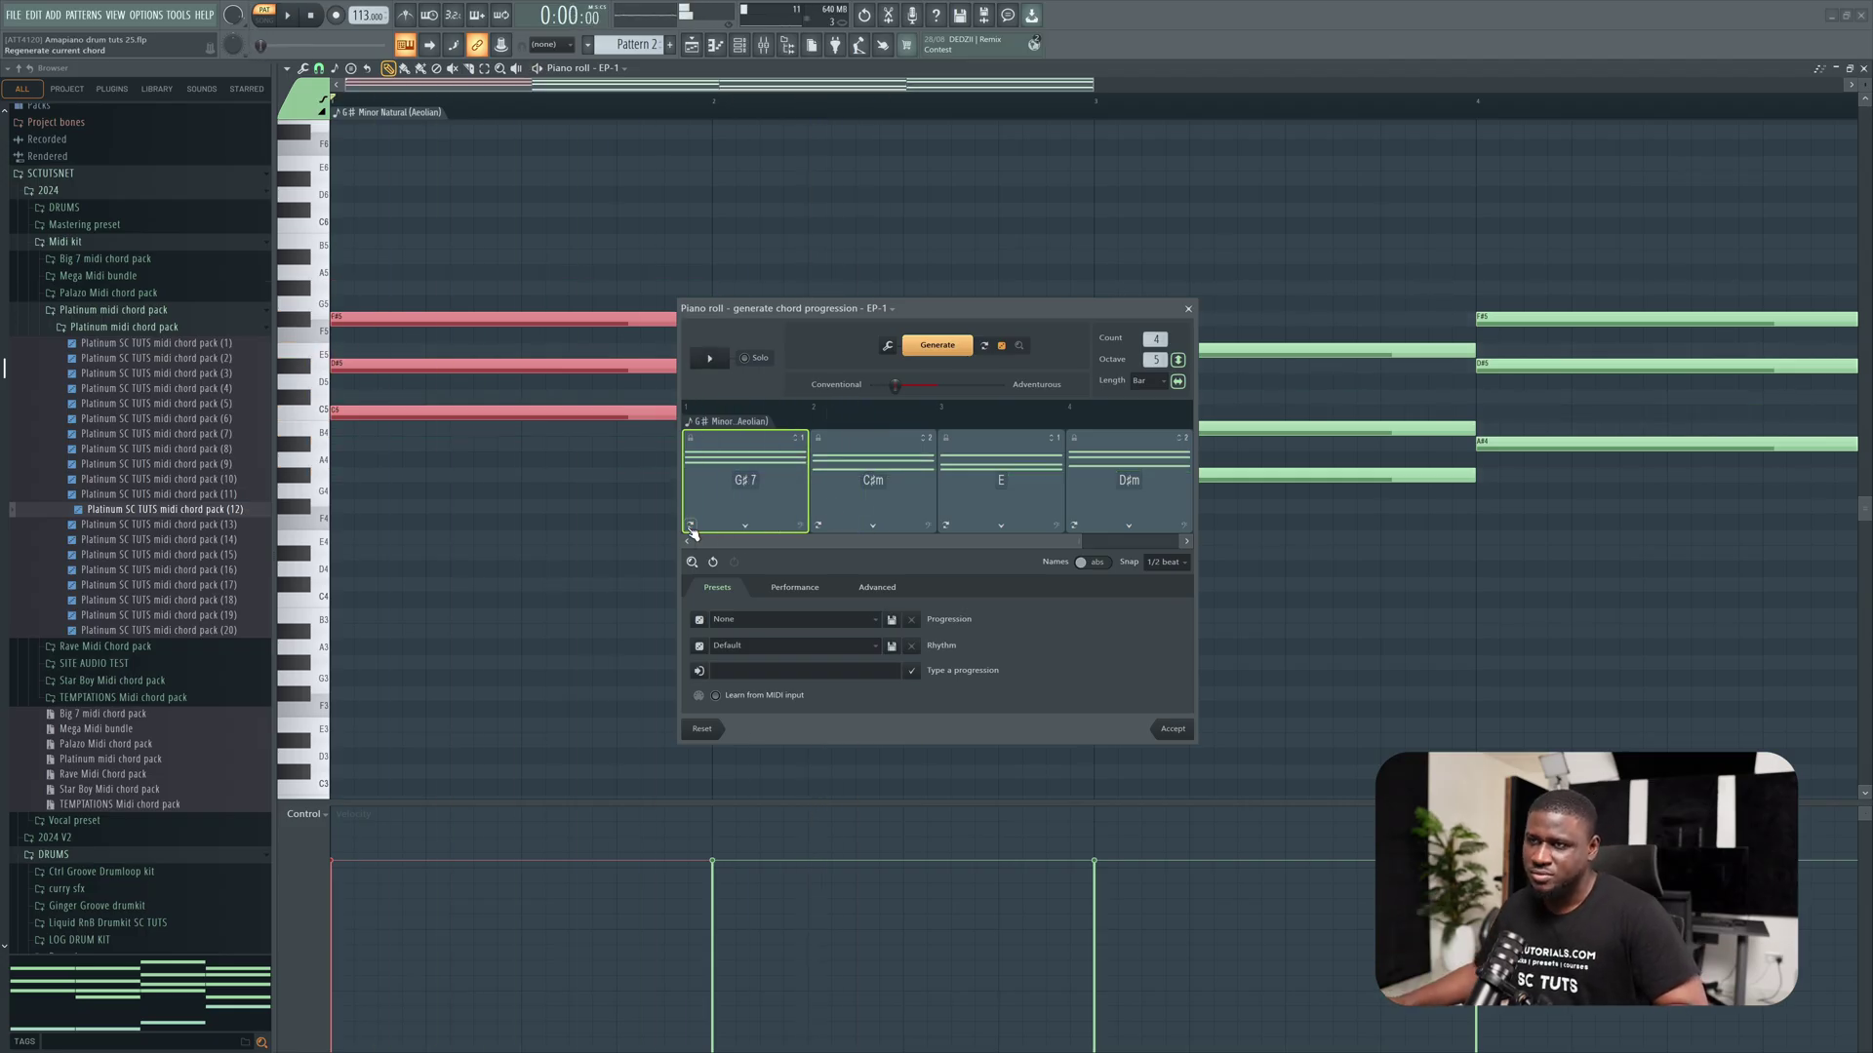
left_click(691, 528)
key("space")
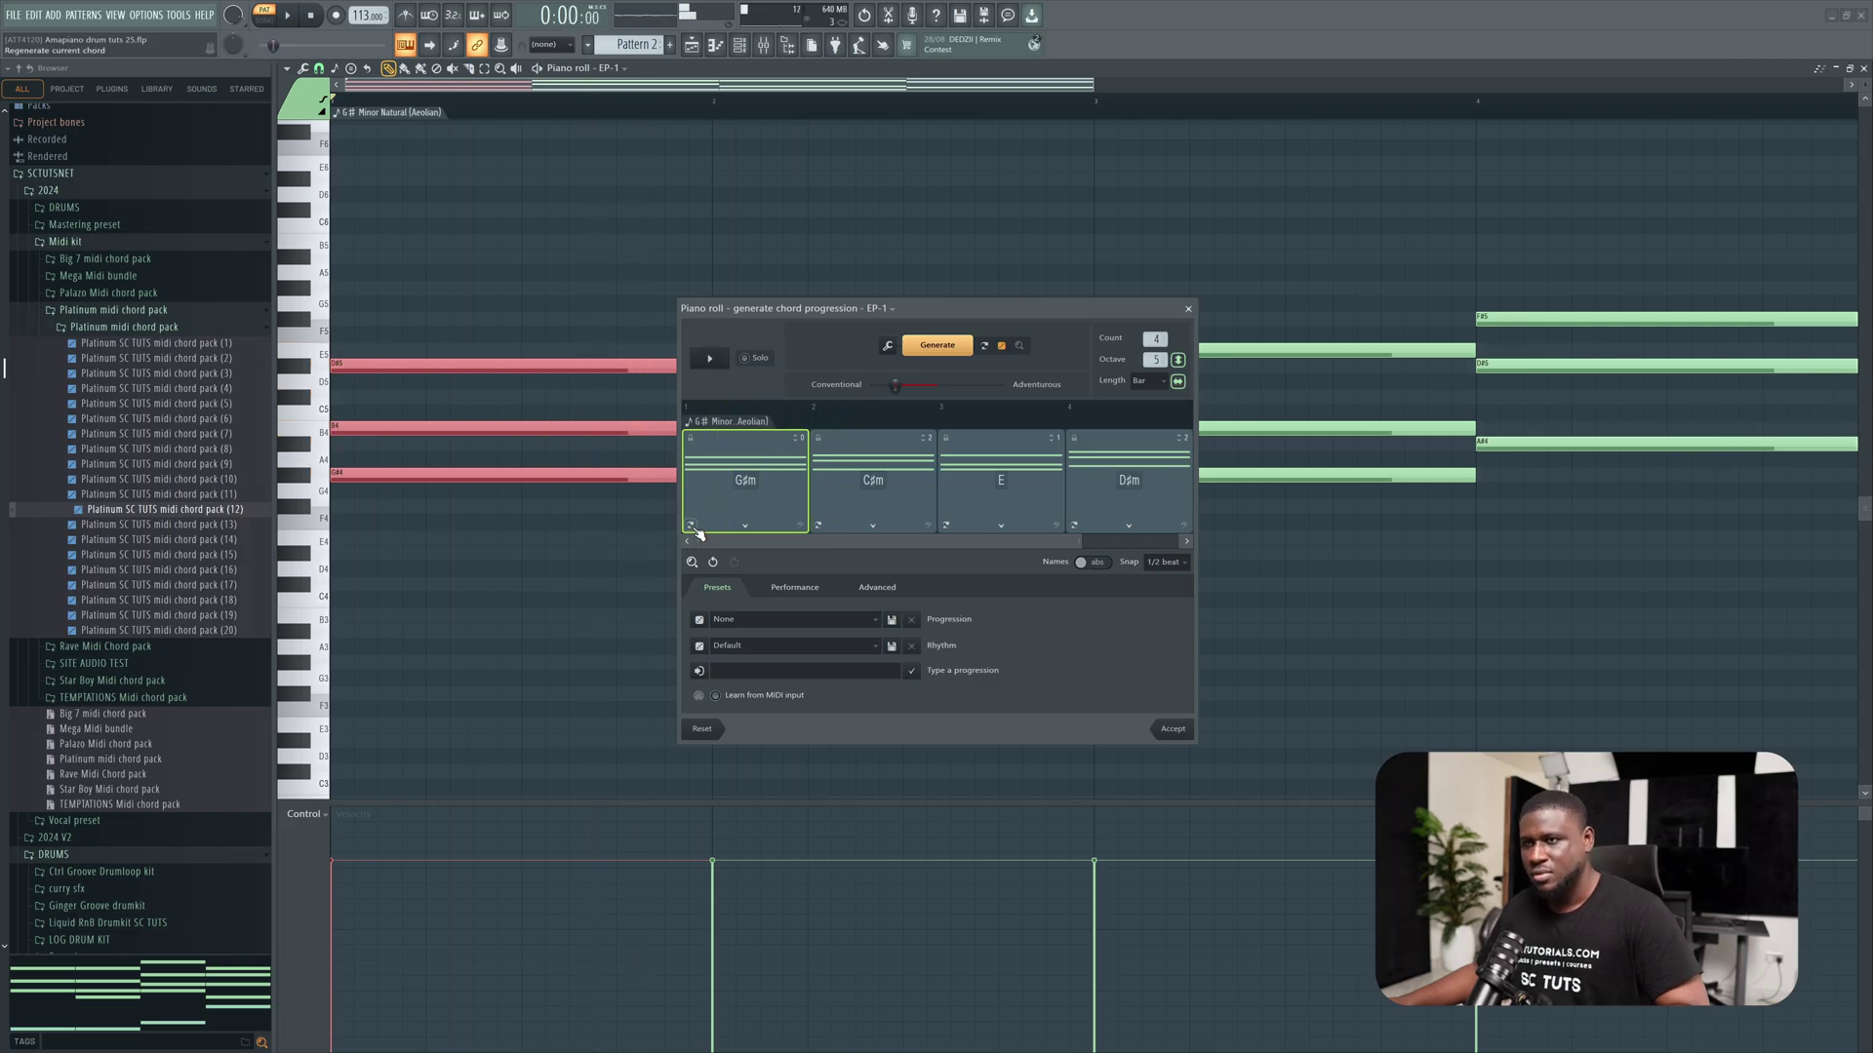
- Regenerate the first chord until it becomes E and play the progression from the start
left_click(691, 528)
left_click(693, 527)
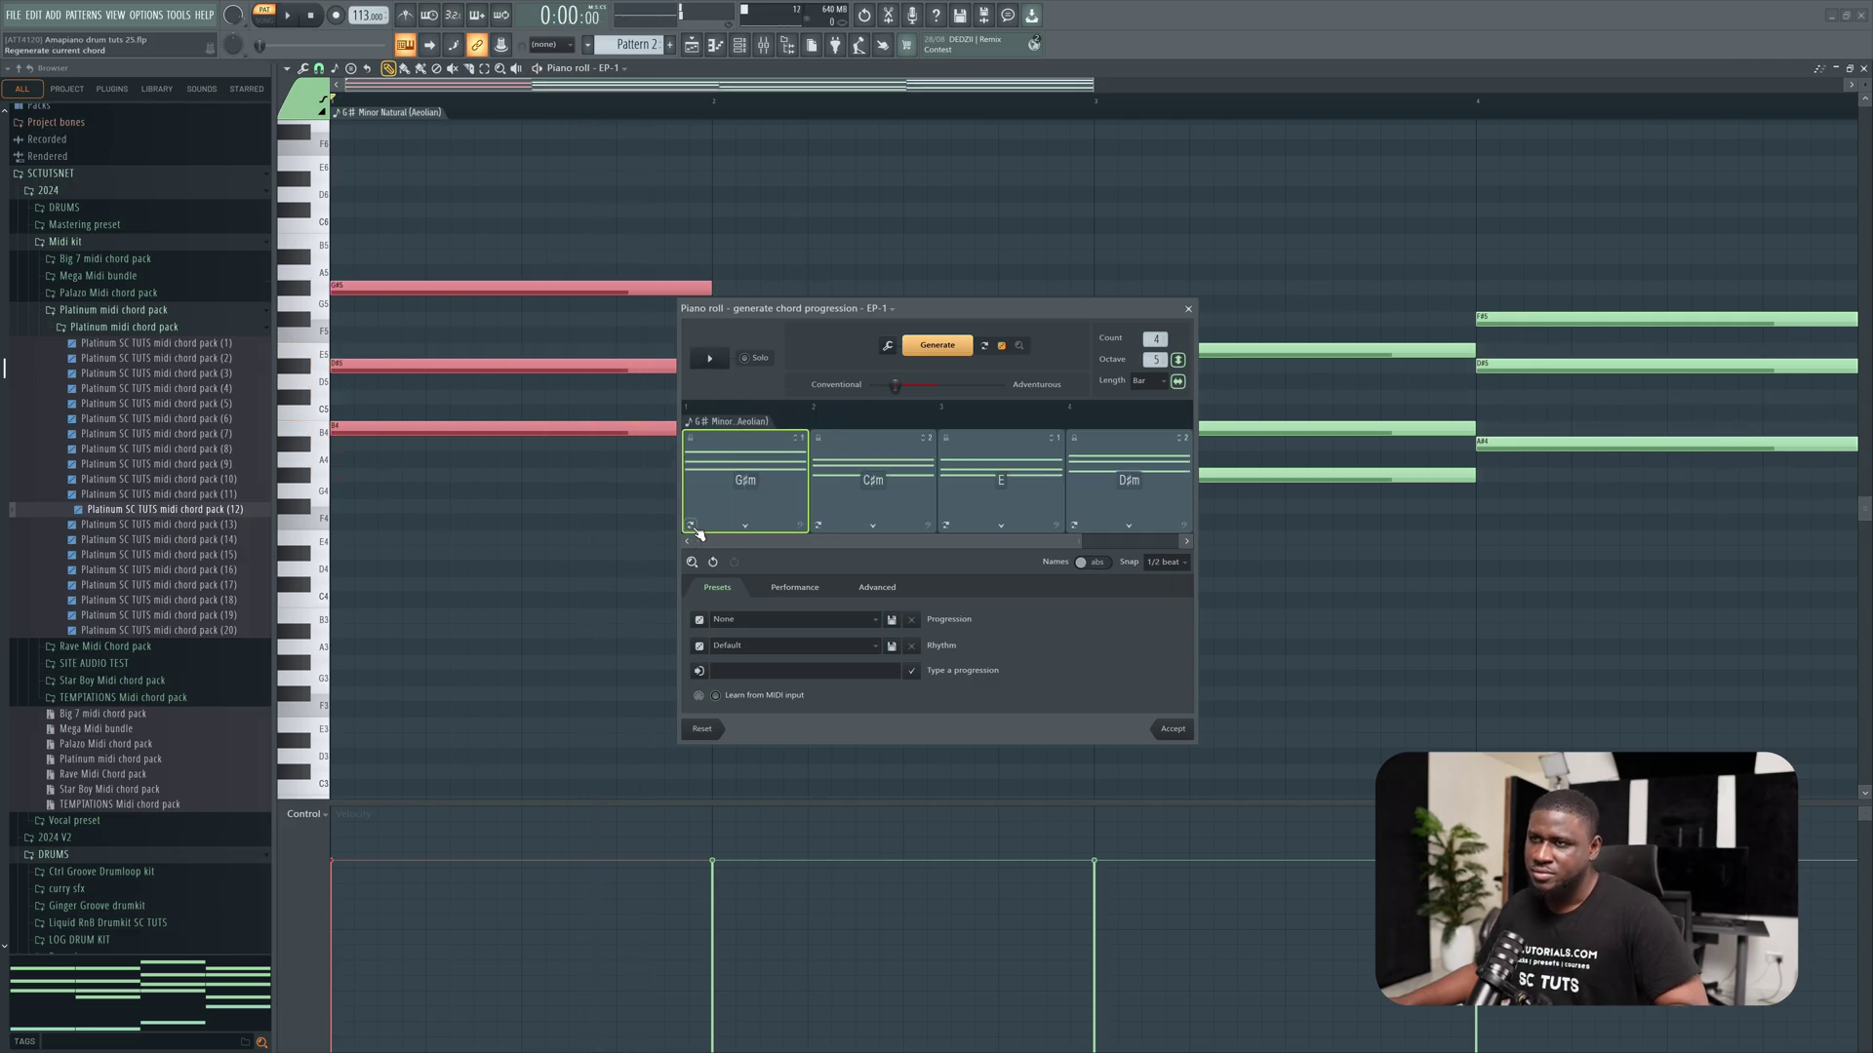
left_click(692, 527)
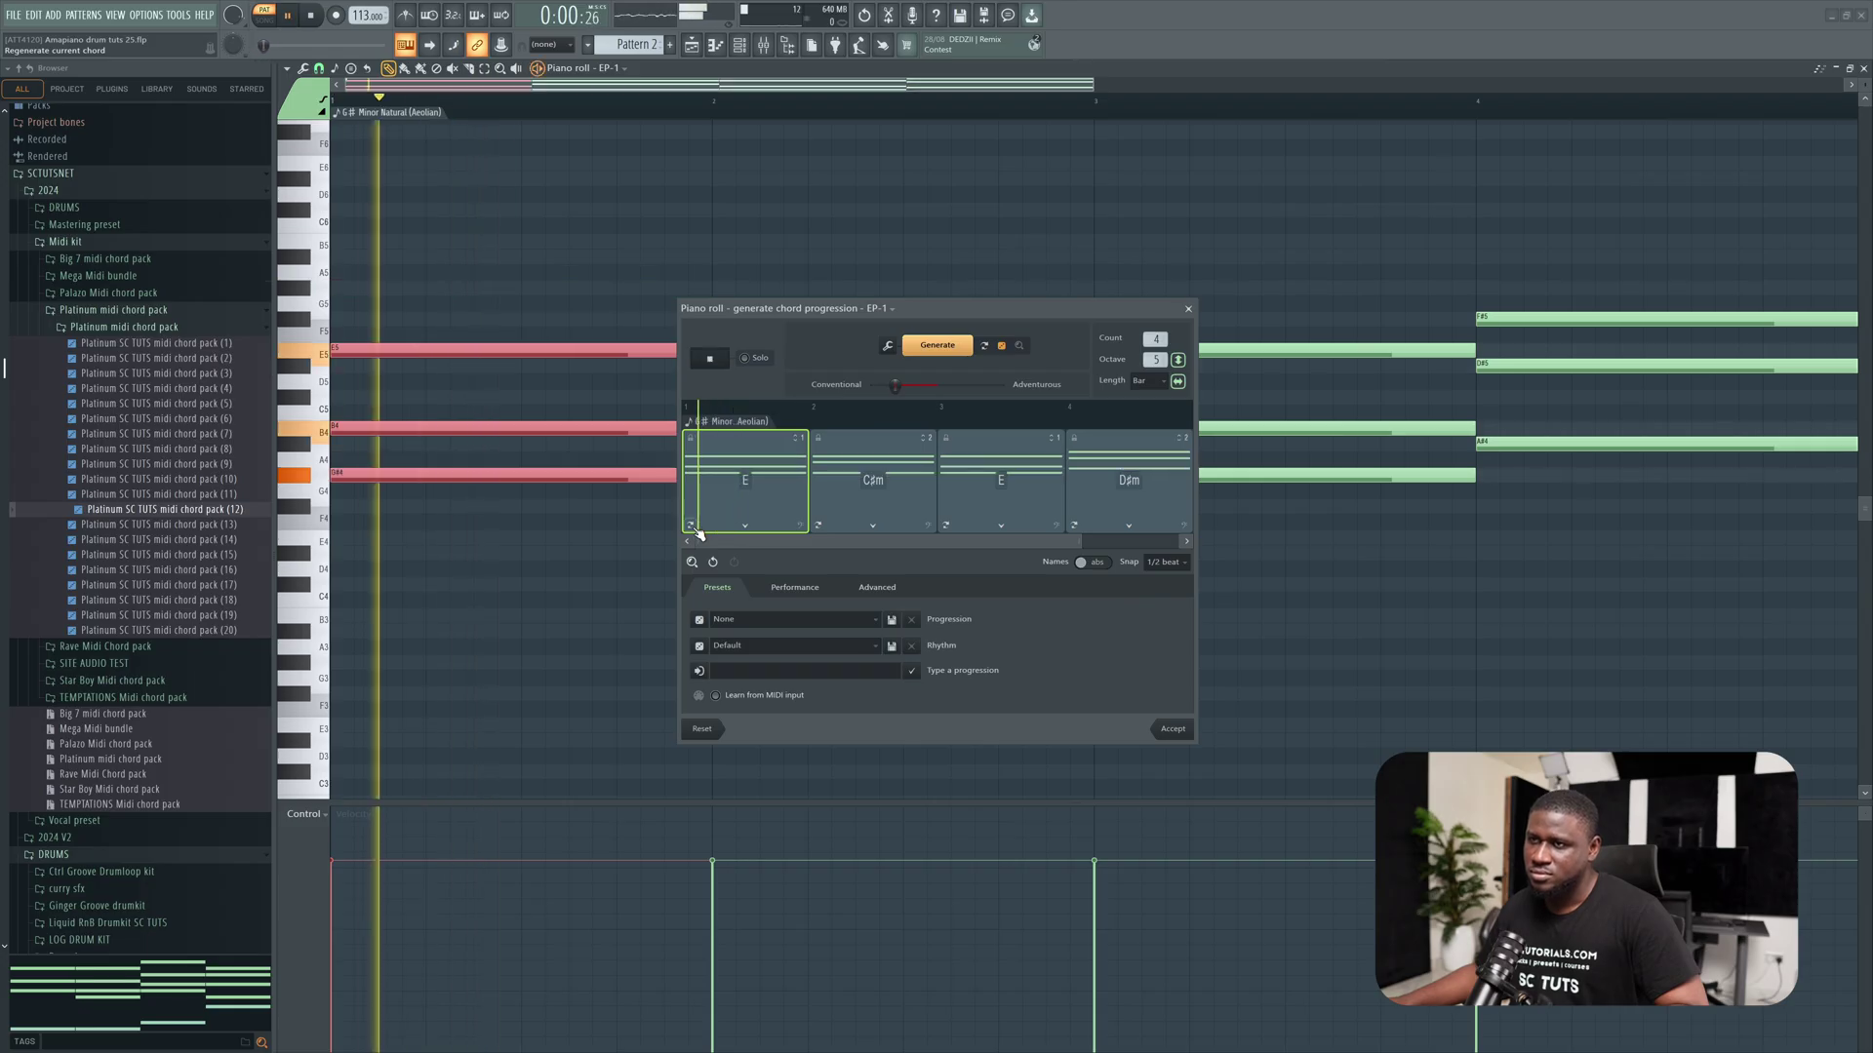
key("space")
key("space")
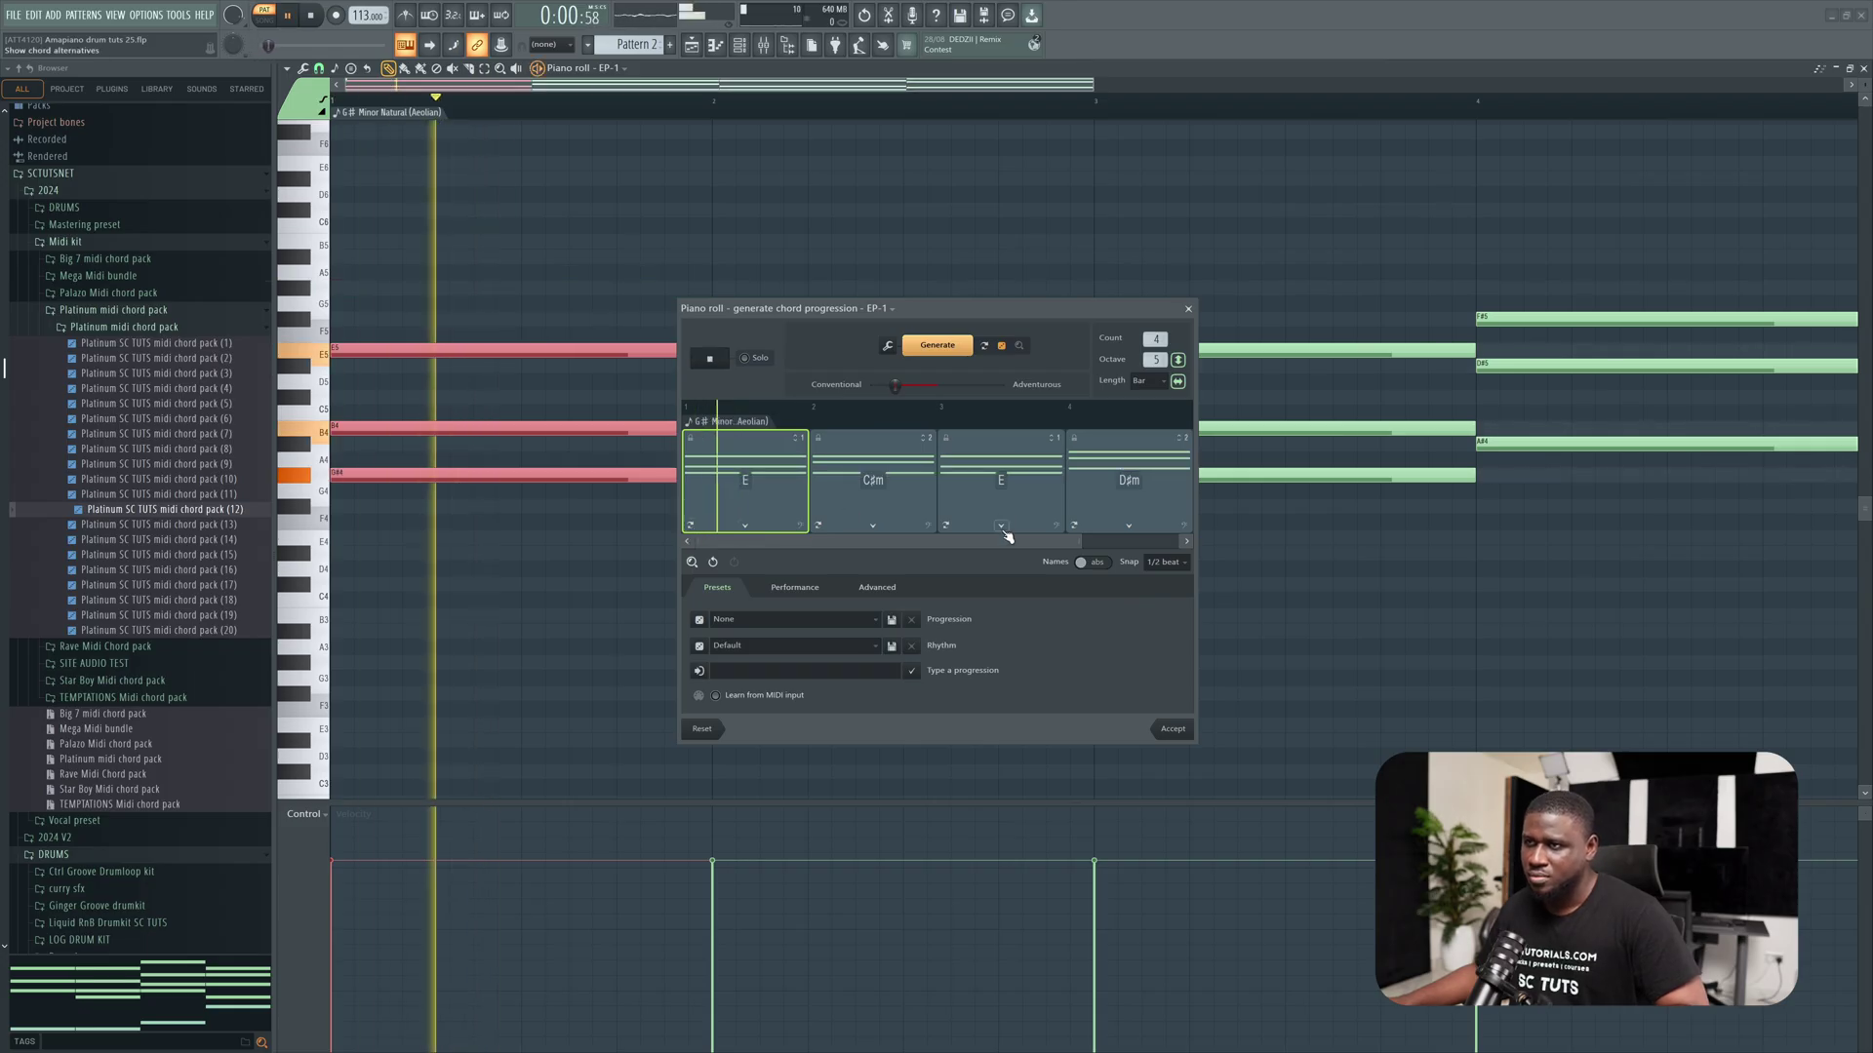
- Regenerate the third chord until it becomes F♯ during playback, and stop the playback
left_click(1001, 526)
left_click(948, 527)
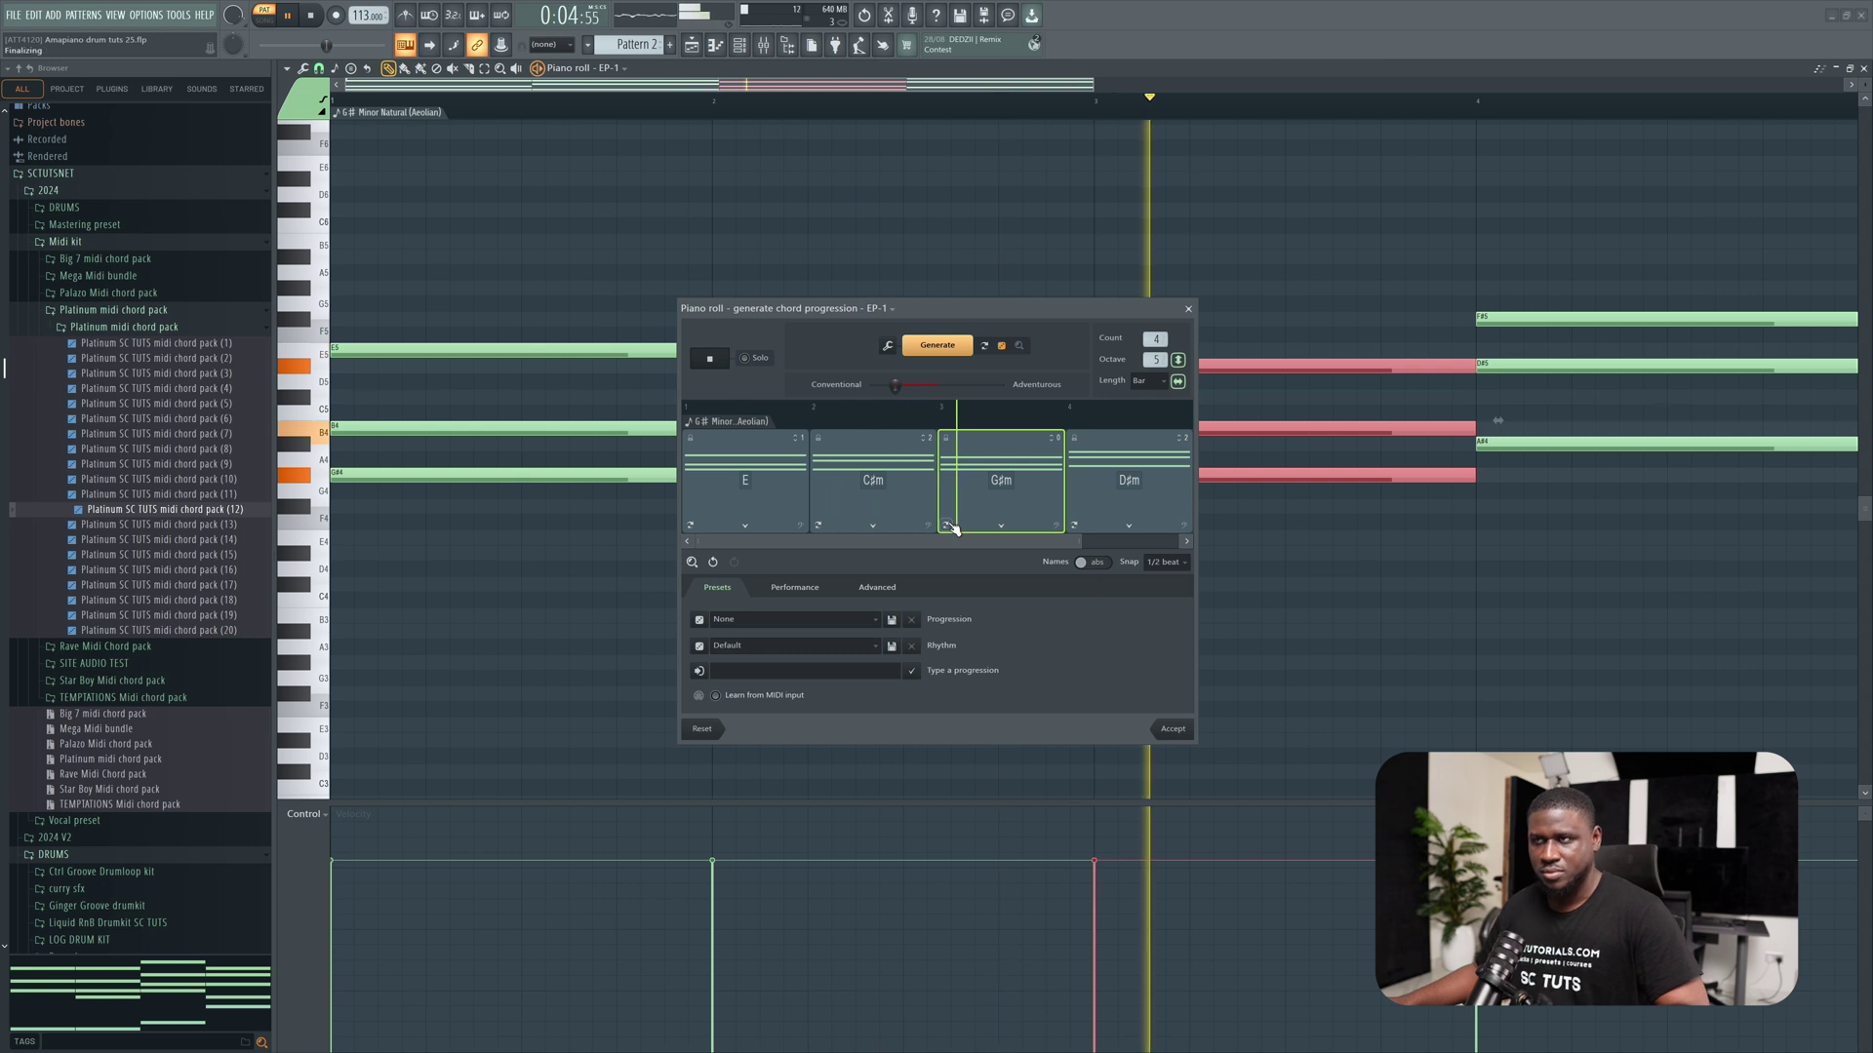
left_click(949, 526)
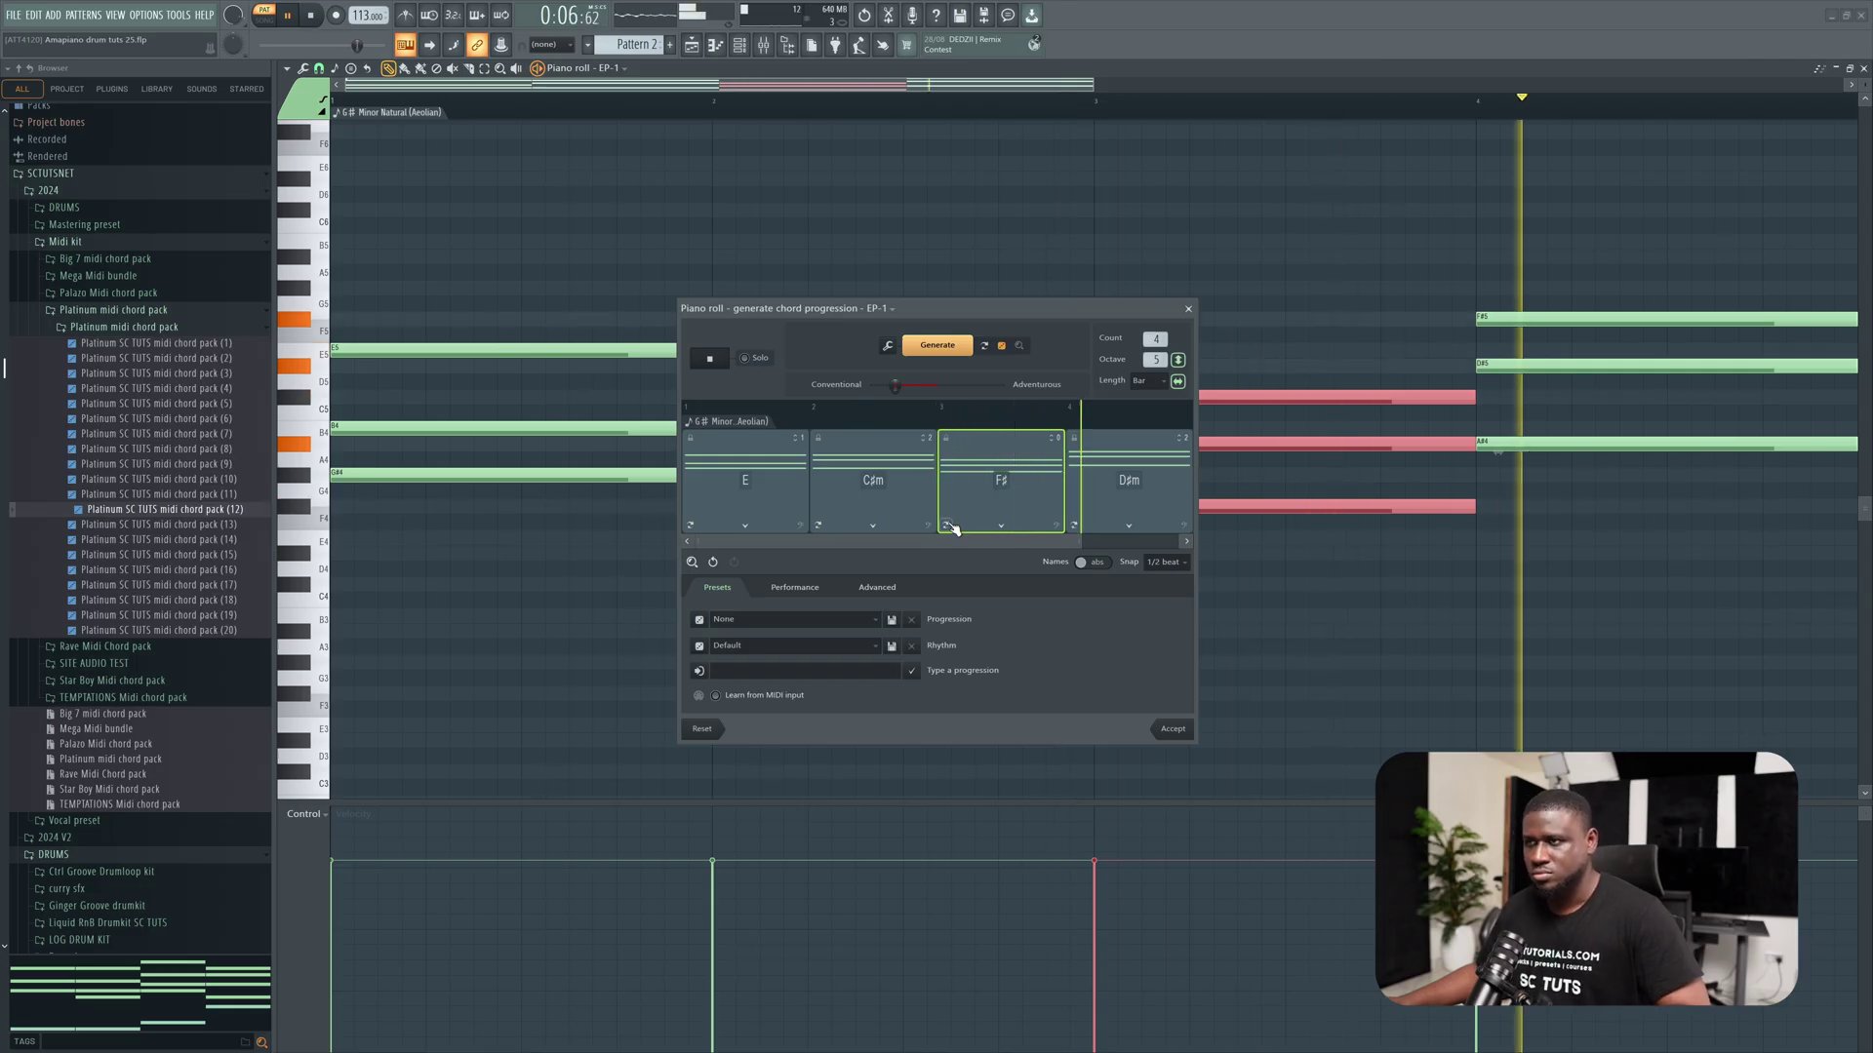
key("space")
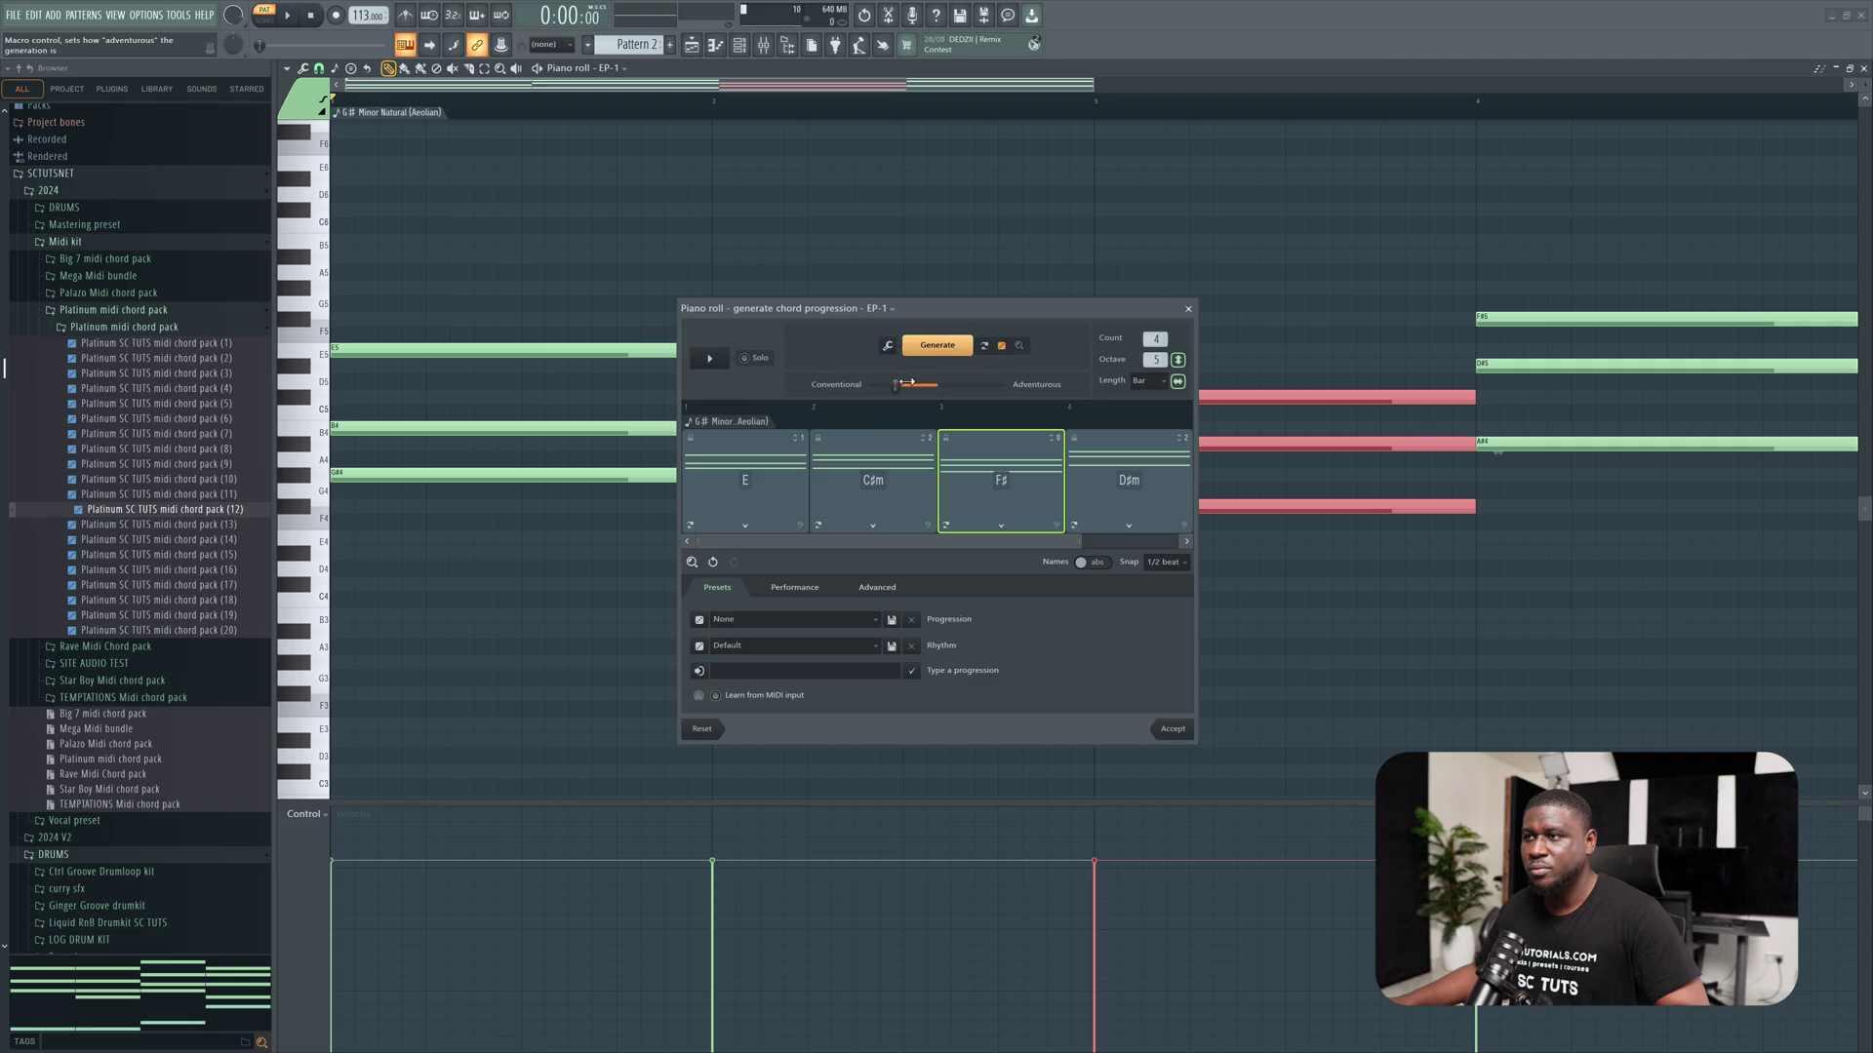
- Set the chord length to 2 Beats and select all four chords
left_click(1138, 381)
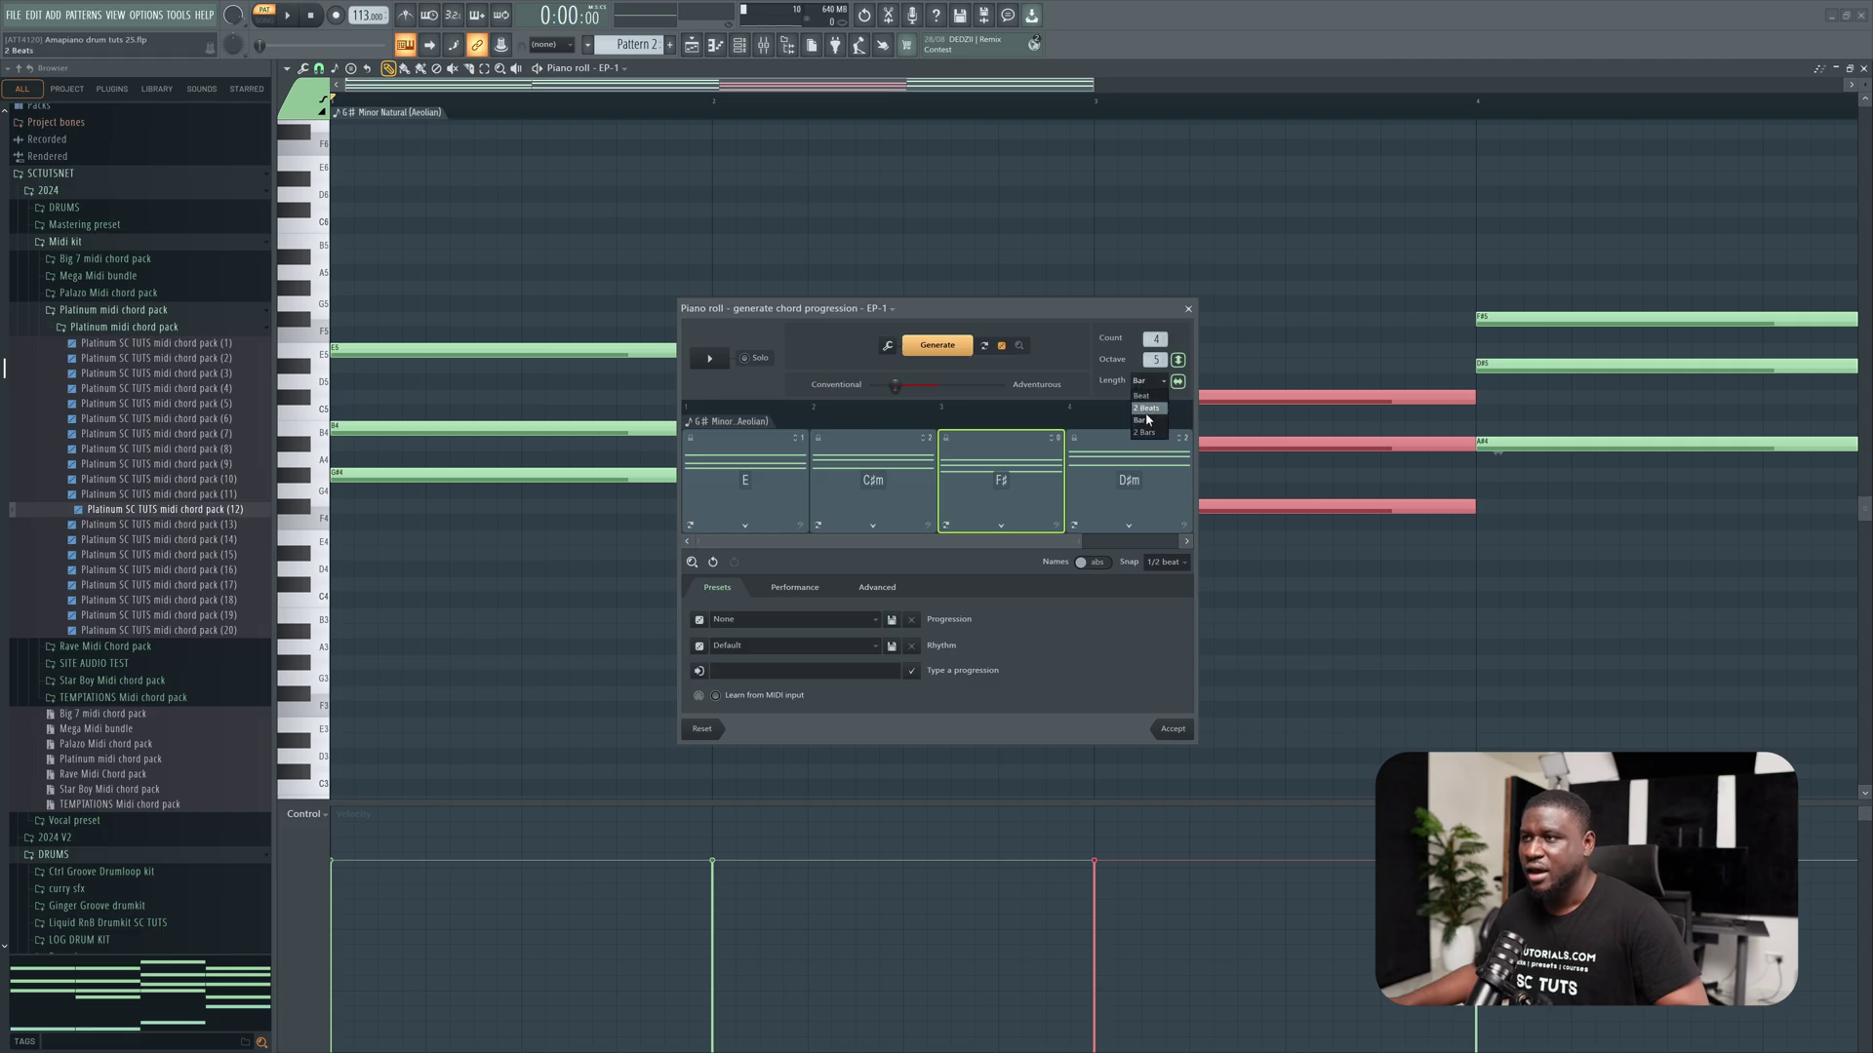
left_click(1146, 409)
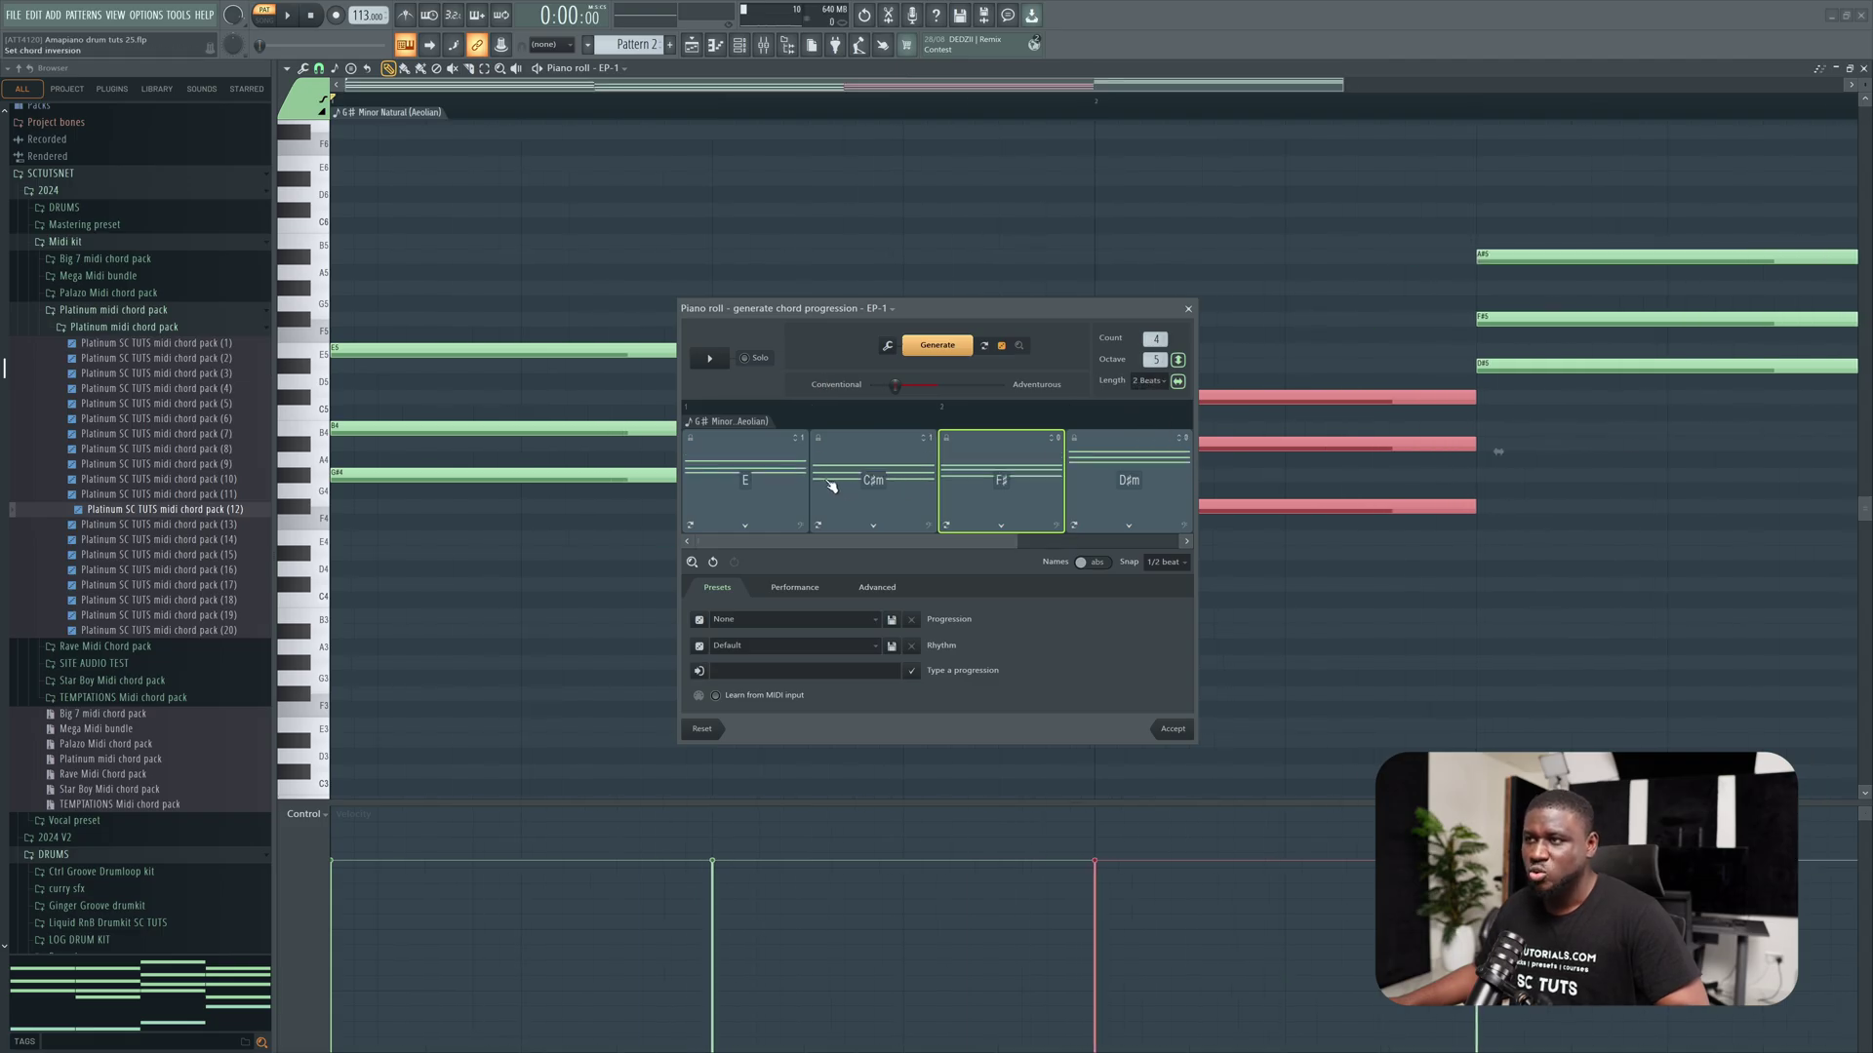
key("ctrl+a")
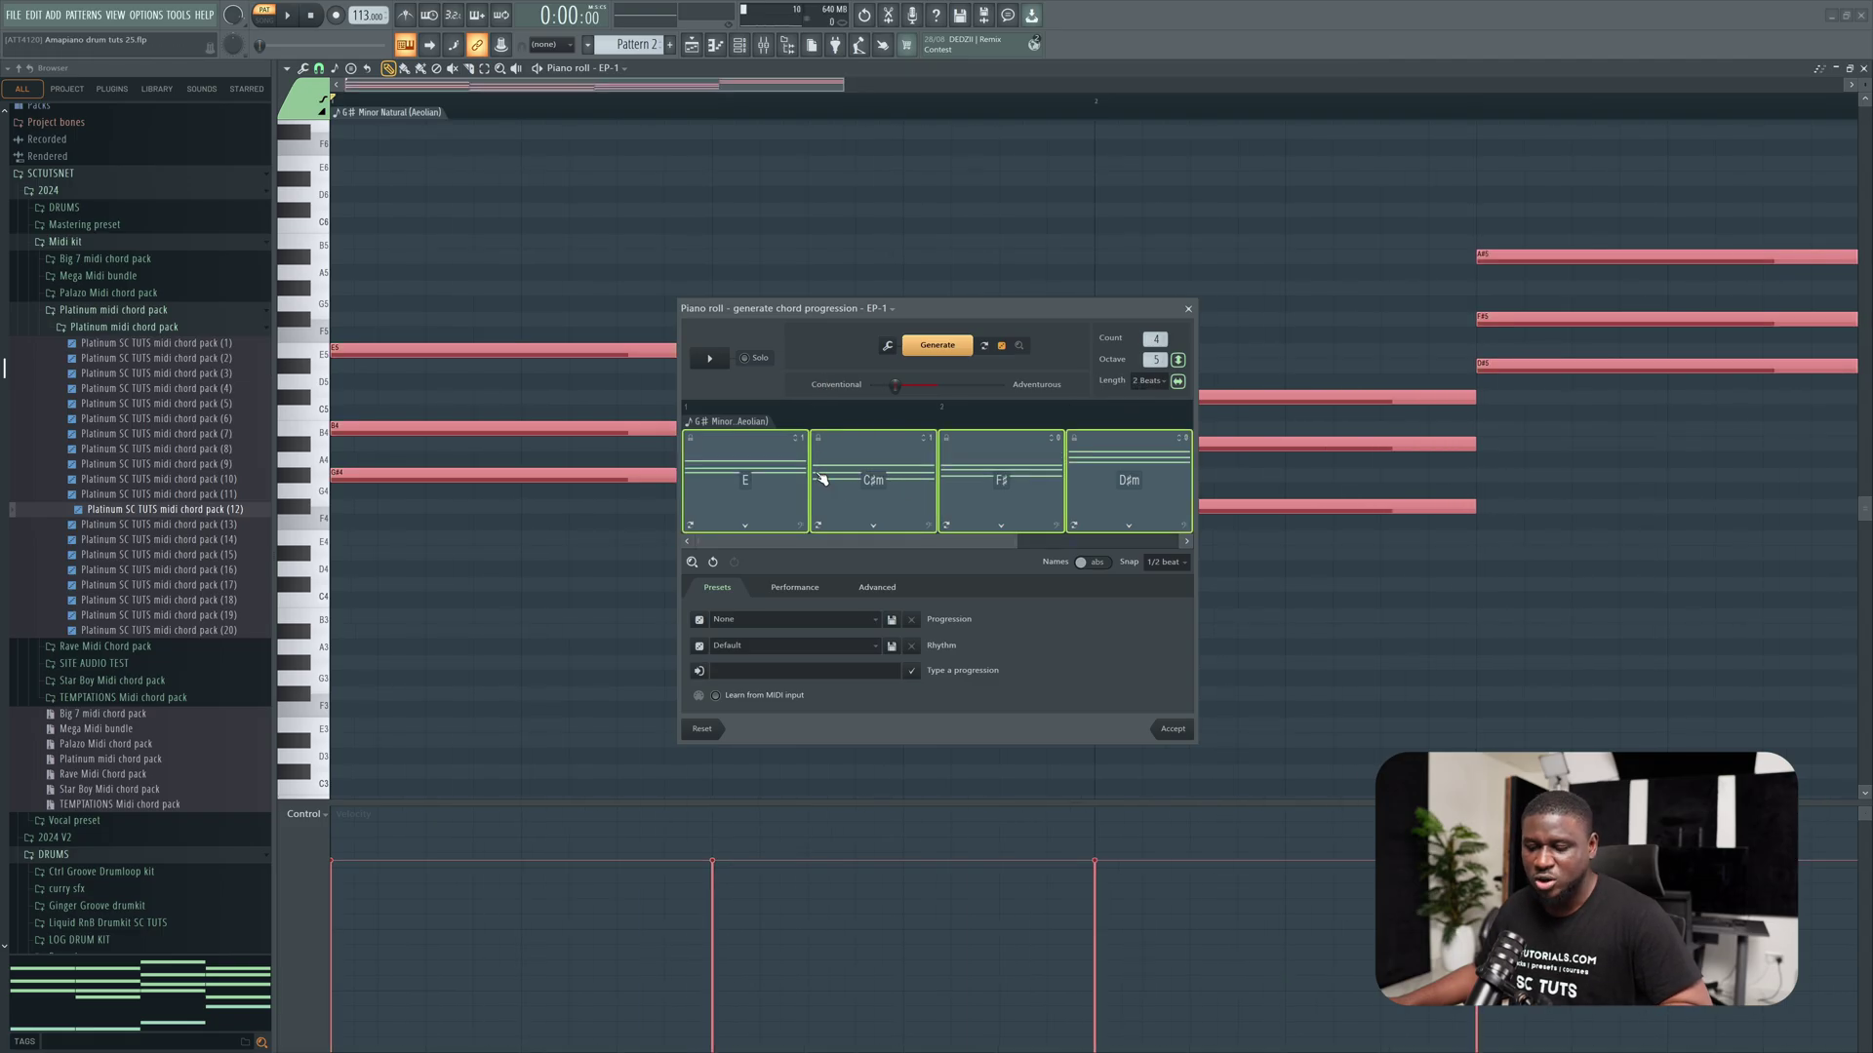
- Generate a new four-chord progression and play it through against the piano roll
left_click(945, 353)
left_click_drag(942, 319, 1489, 210)
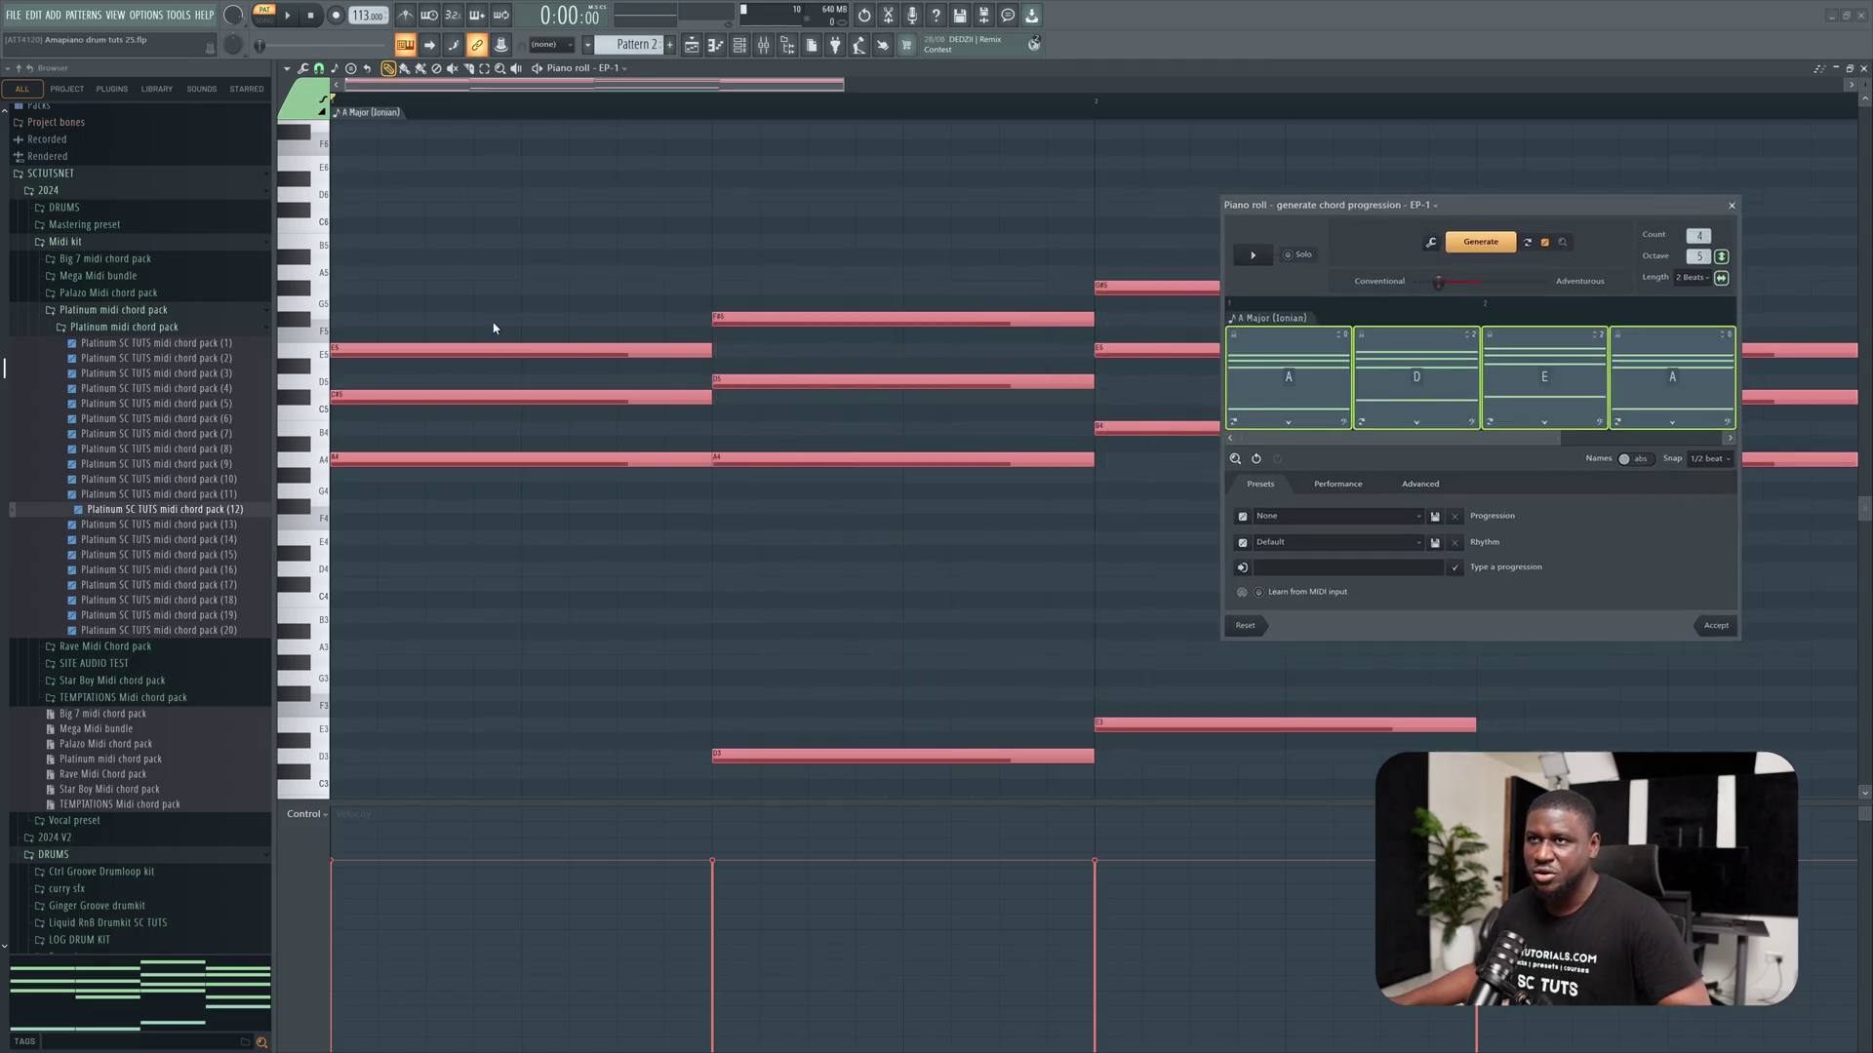
key("space")
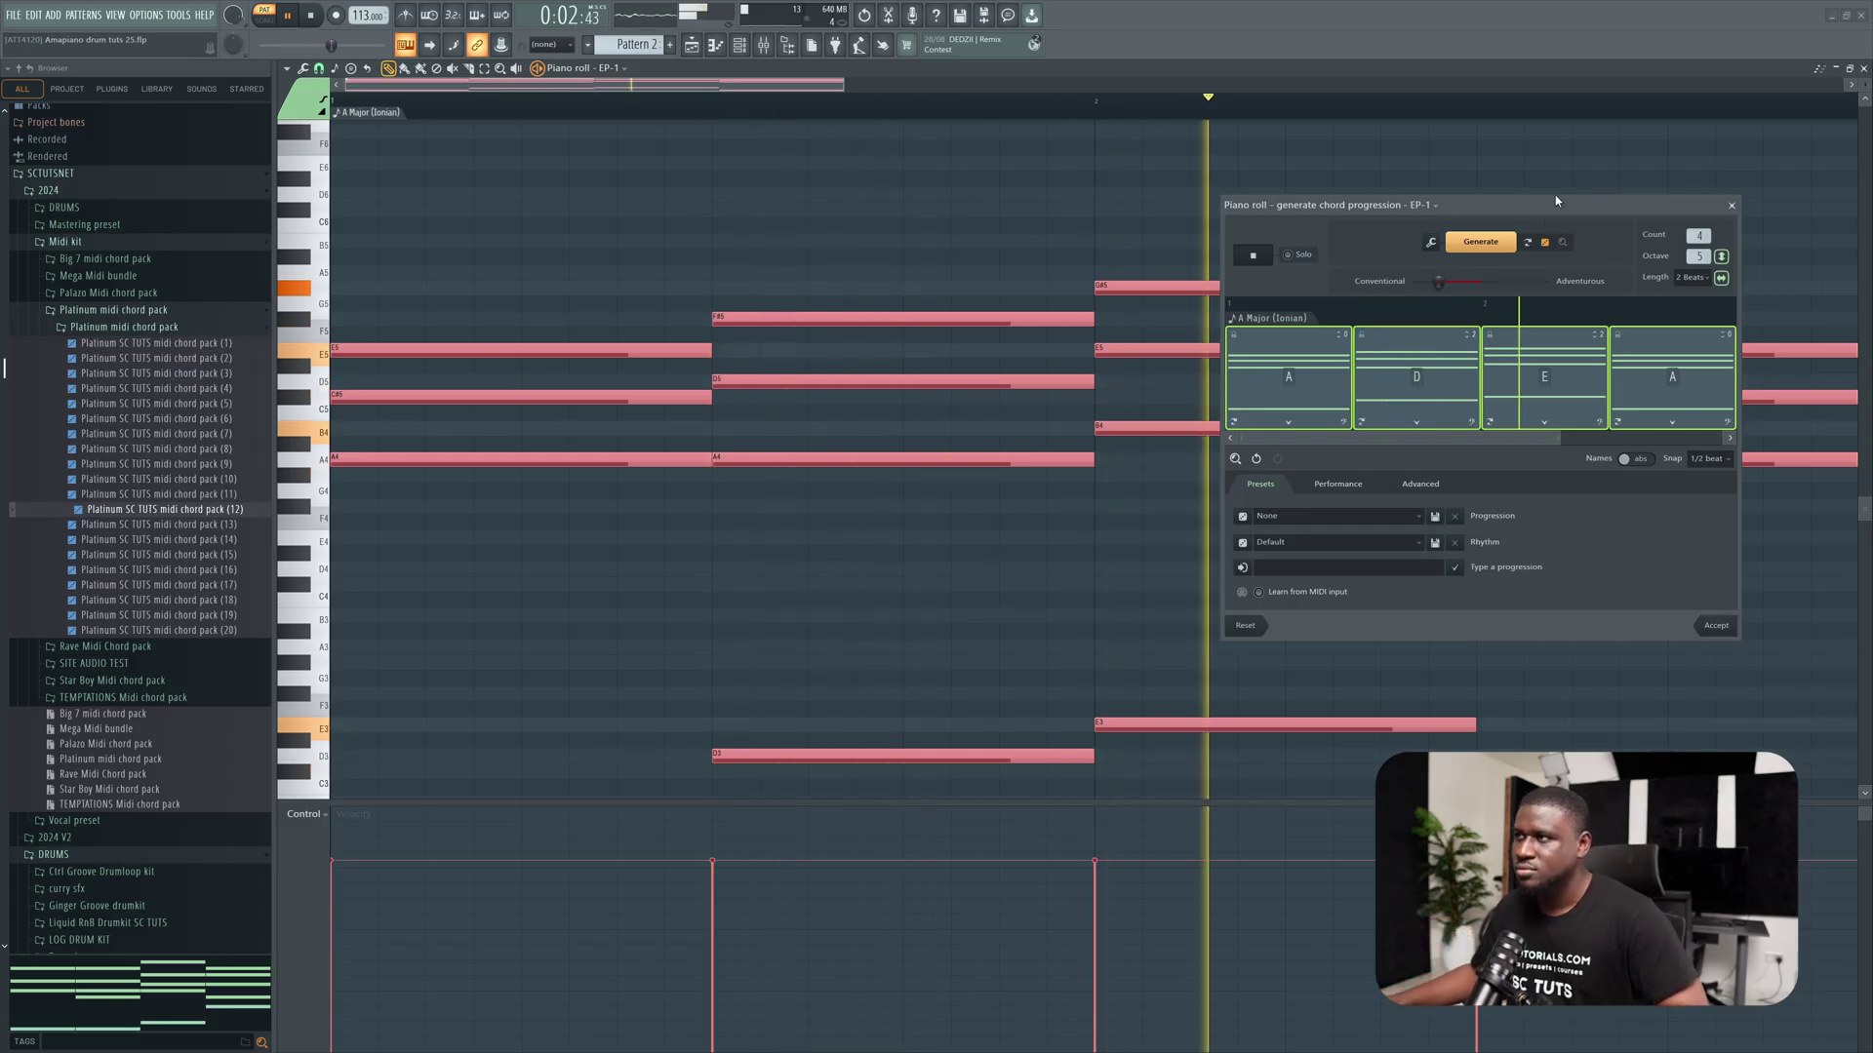
left_click_drag(1530, 206, 1048, 246)
key("space")
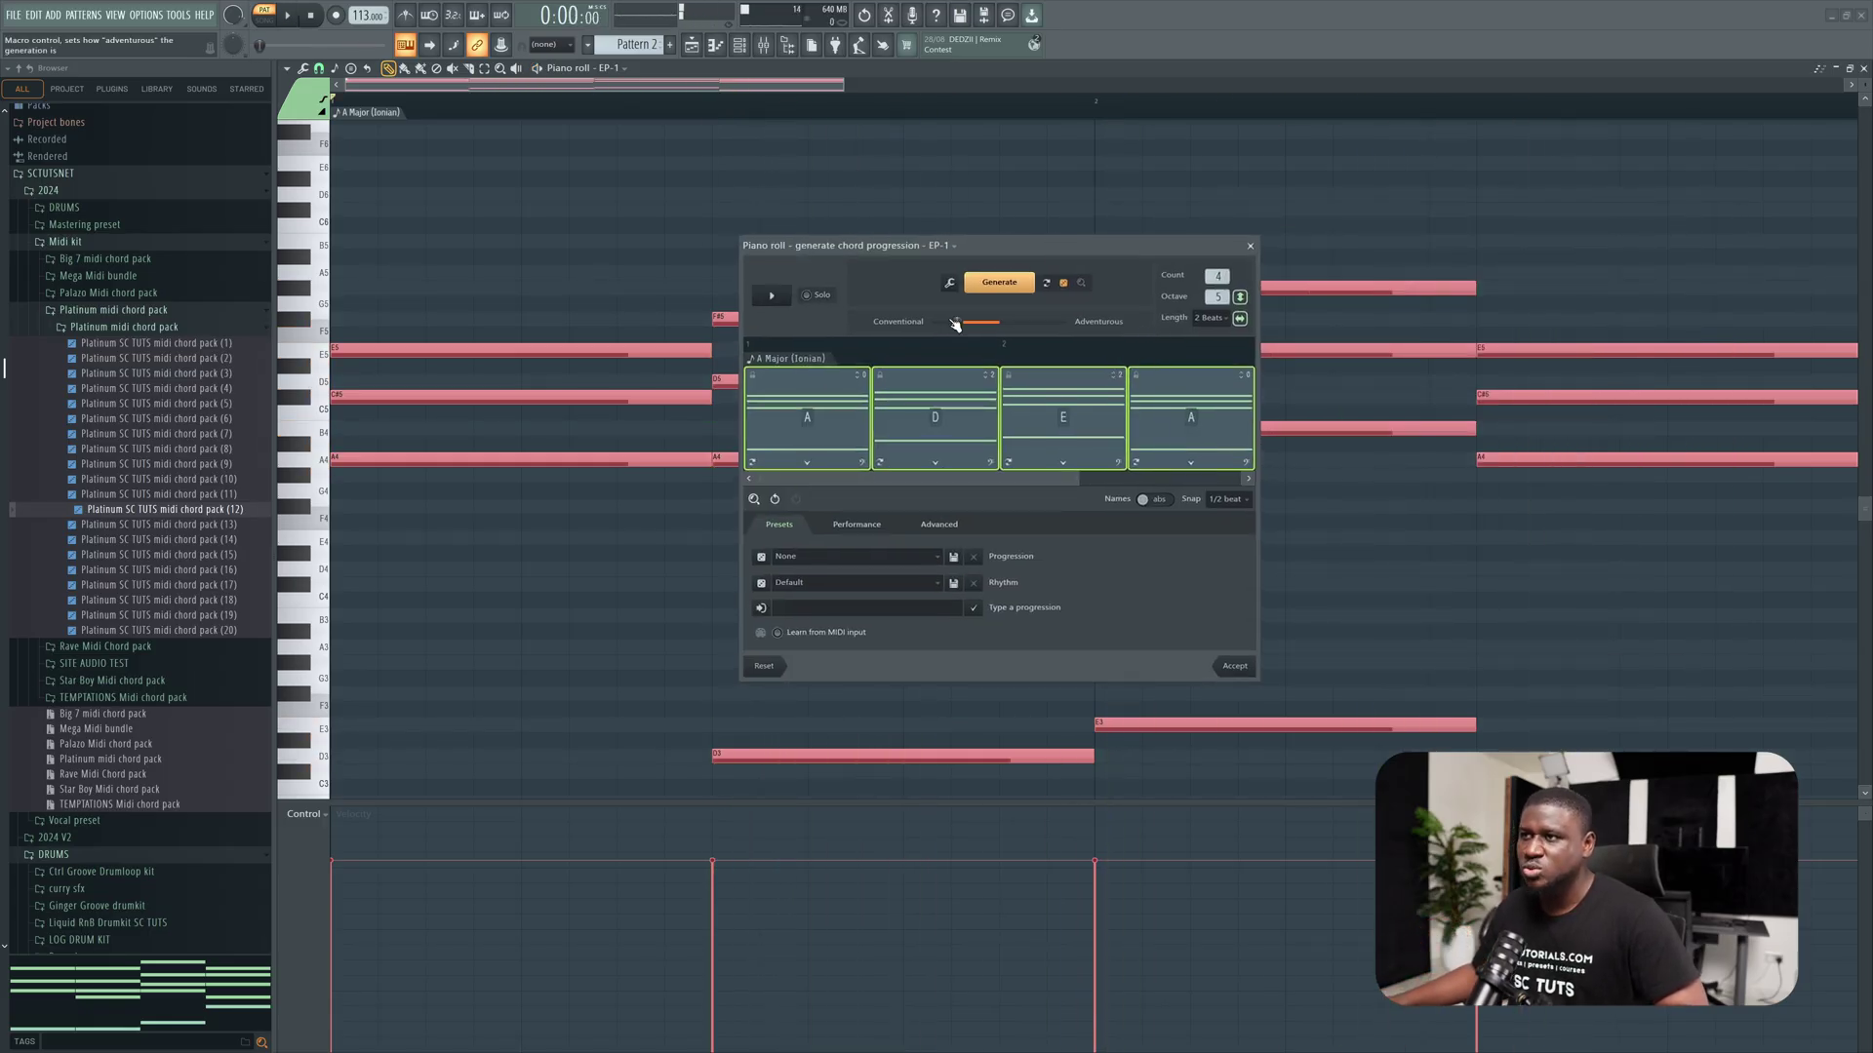
- Generate further progressions with a more adventurous setting and audition them during playback
left_click(996, 284)
key("space")
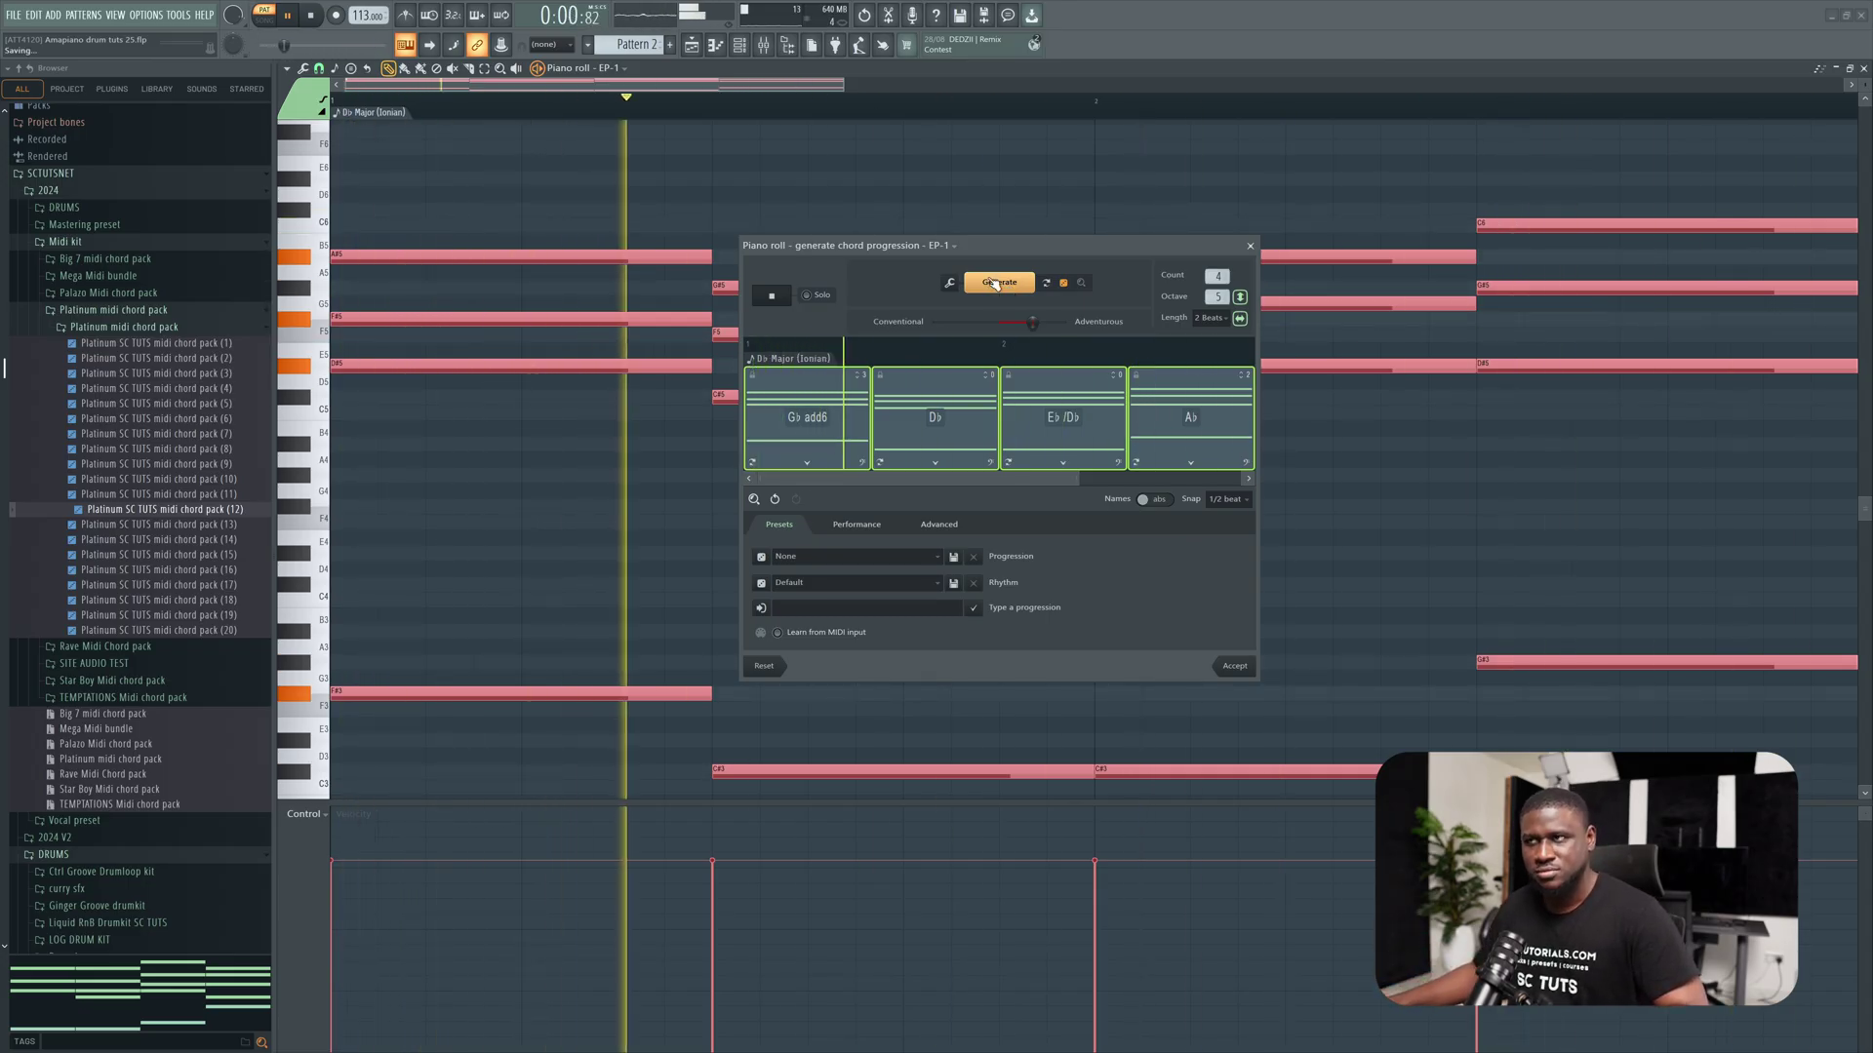
left_click(993, 288)
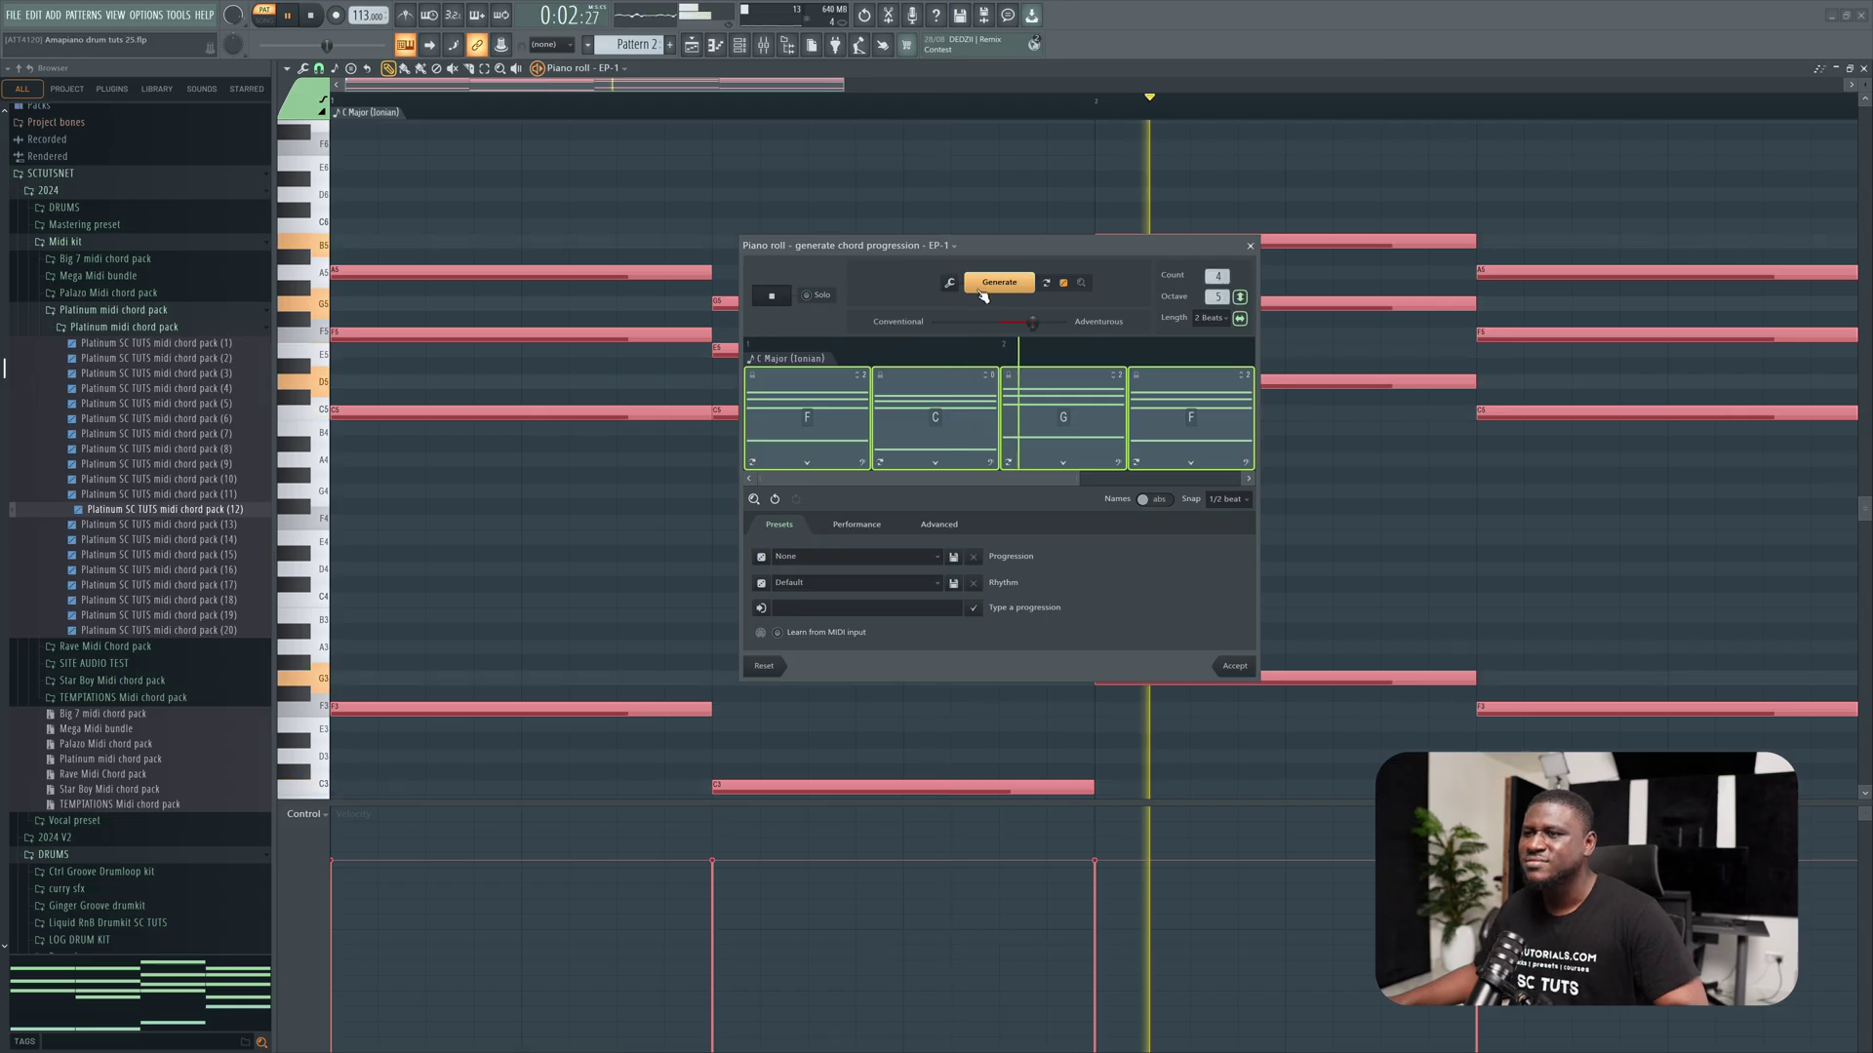
key("space")
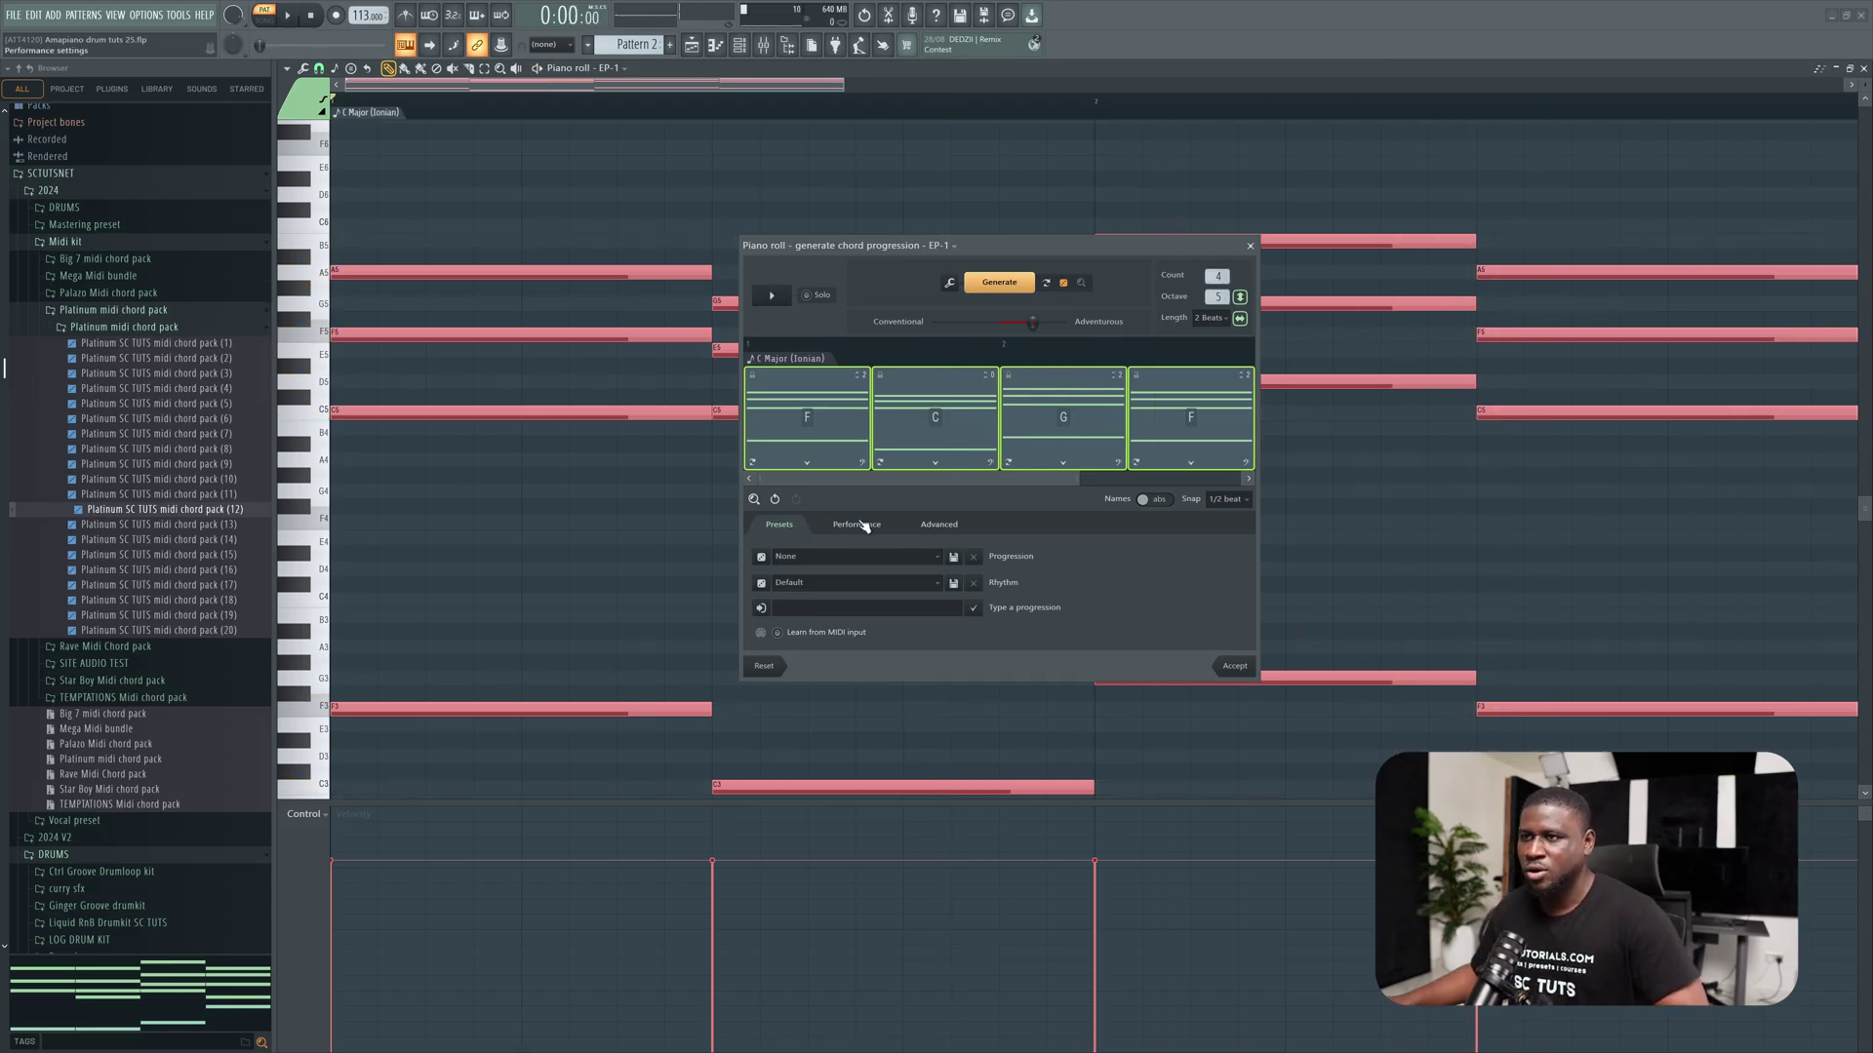
- Apply the major progression preset I-vi-IV-V: Optimistic and play it through
left_click(858, 558)
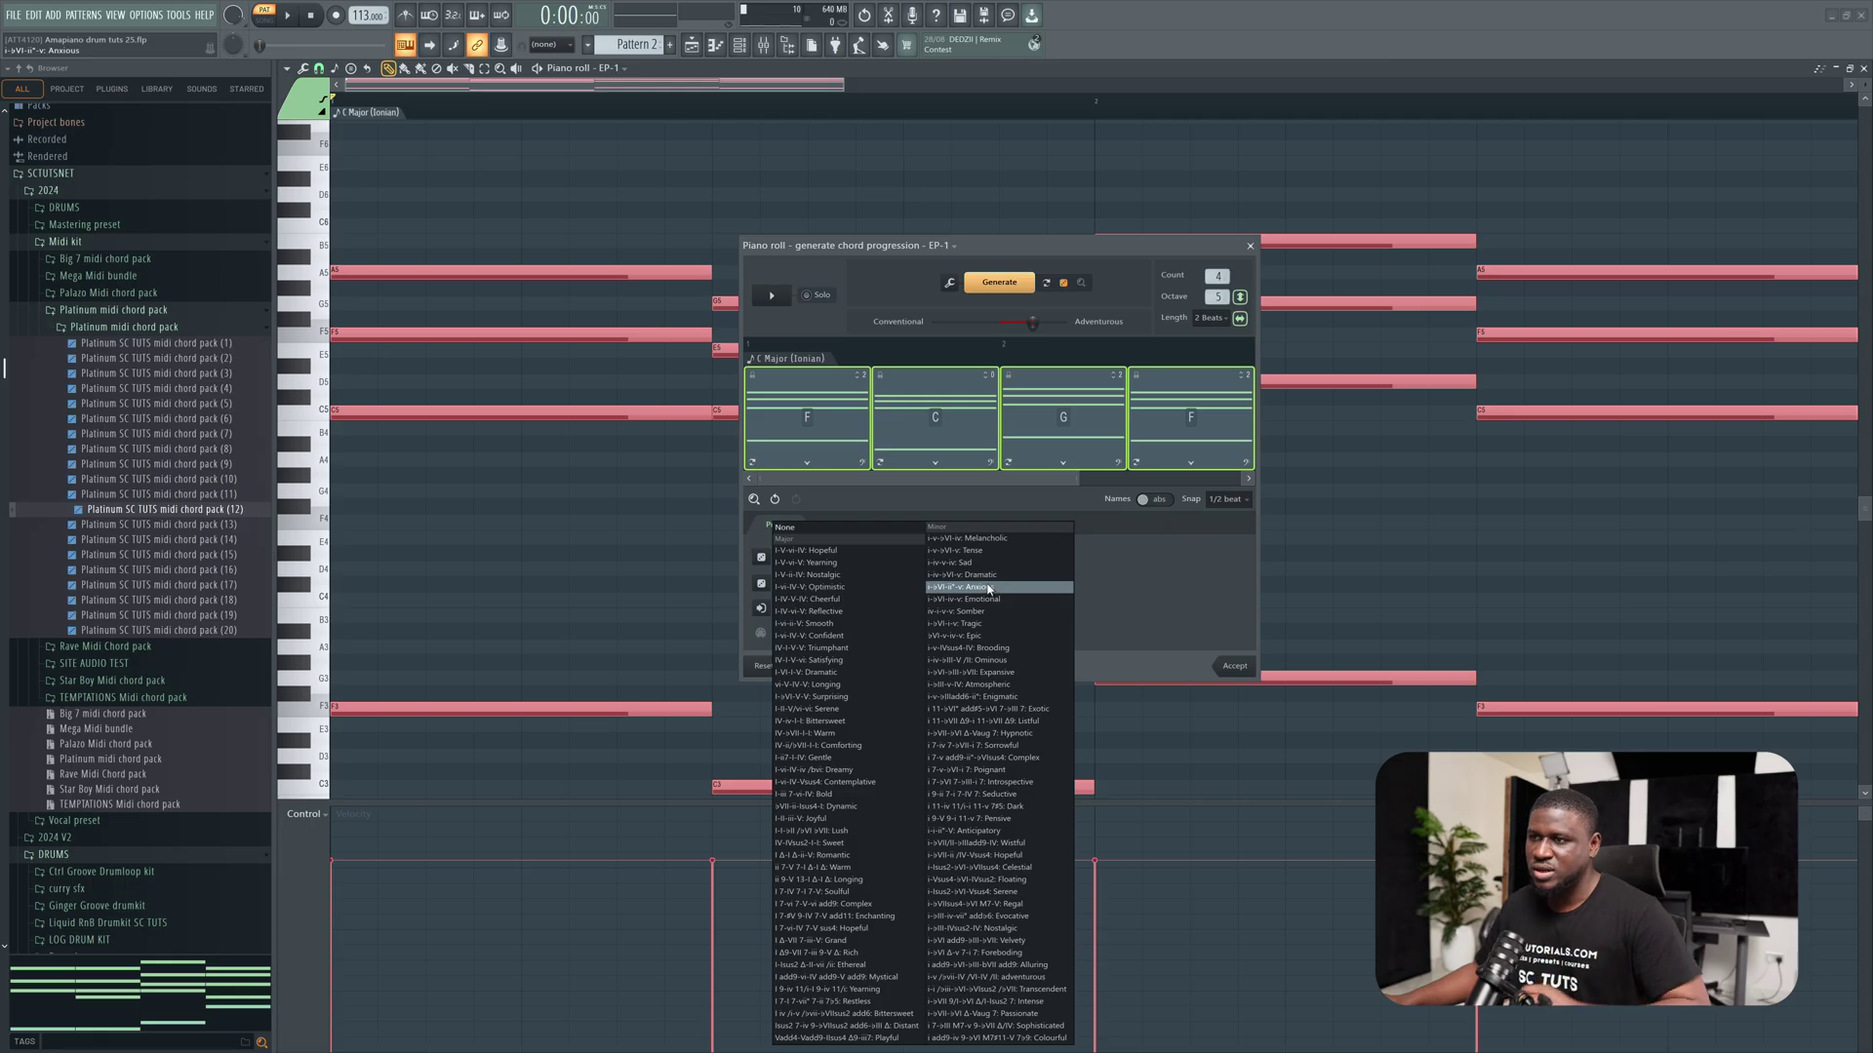
left_click(837, 587)
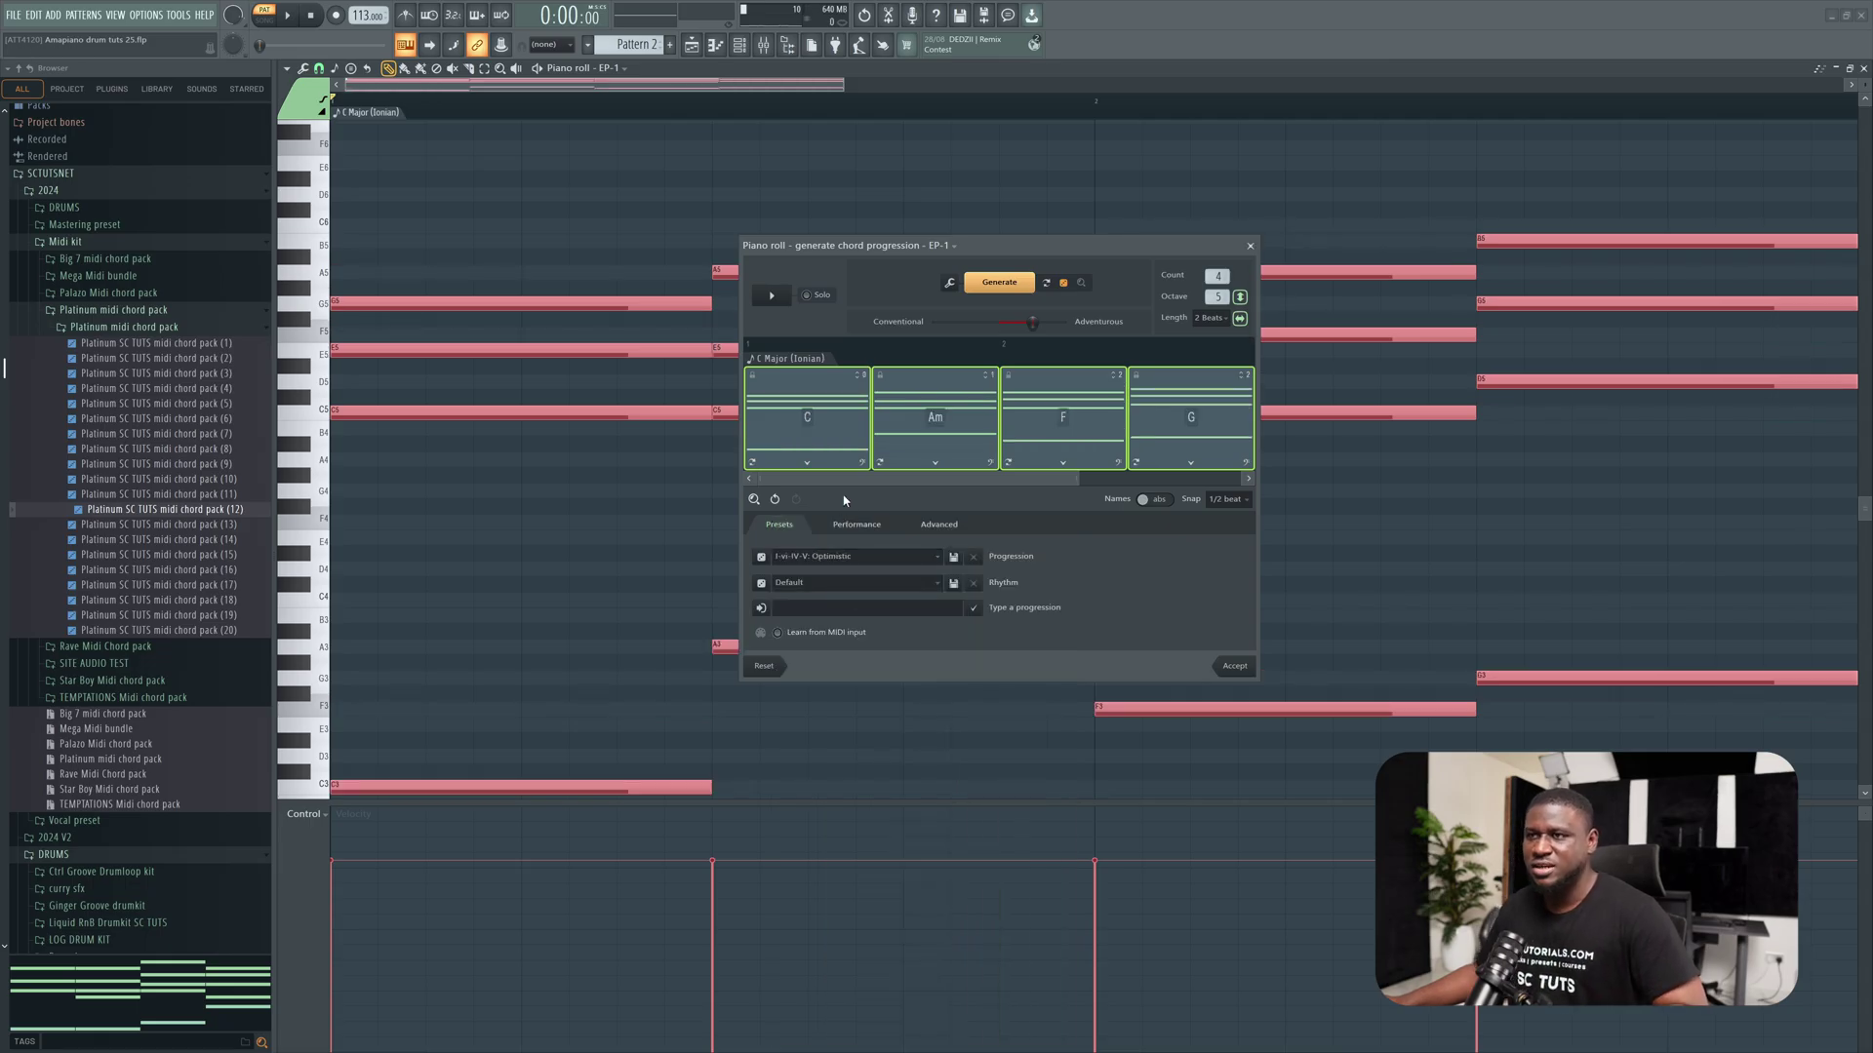
key("space")
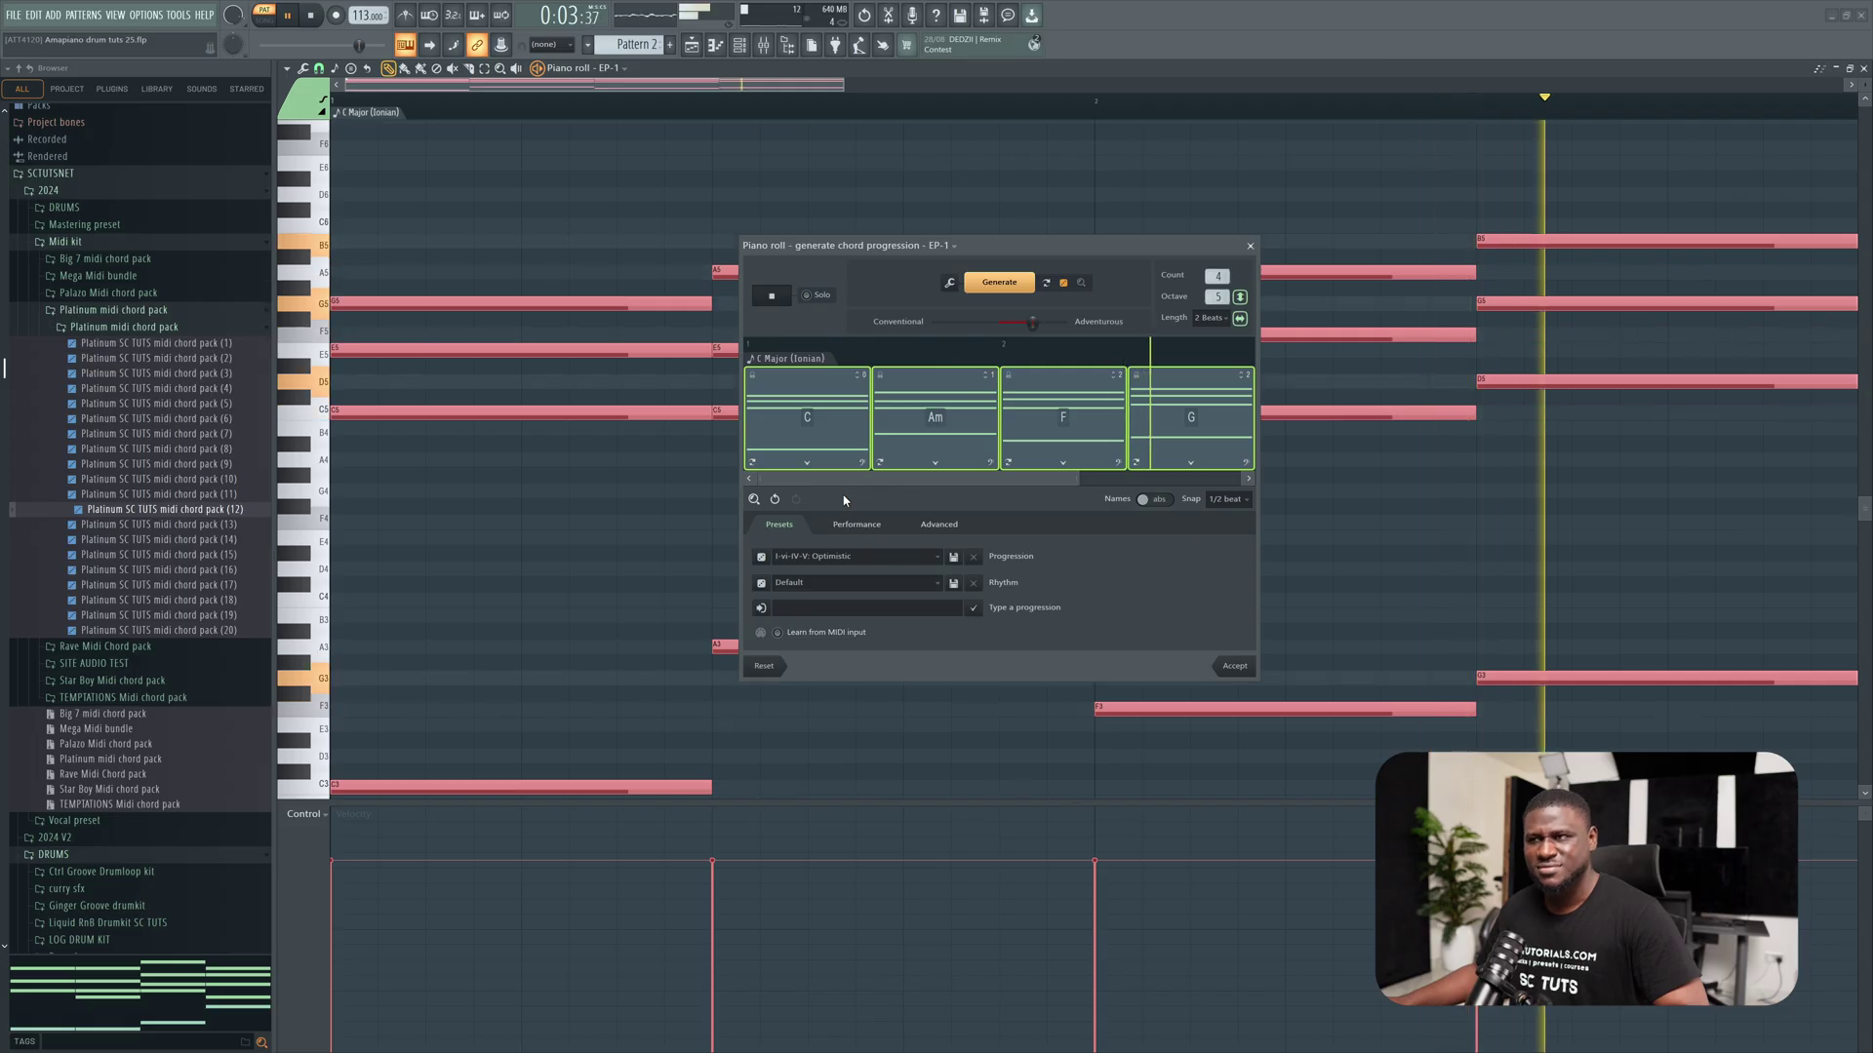
key("space")
- Switch to the minor progression preset i-iv-v-iv: Sad and play it through
left_click(858, 556)
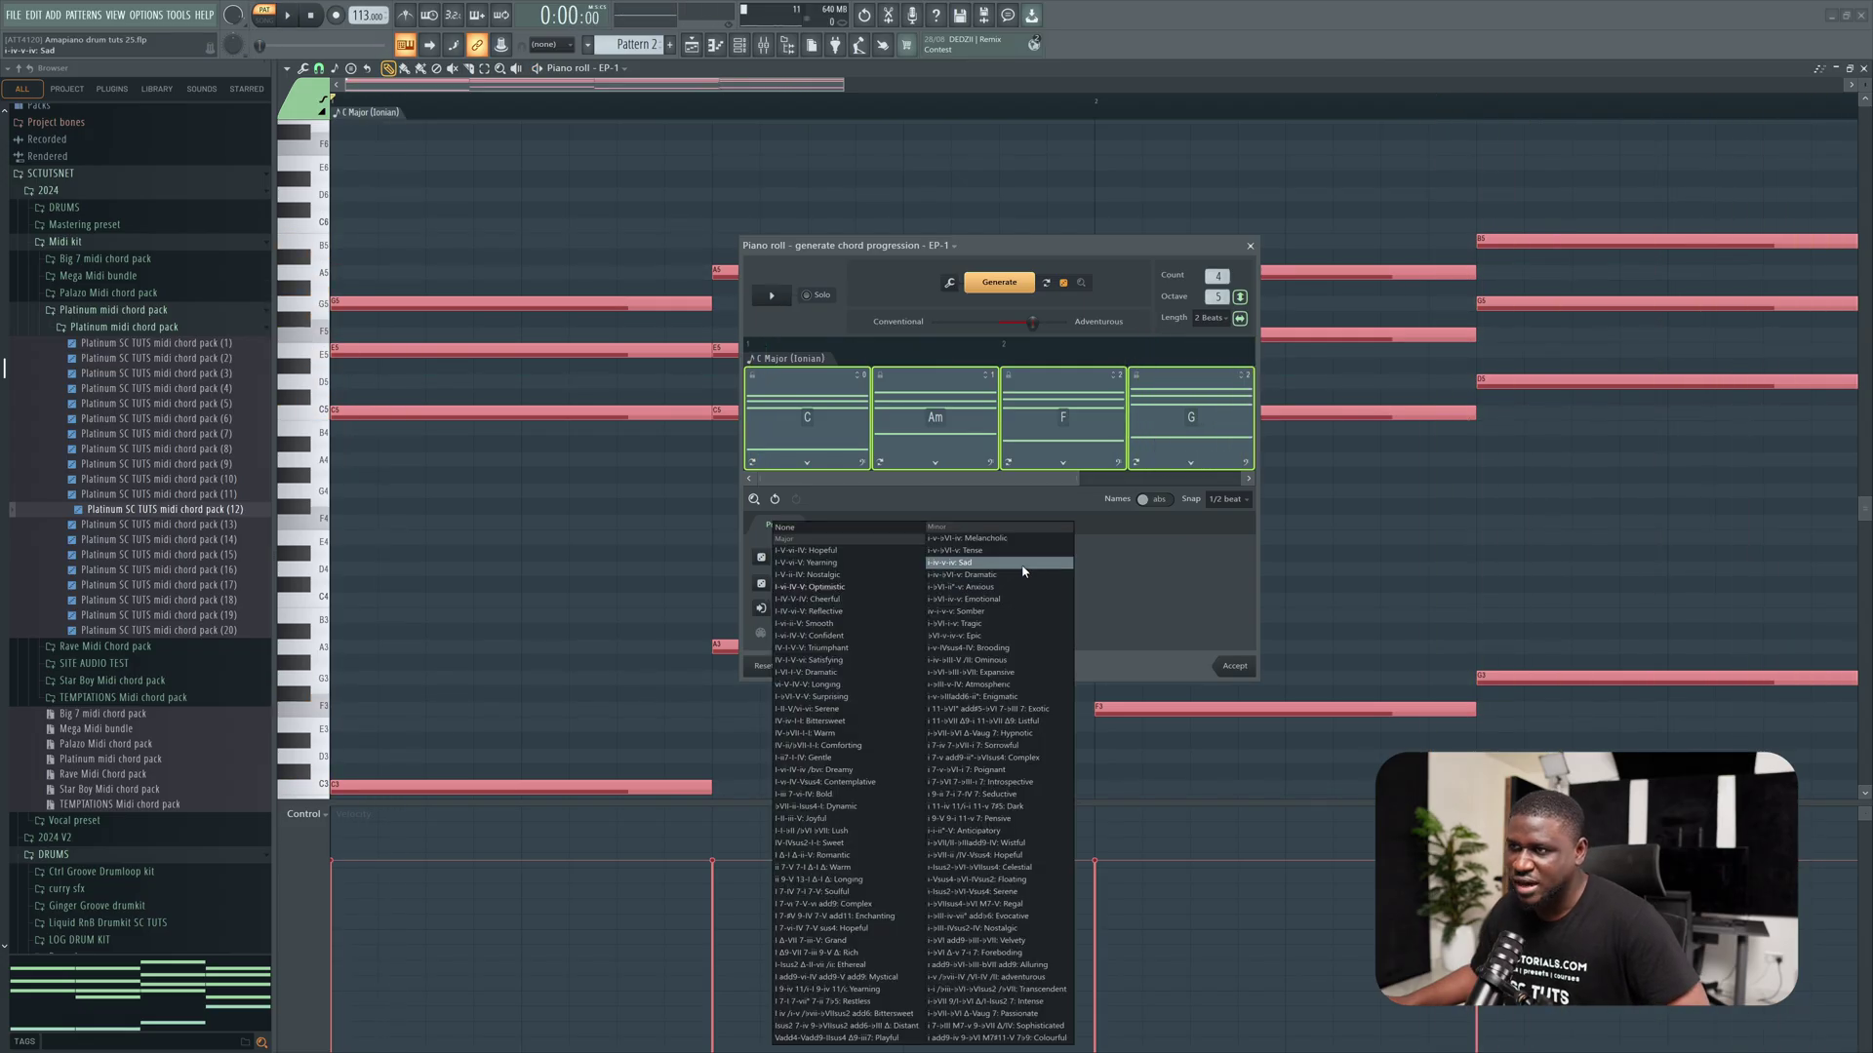
left_click(1023, 564)
key("space")
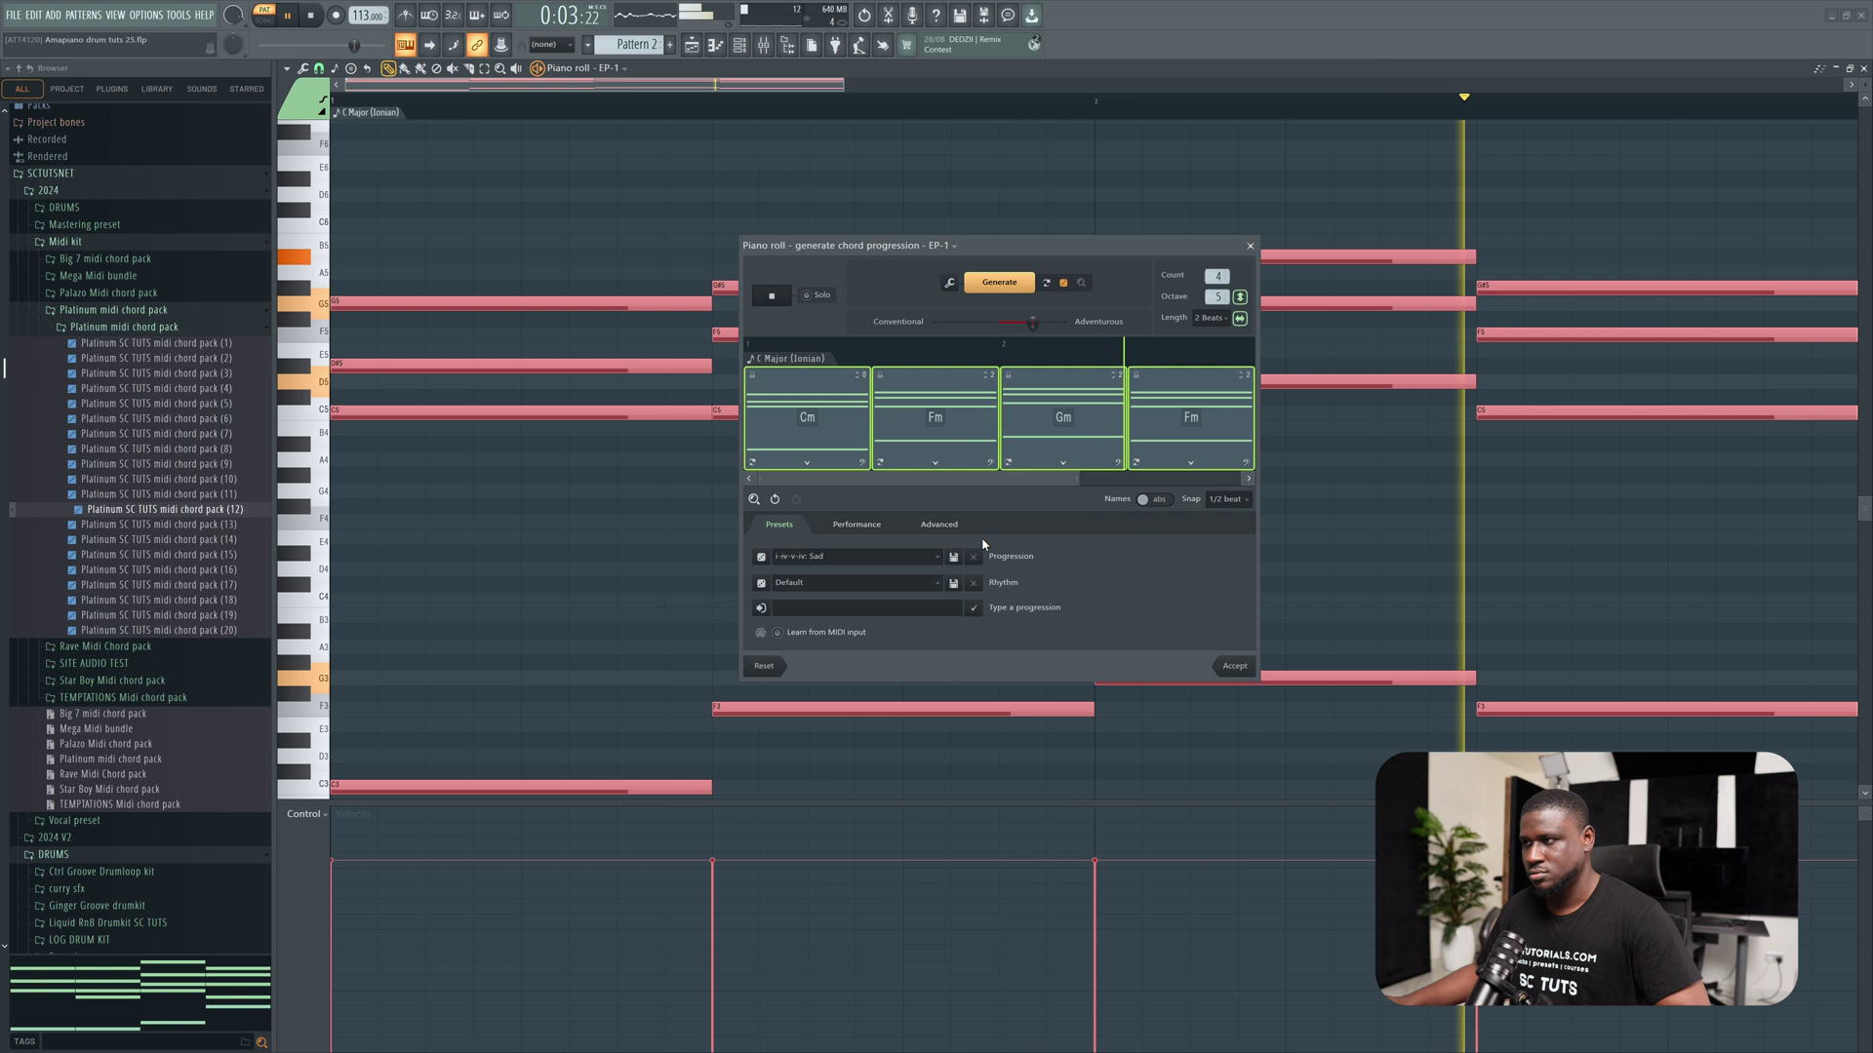
key("space")
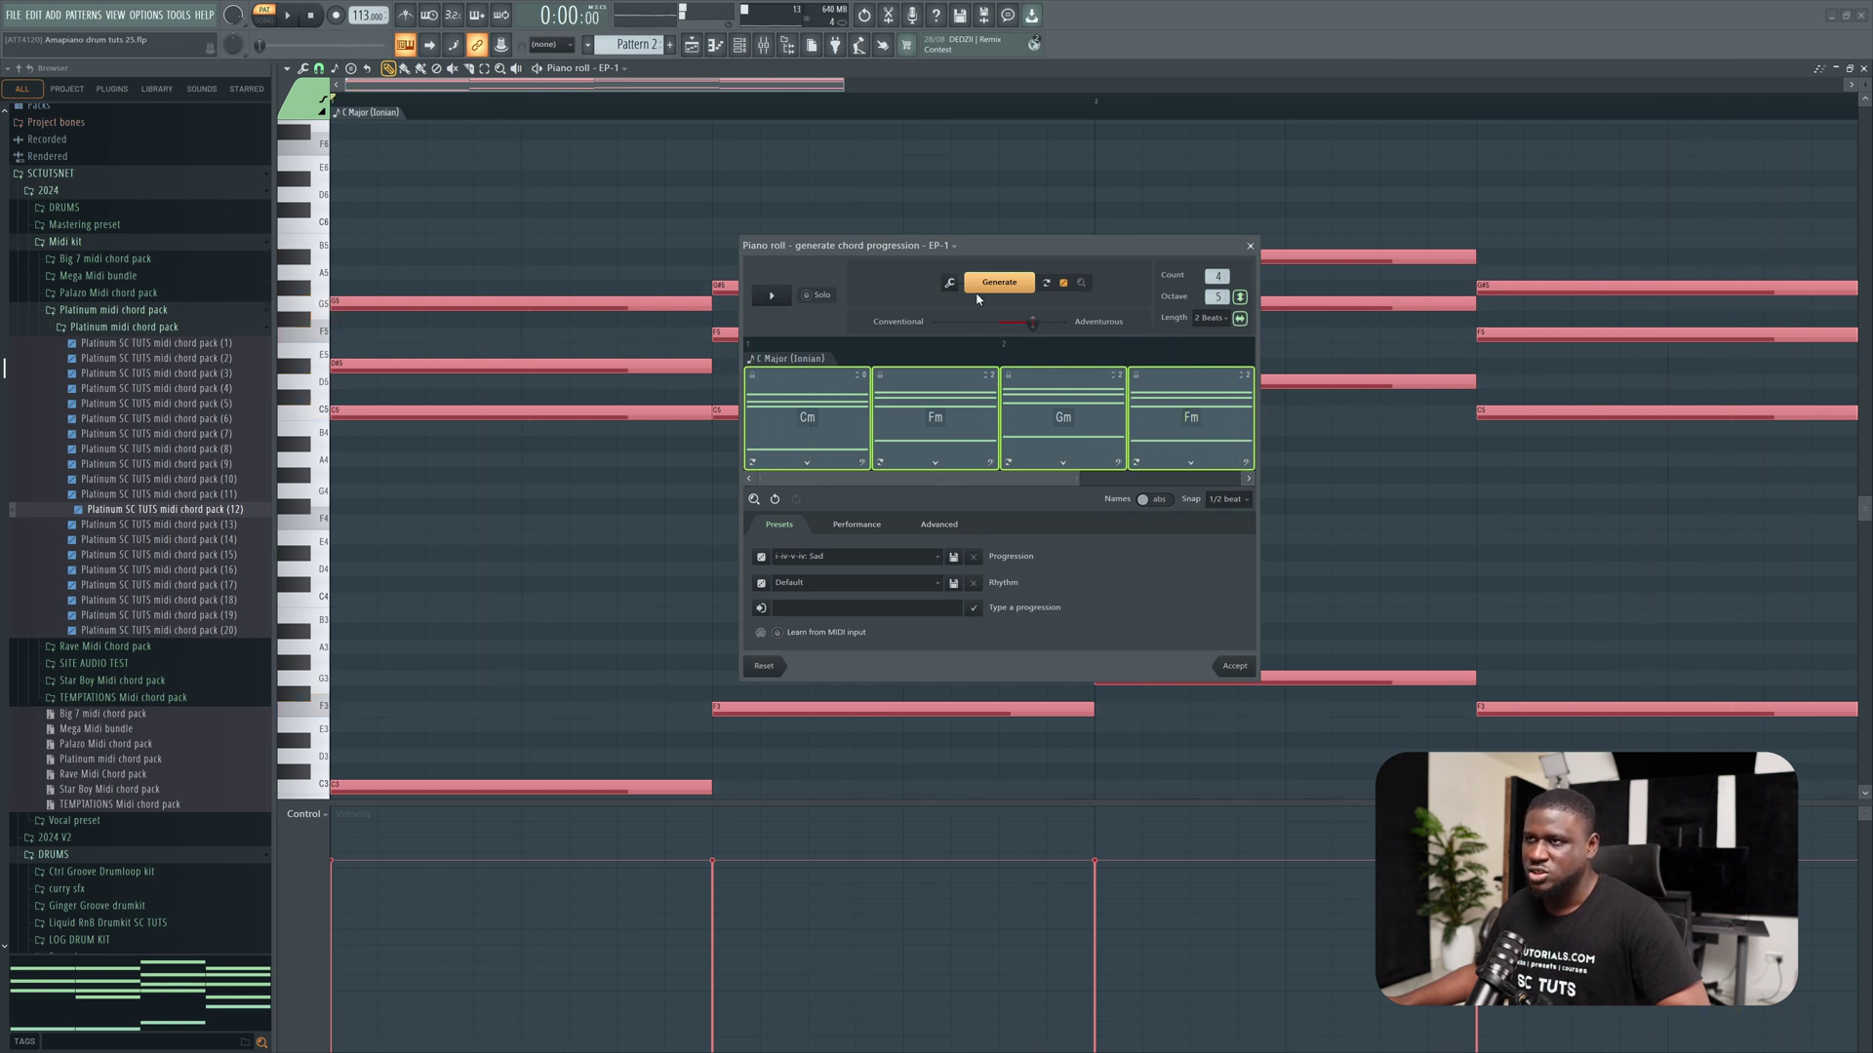
- Generate another random progression, then apply the minor Emotional progression preset and audition it
left_click(977, 292)
left_click(888, 559)
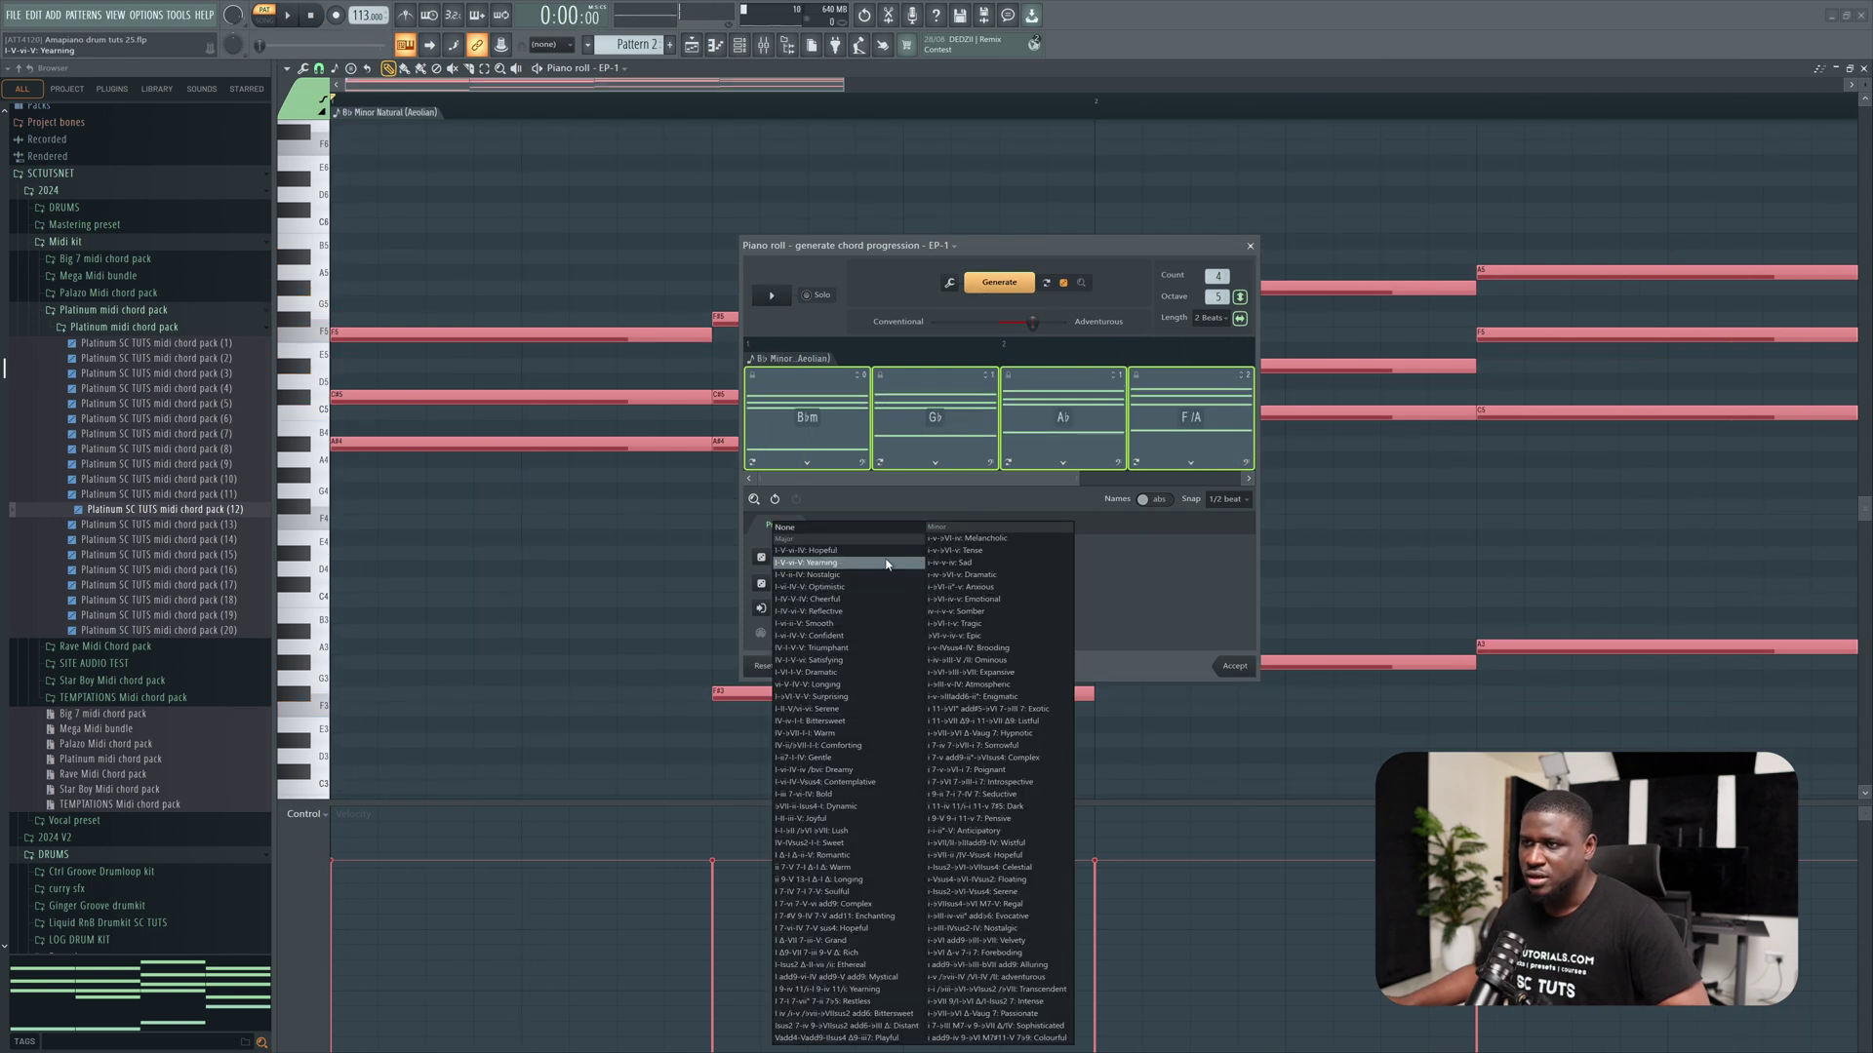
left_click(969, 598)
key("space")
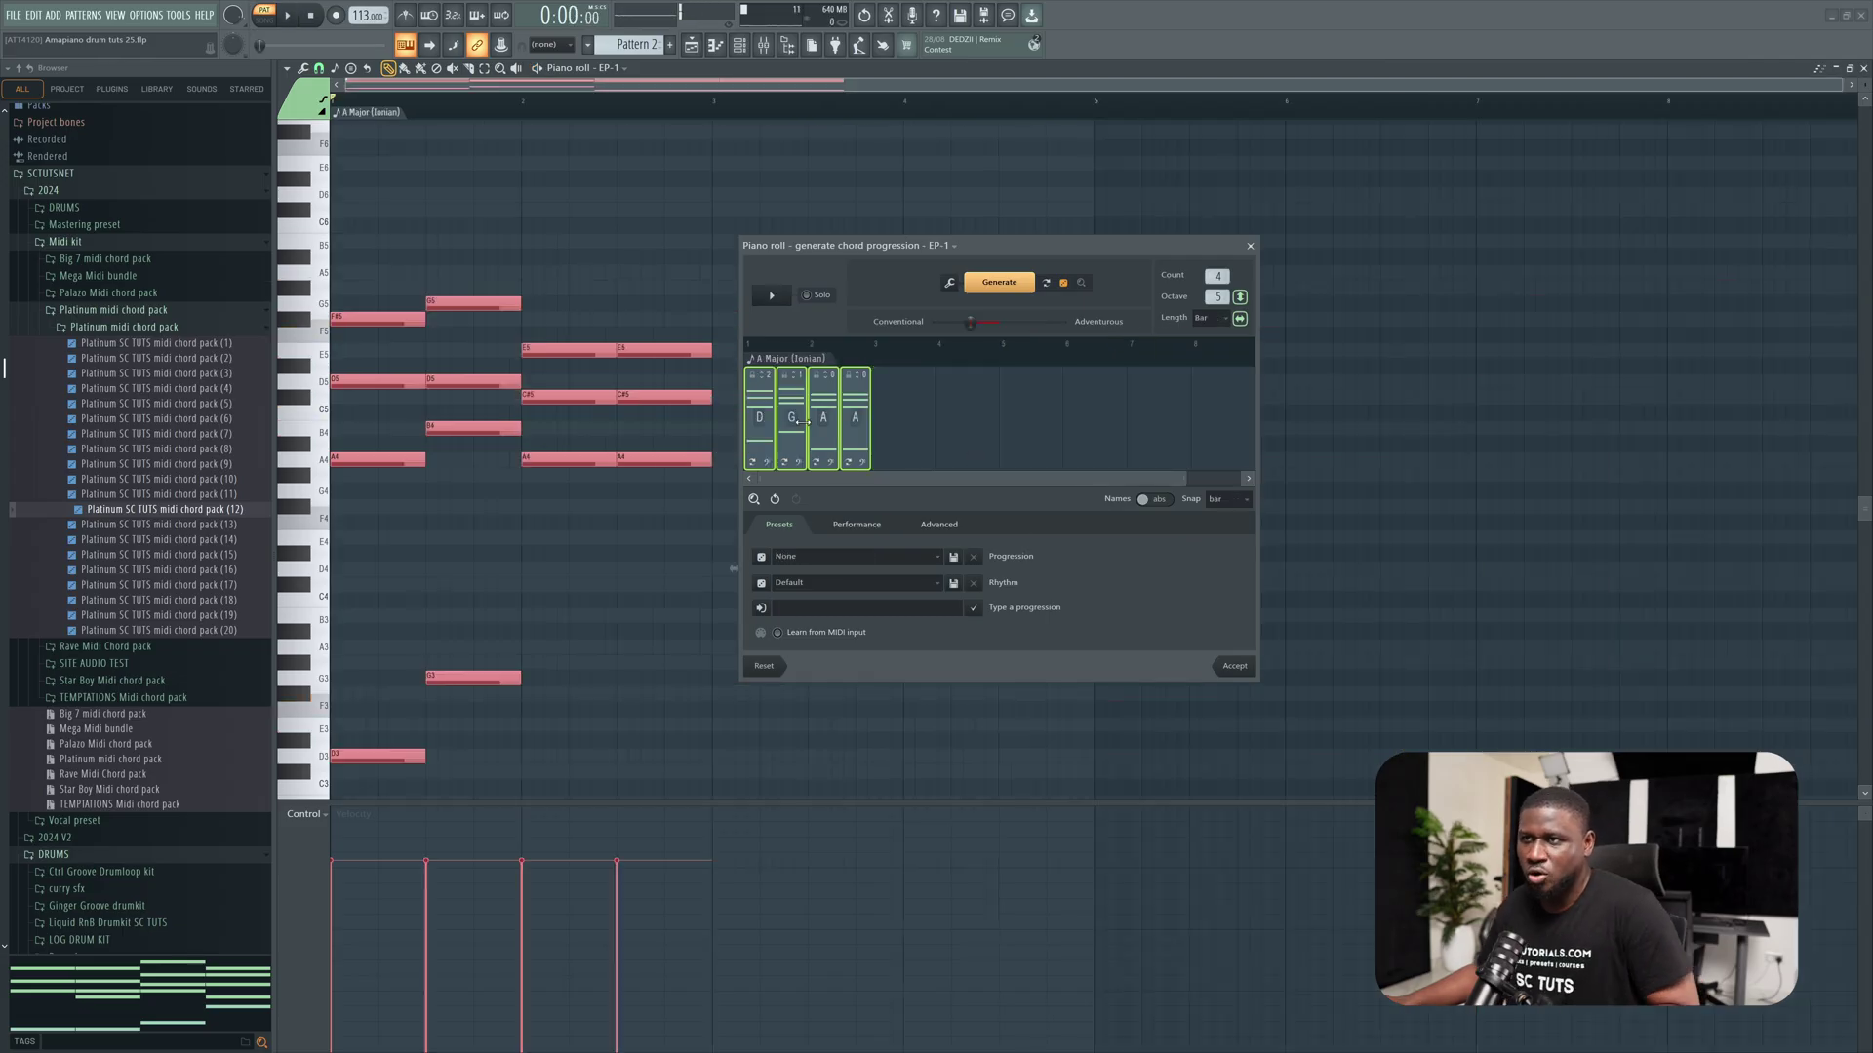
- Regenerate the fourth chord until it becomes Bm, playing the progression to judge each version
left_click(935, 434)
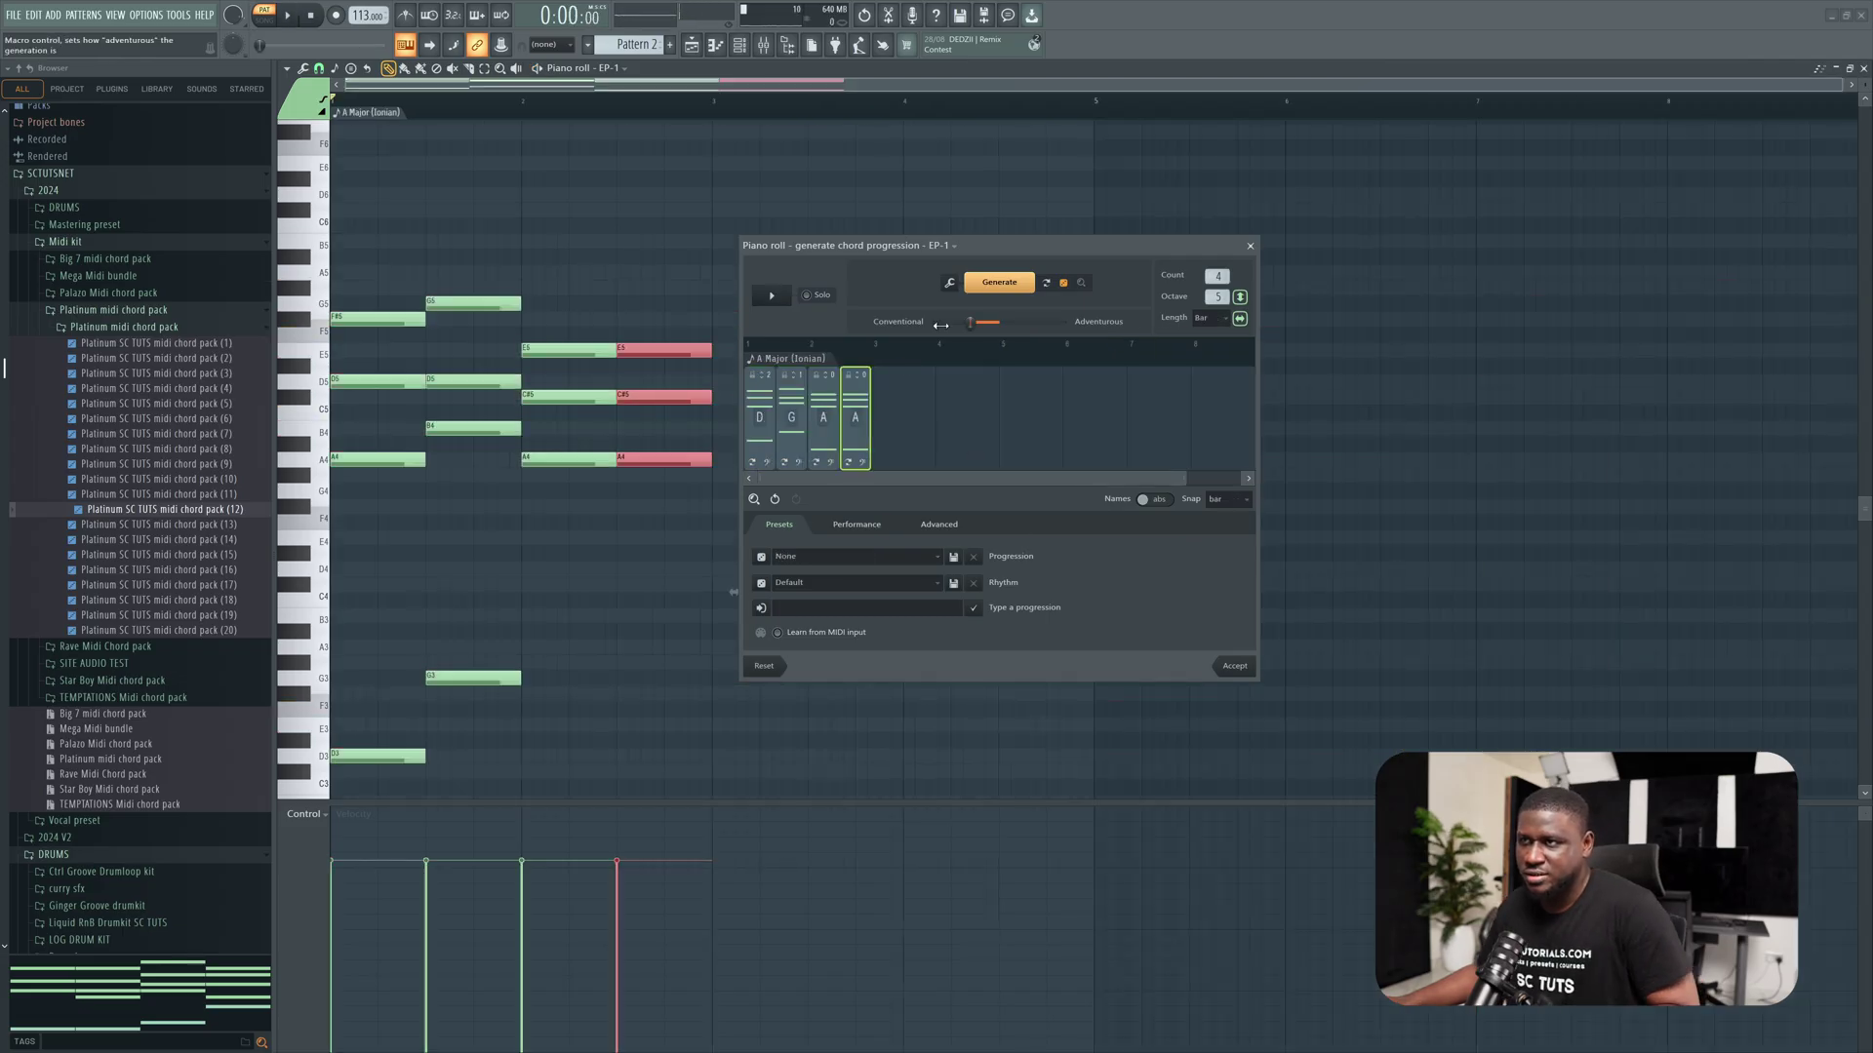
left_click(866, 462)
key("space")
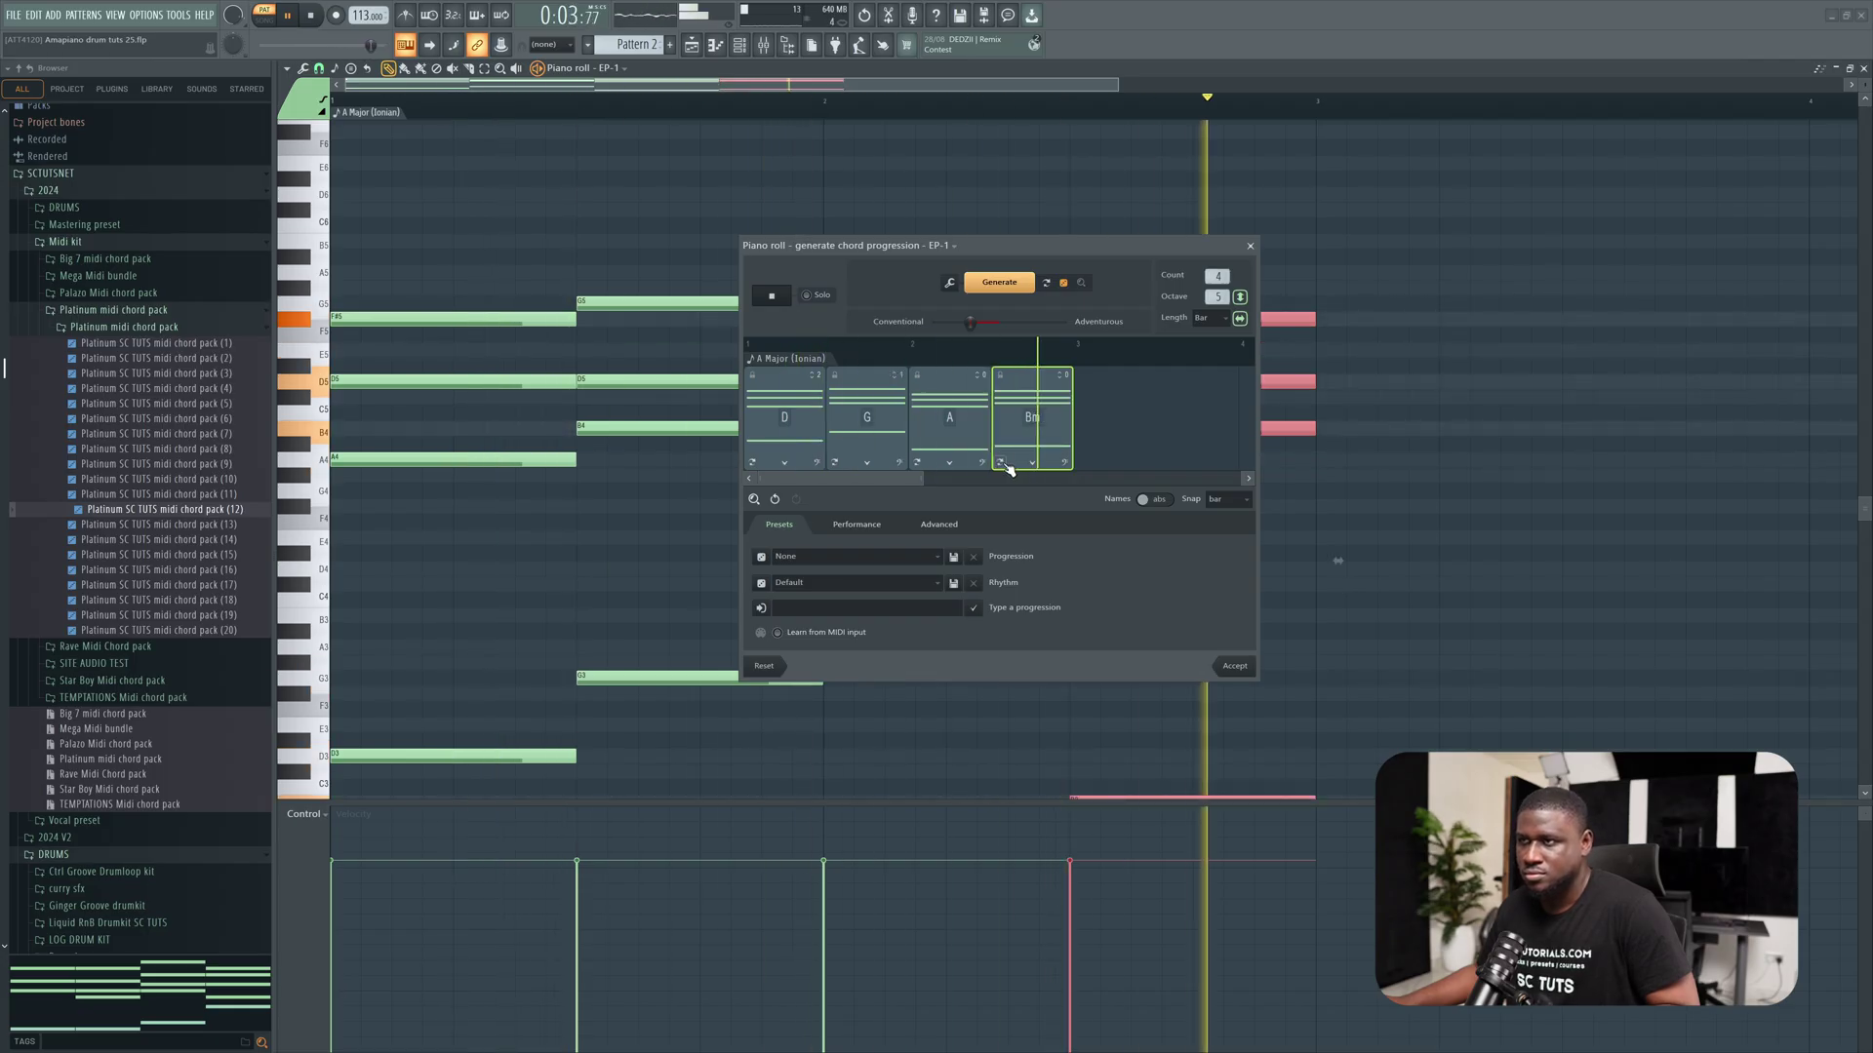
left_click(1005, 465)
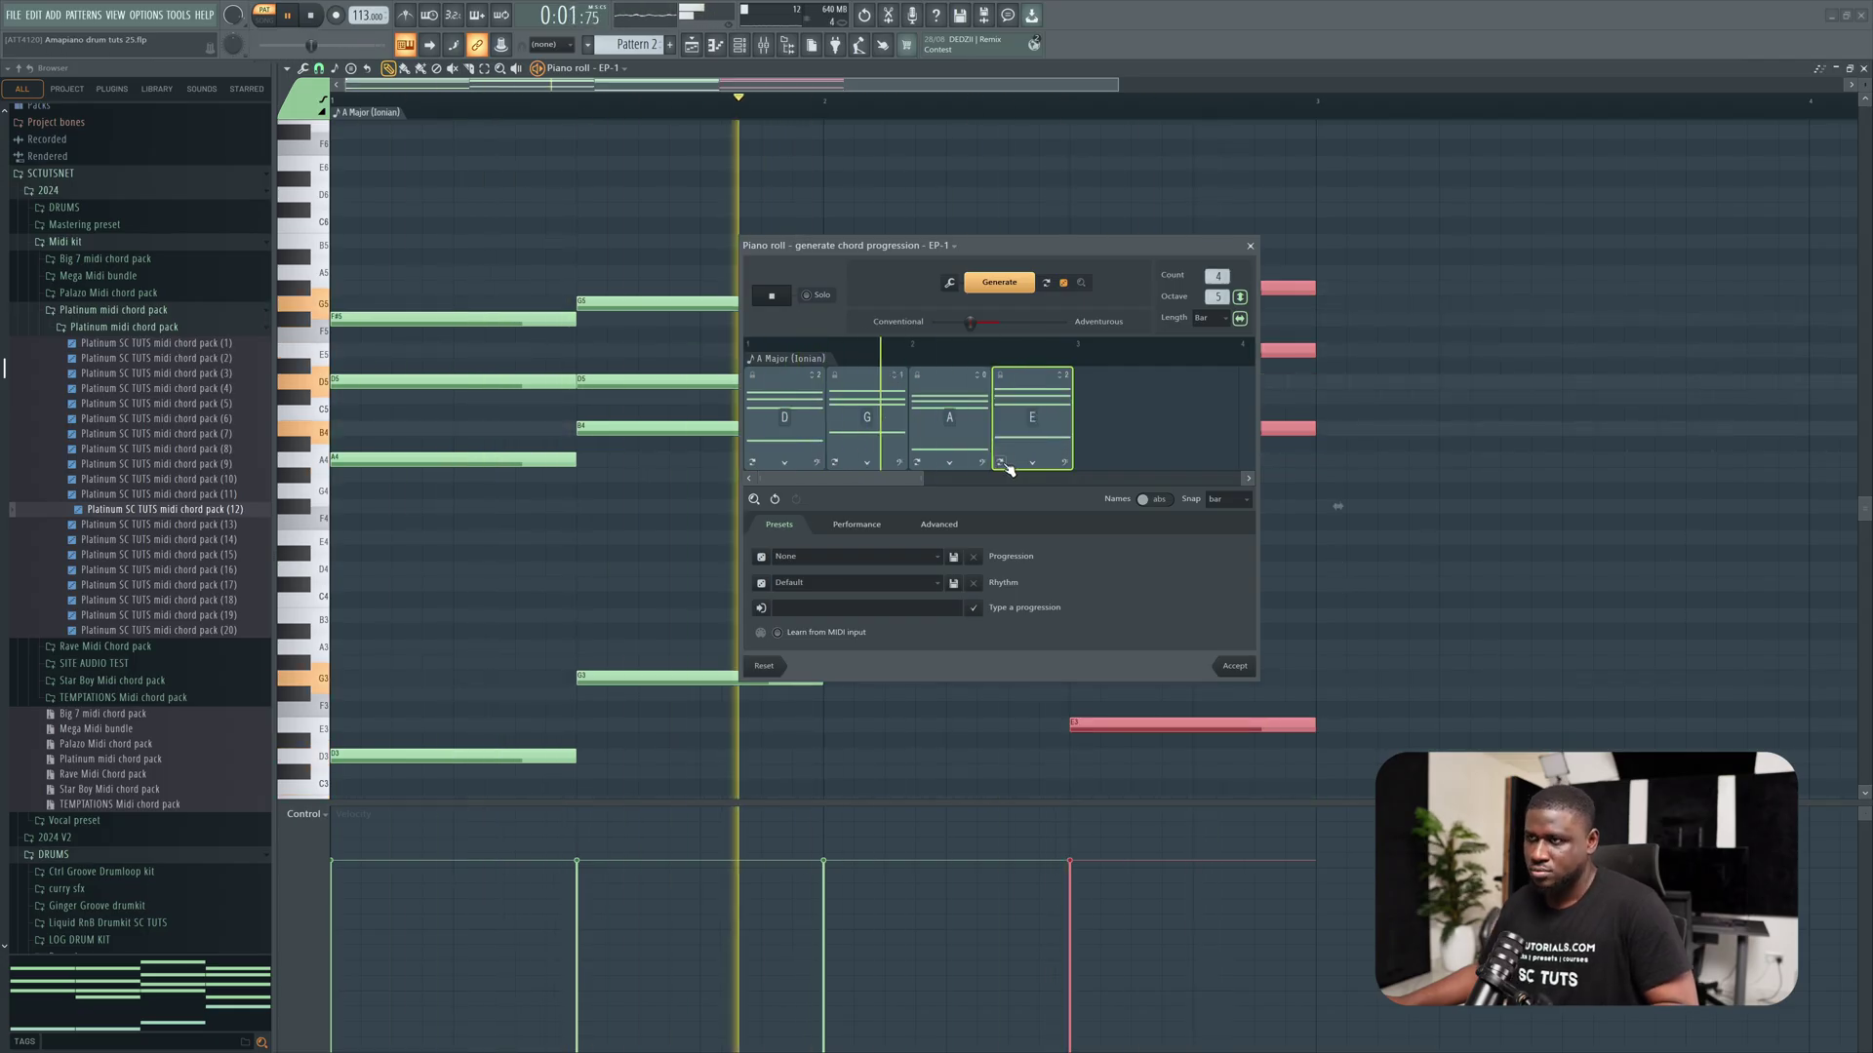
key("space")
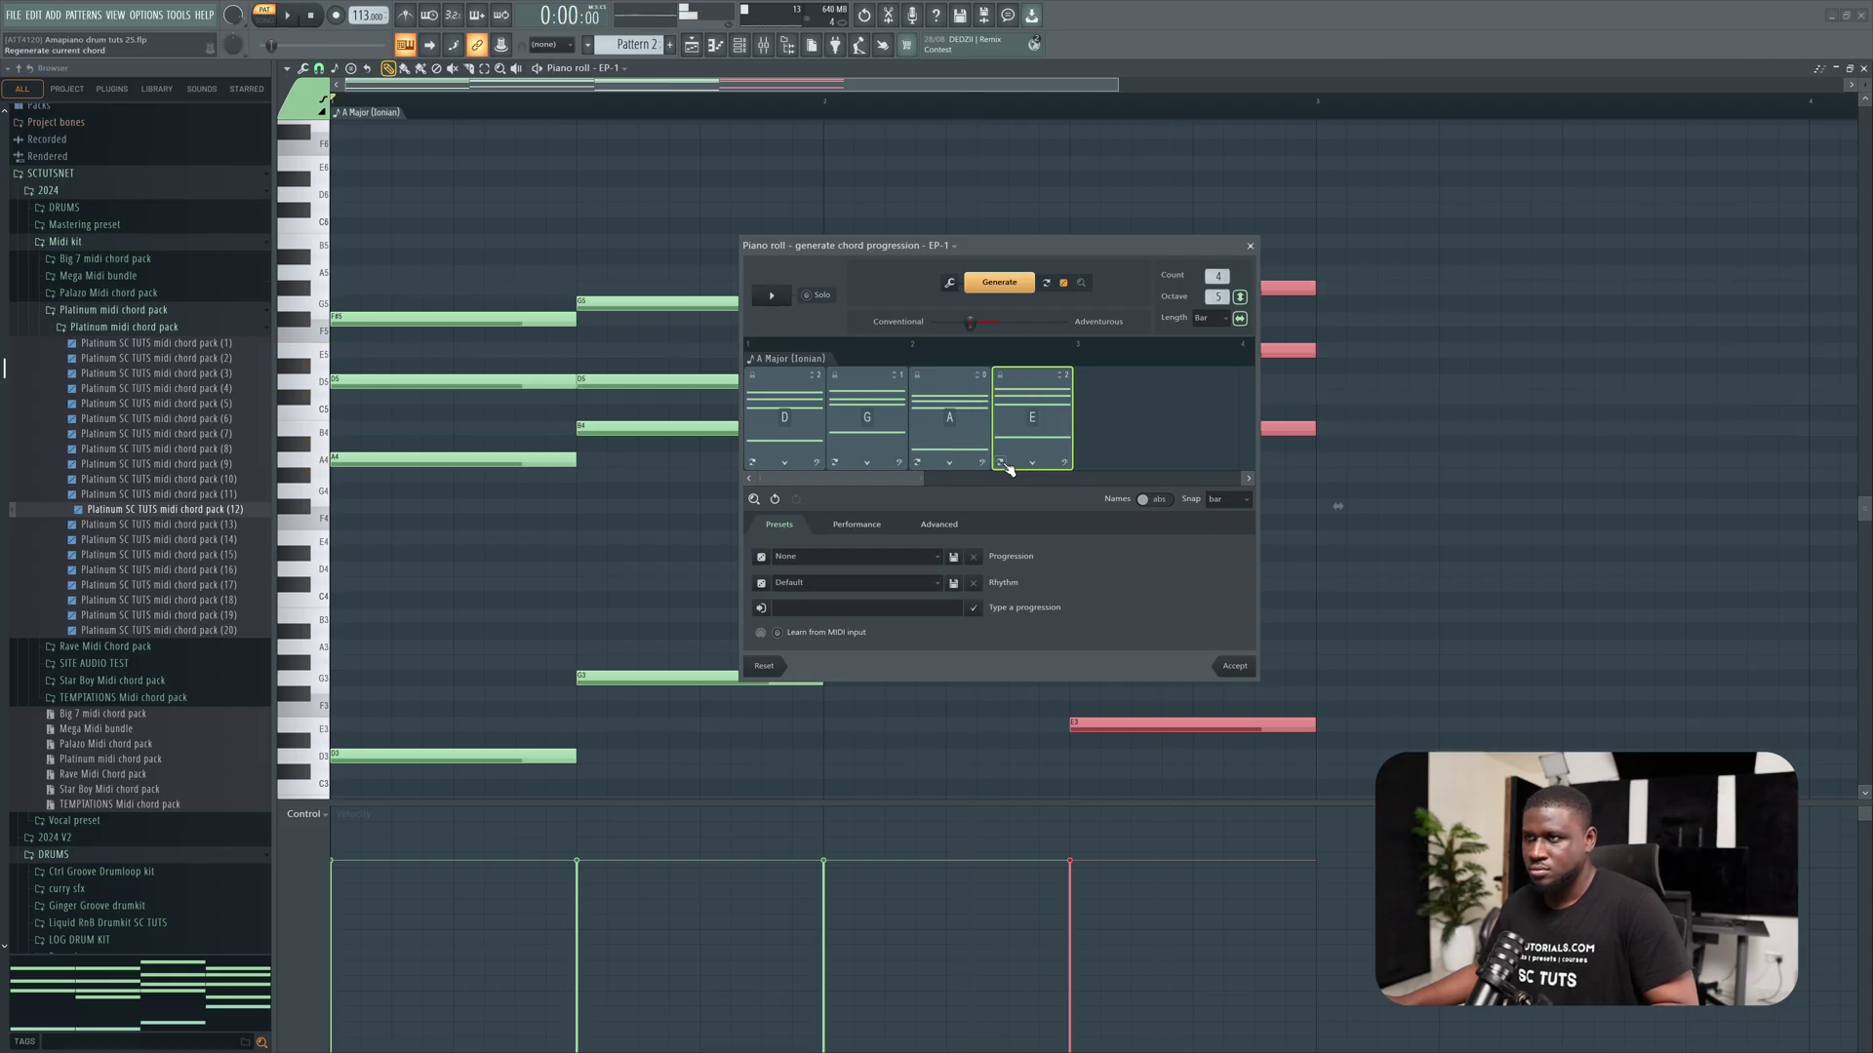
left_click(1005, 466)
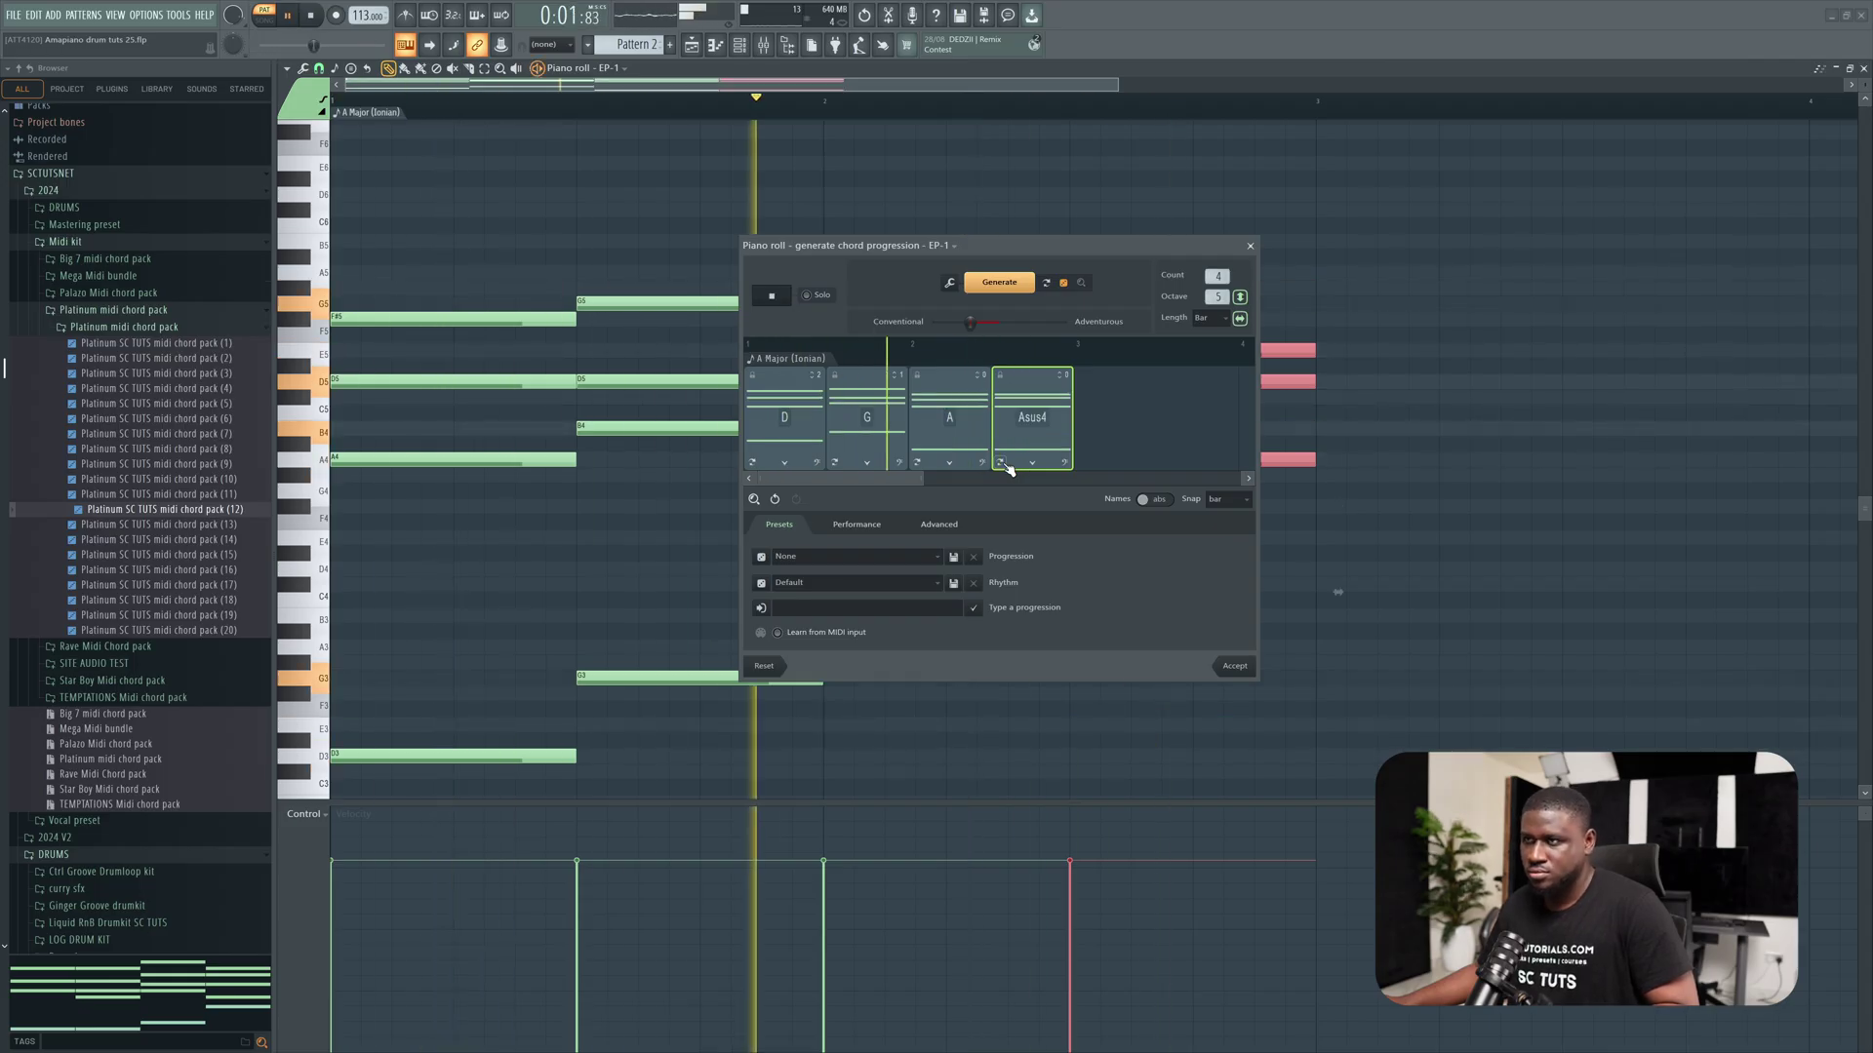
left_click(1006, 465)
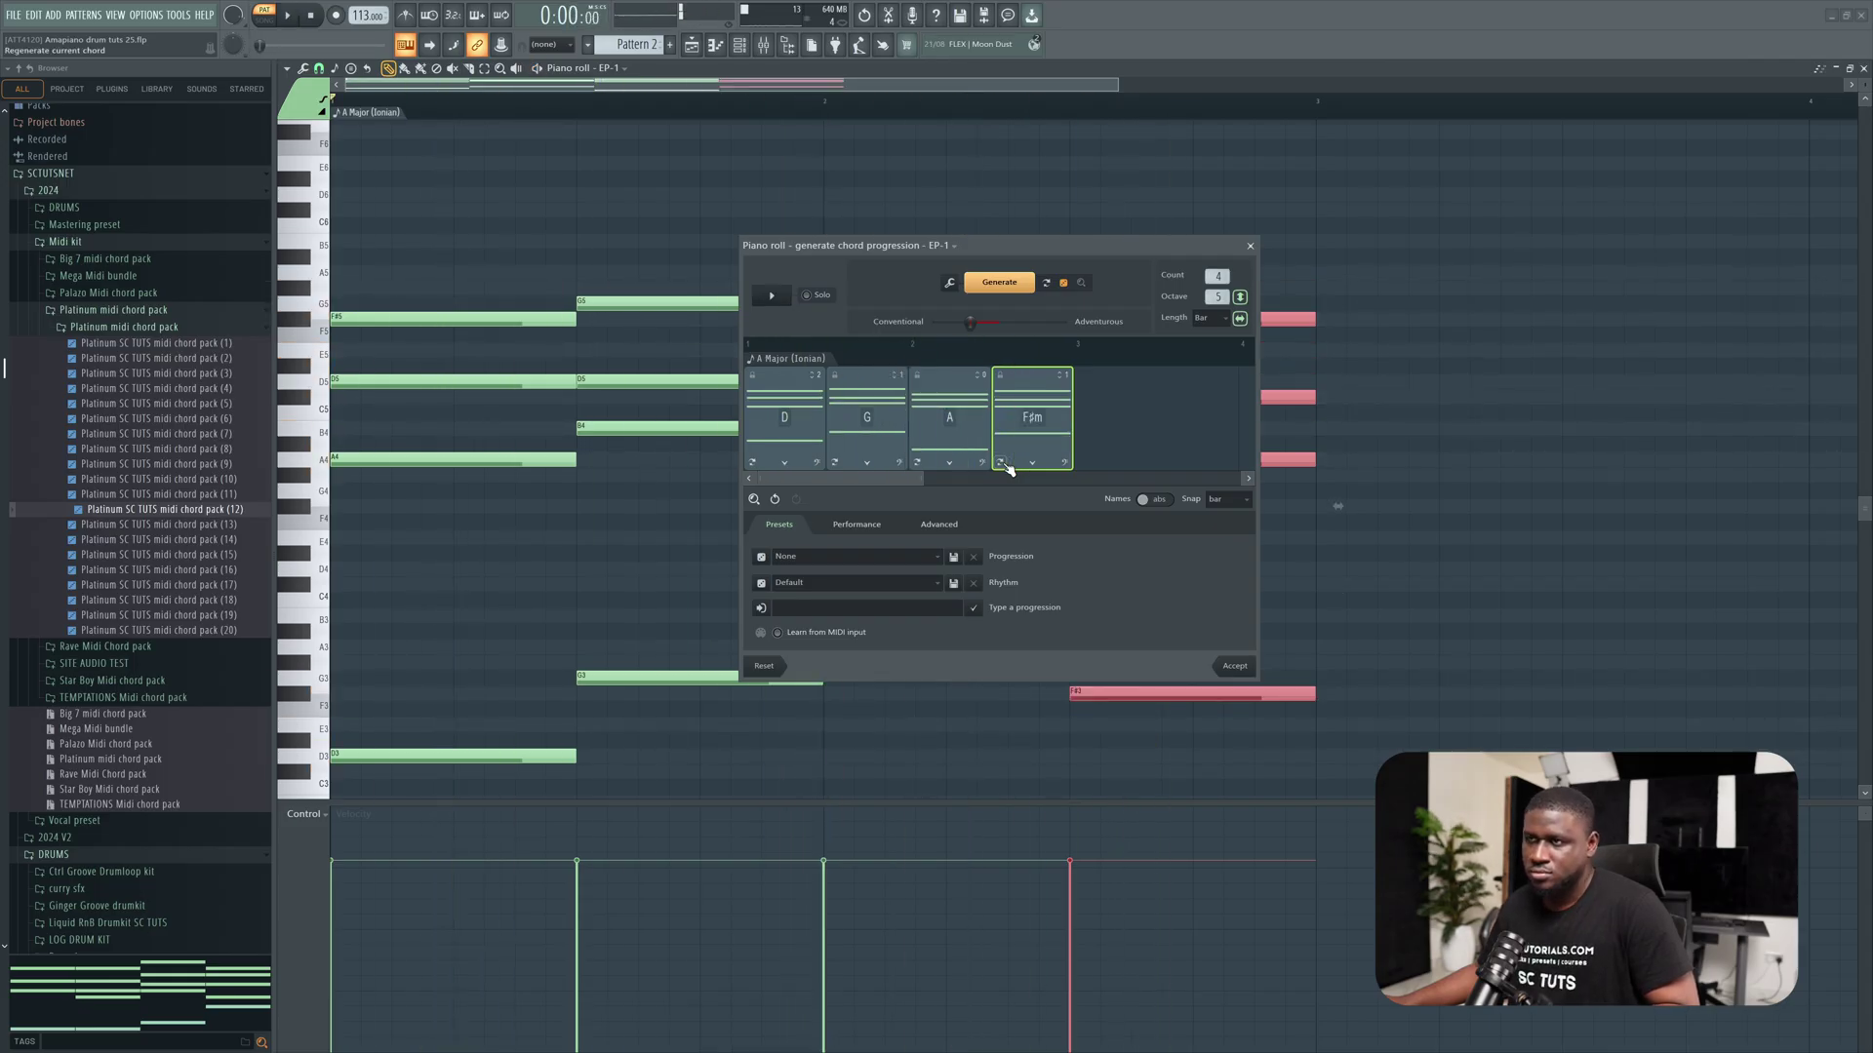
key("space")
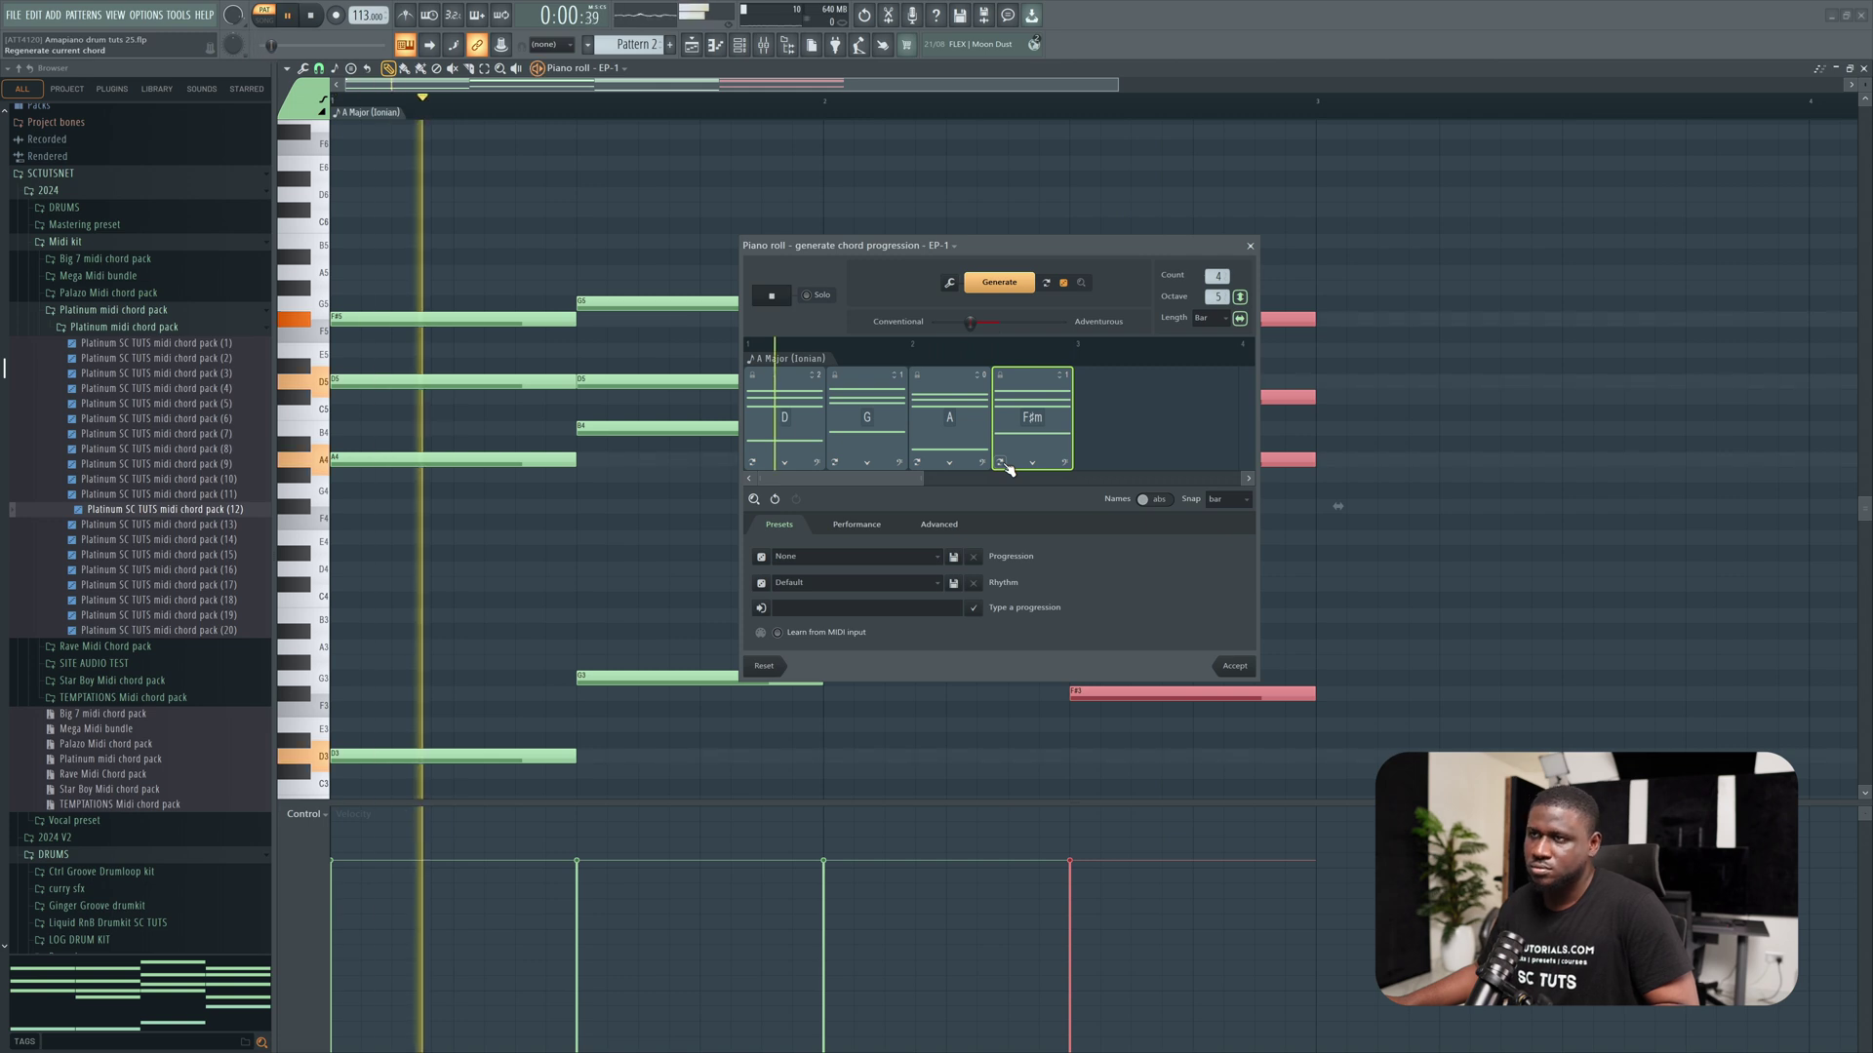
left_click(1006, 466)
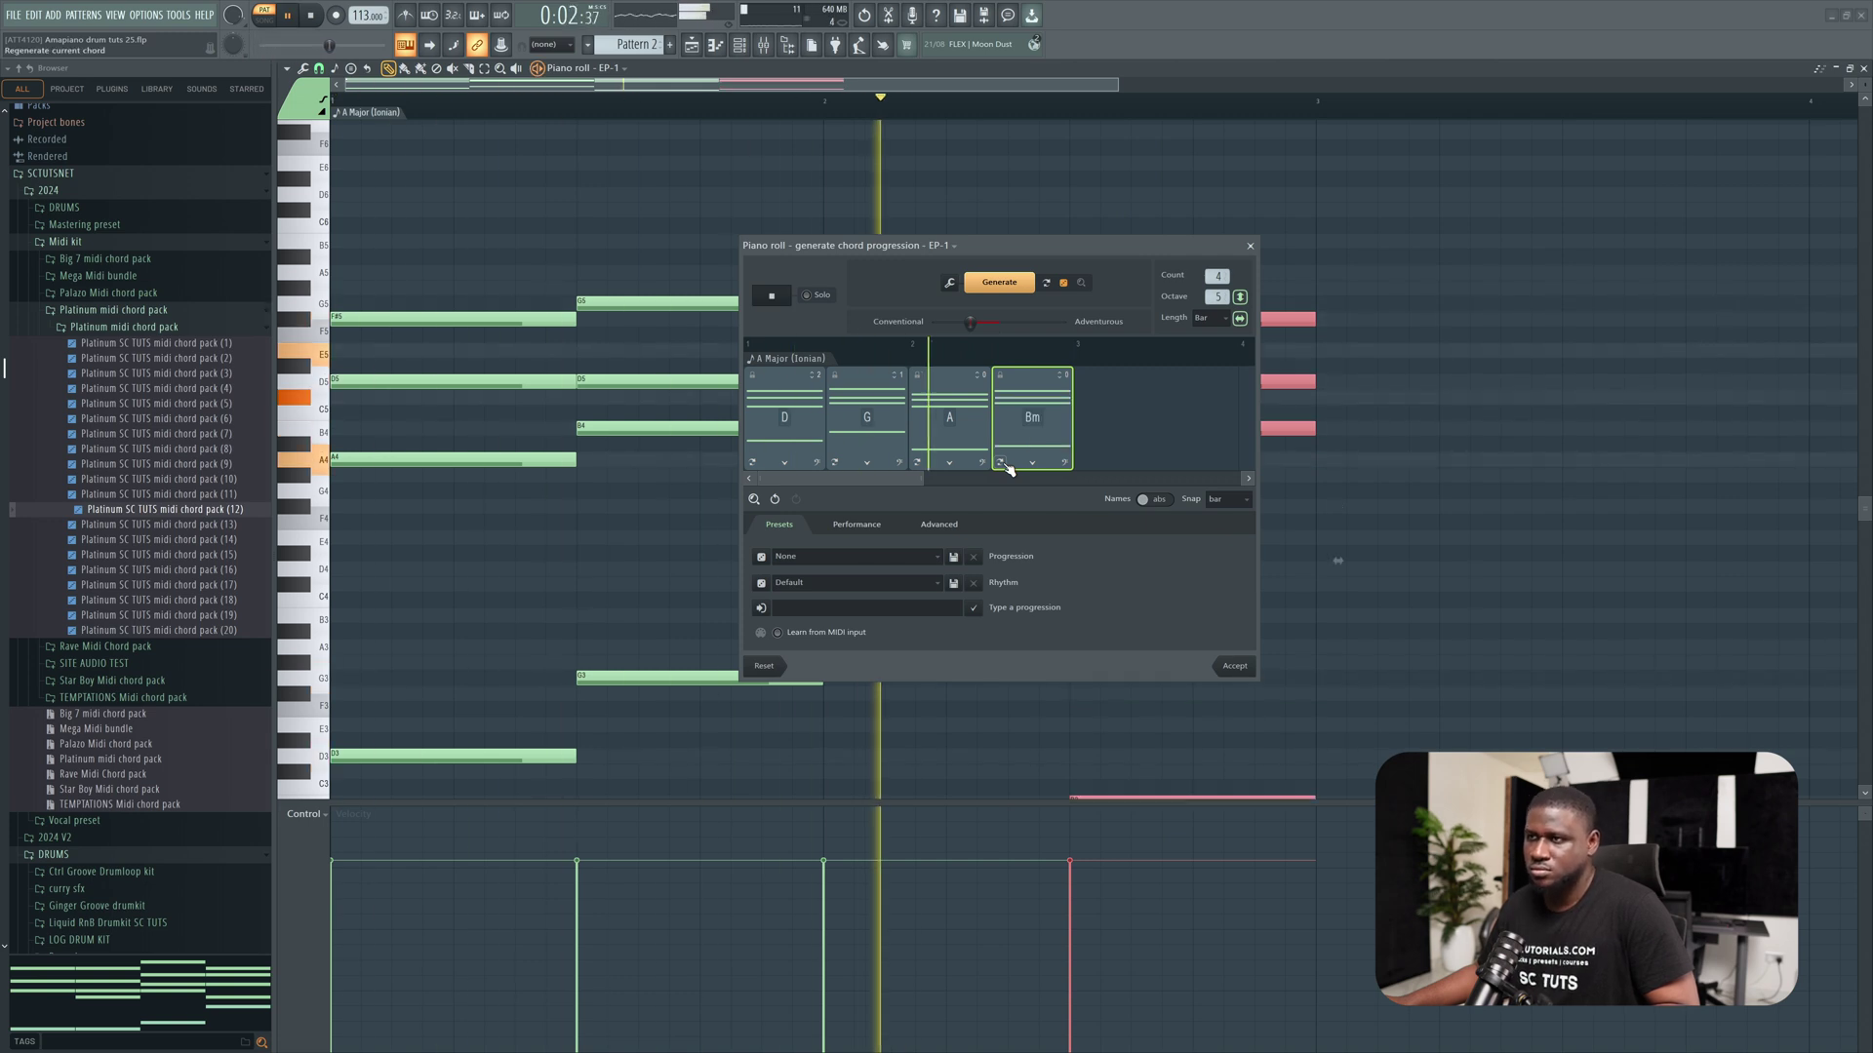
key("space")
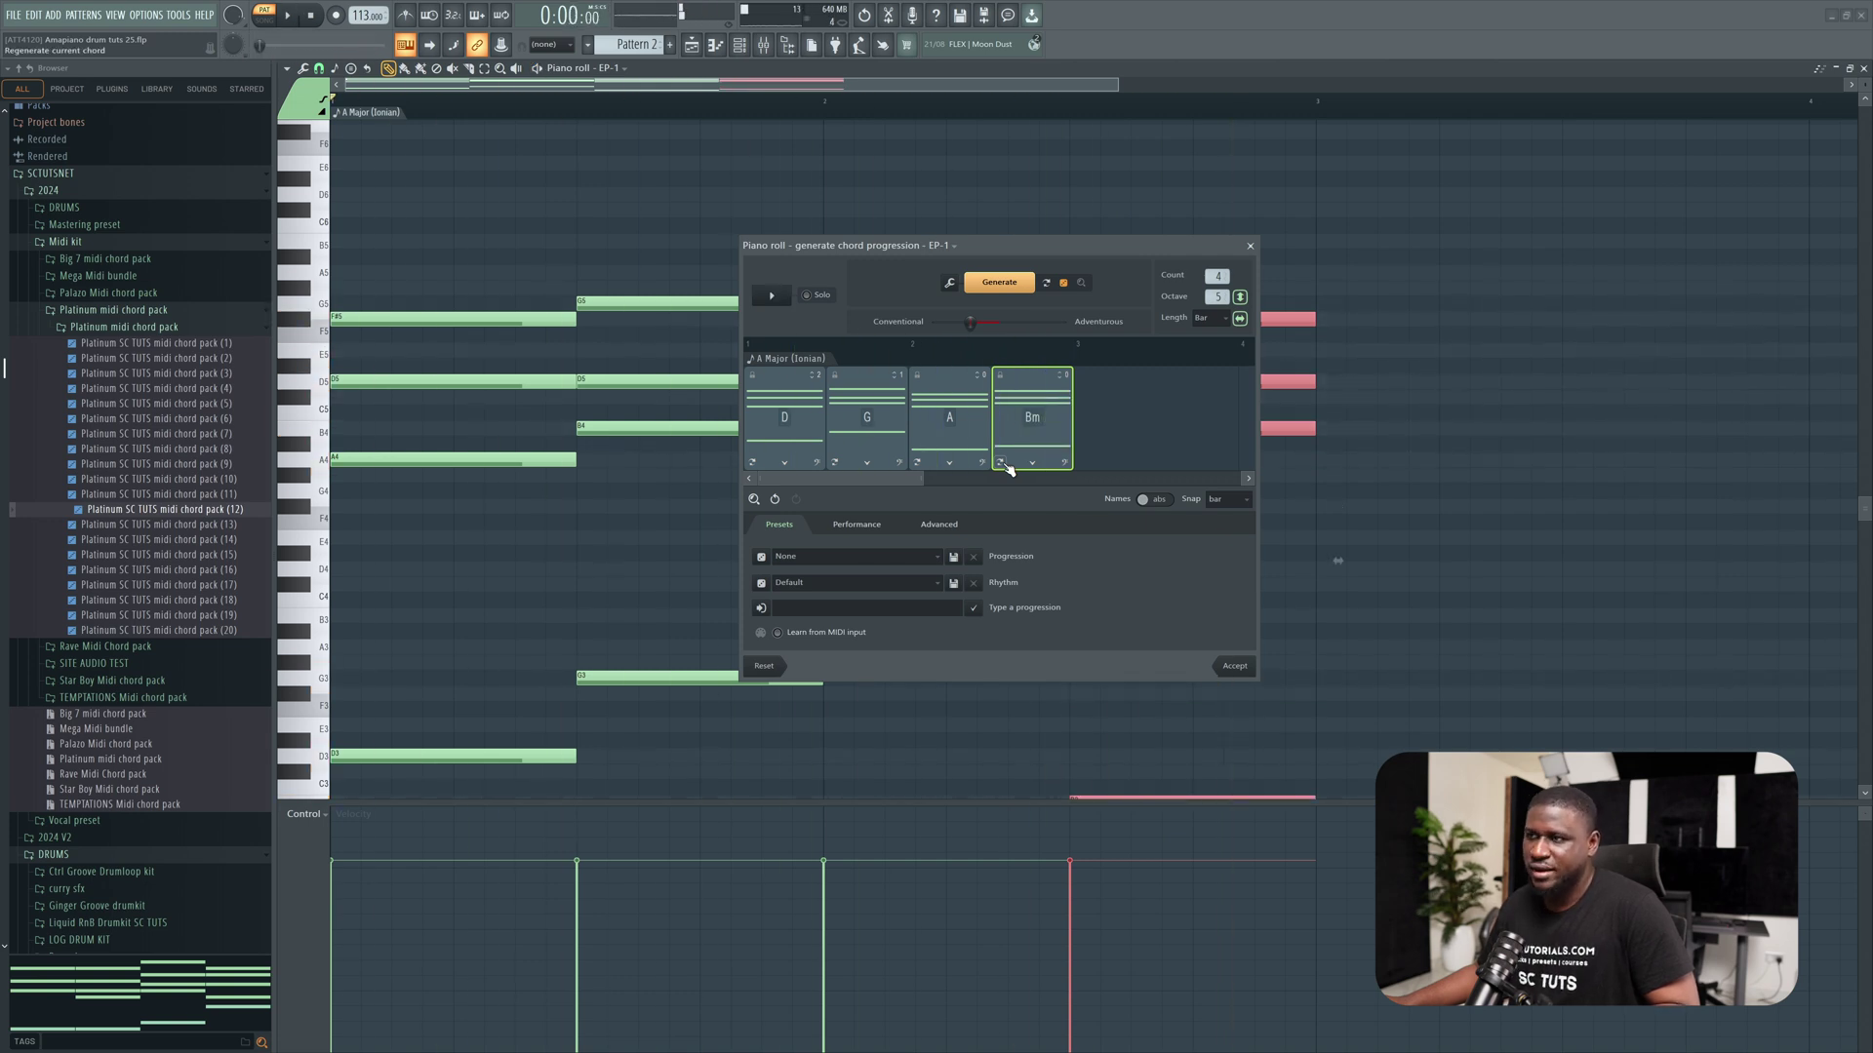
- Accept the generated D, G, A, Bm progression and play it in the piano roll, checking the bass notes
left_click(1231, 666)
key("space")
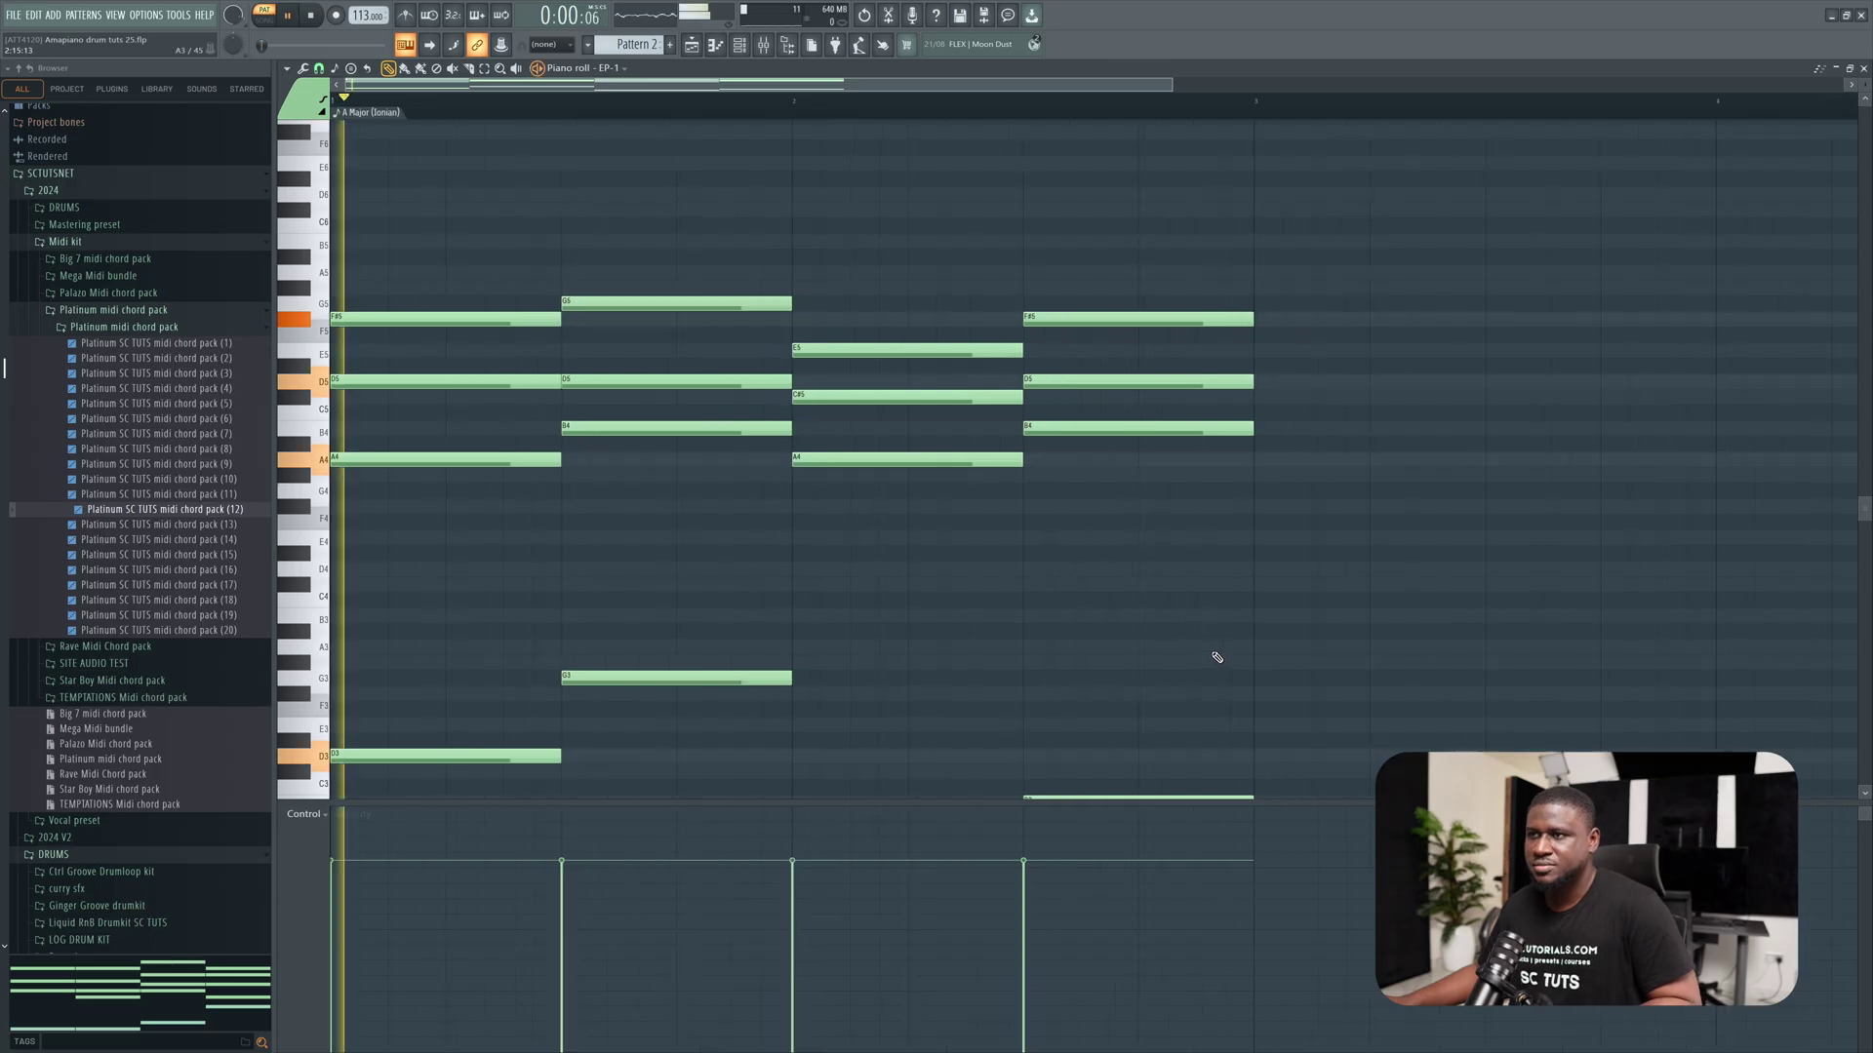
scroll(1210, 654, "down", 2)
scroll(975, 565, "down", 2)
key("space")
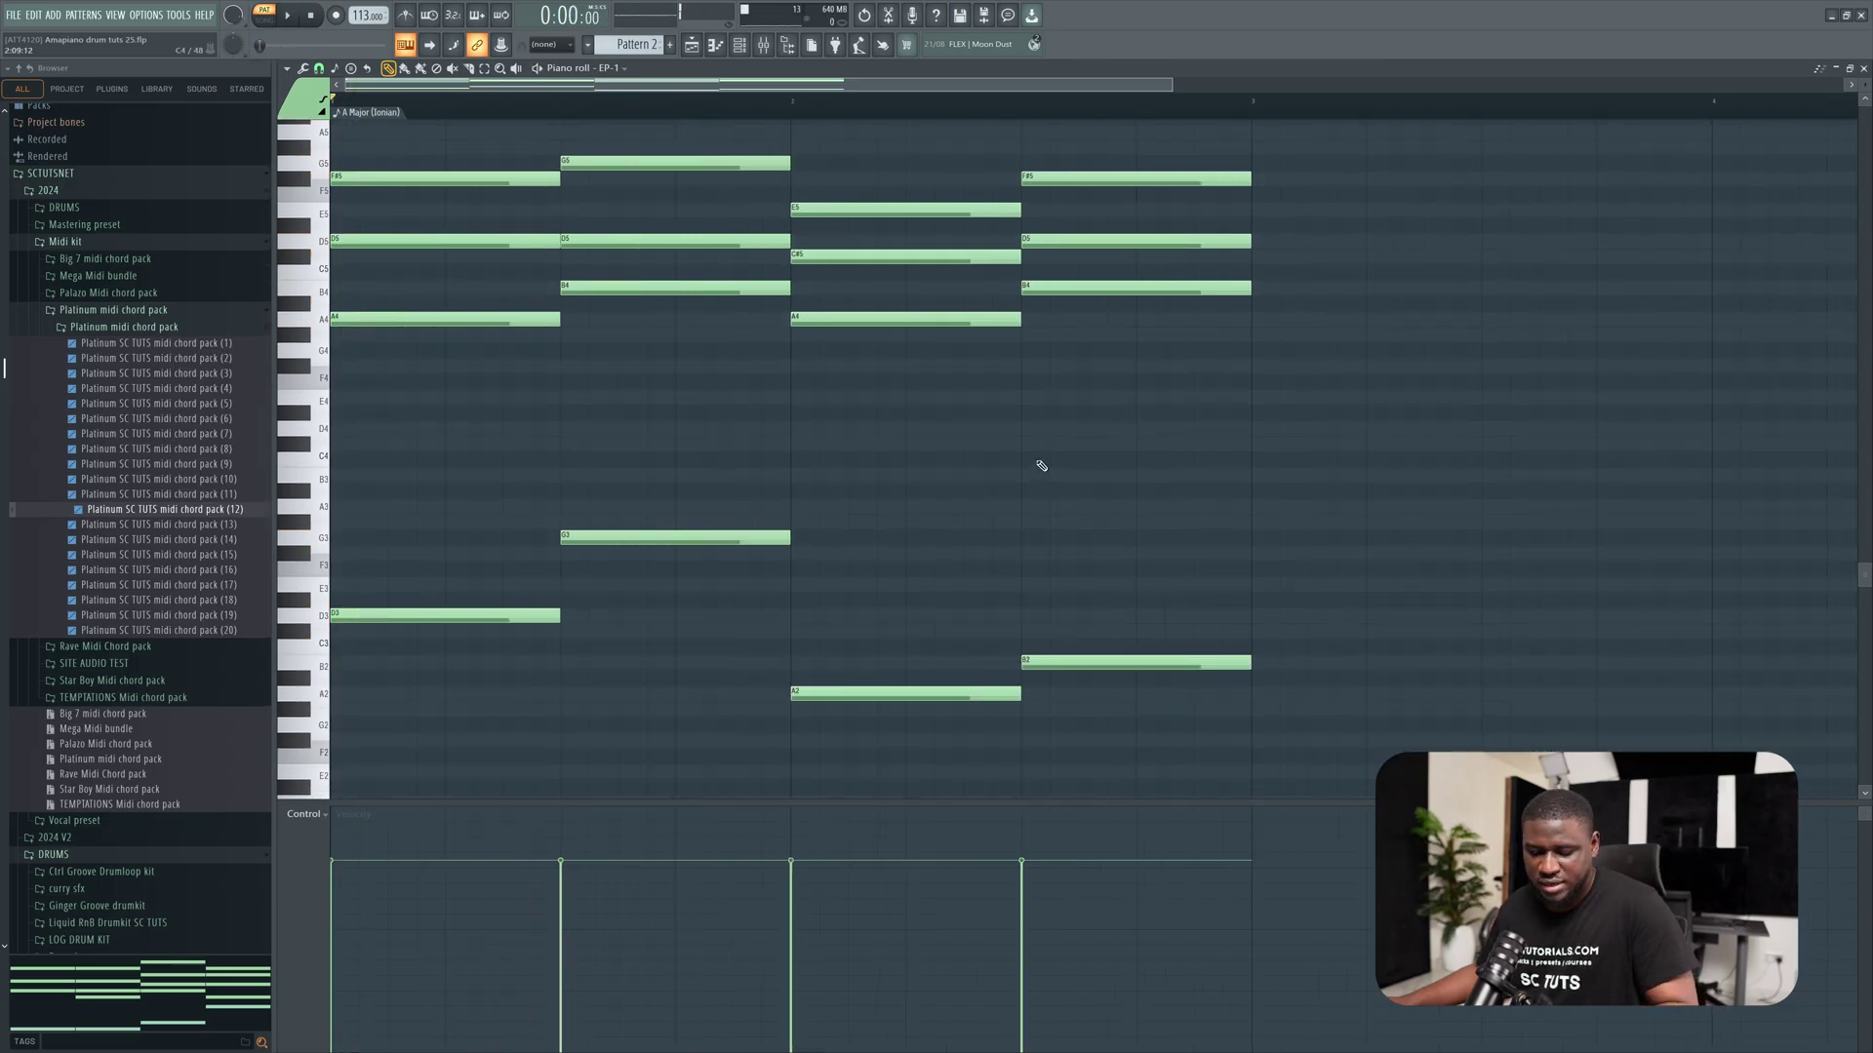
- Lower the velocity of all notes with the Multiply control of level scaling during playback, and accept the change
key("alt+x")
key("space")
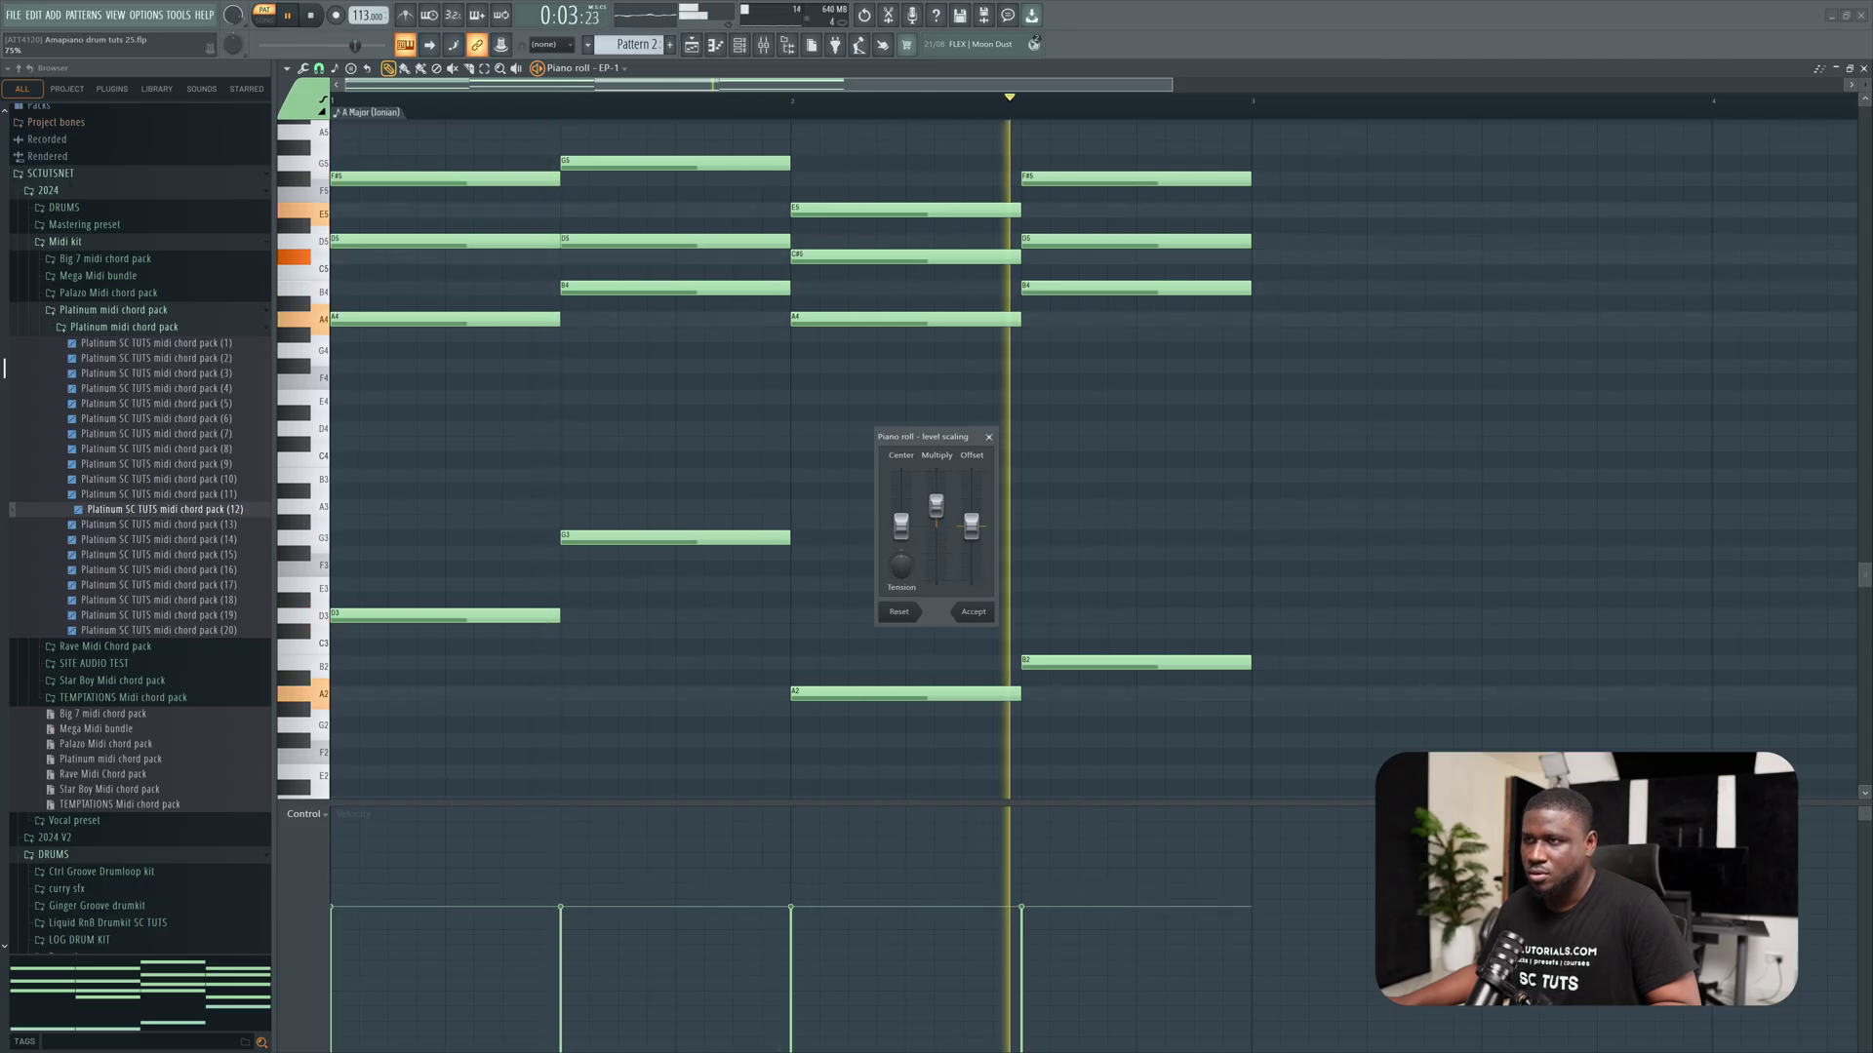
left_click(971, 612)
key("space")
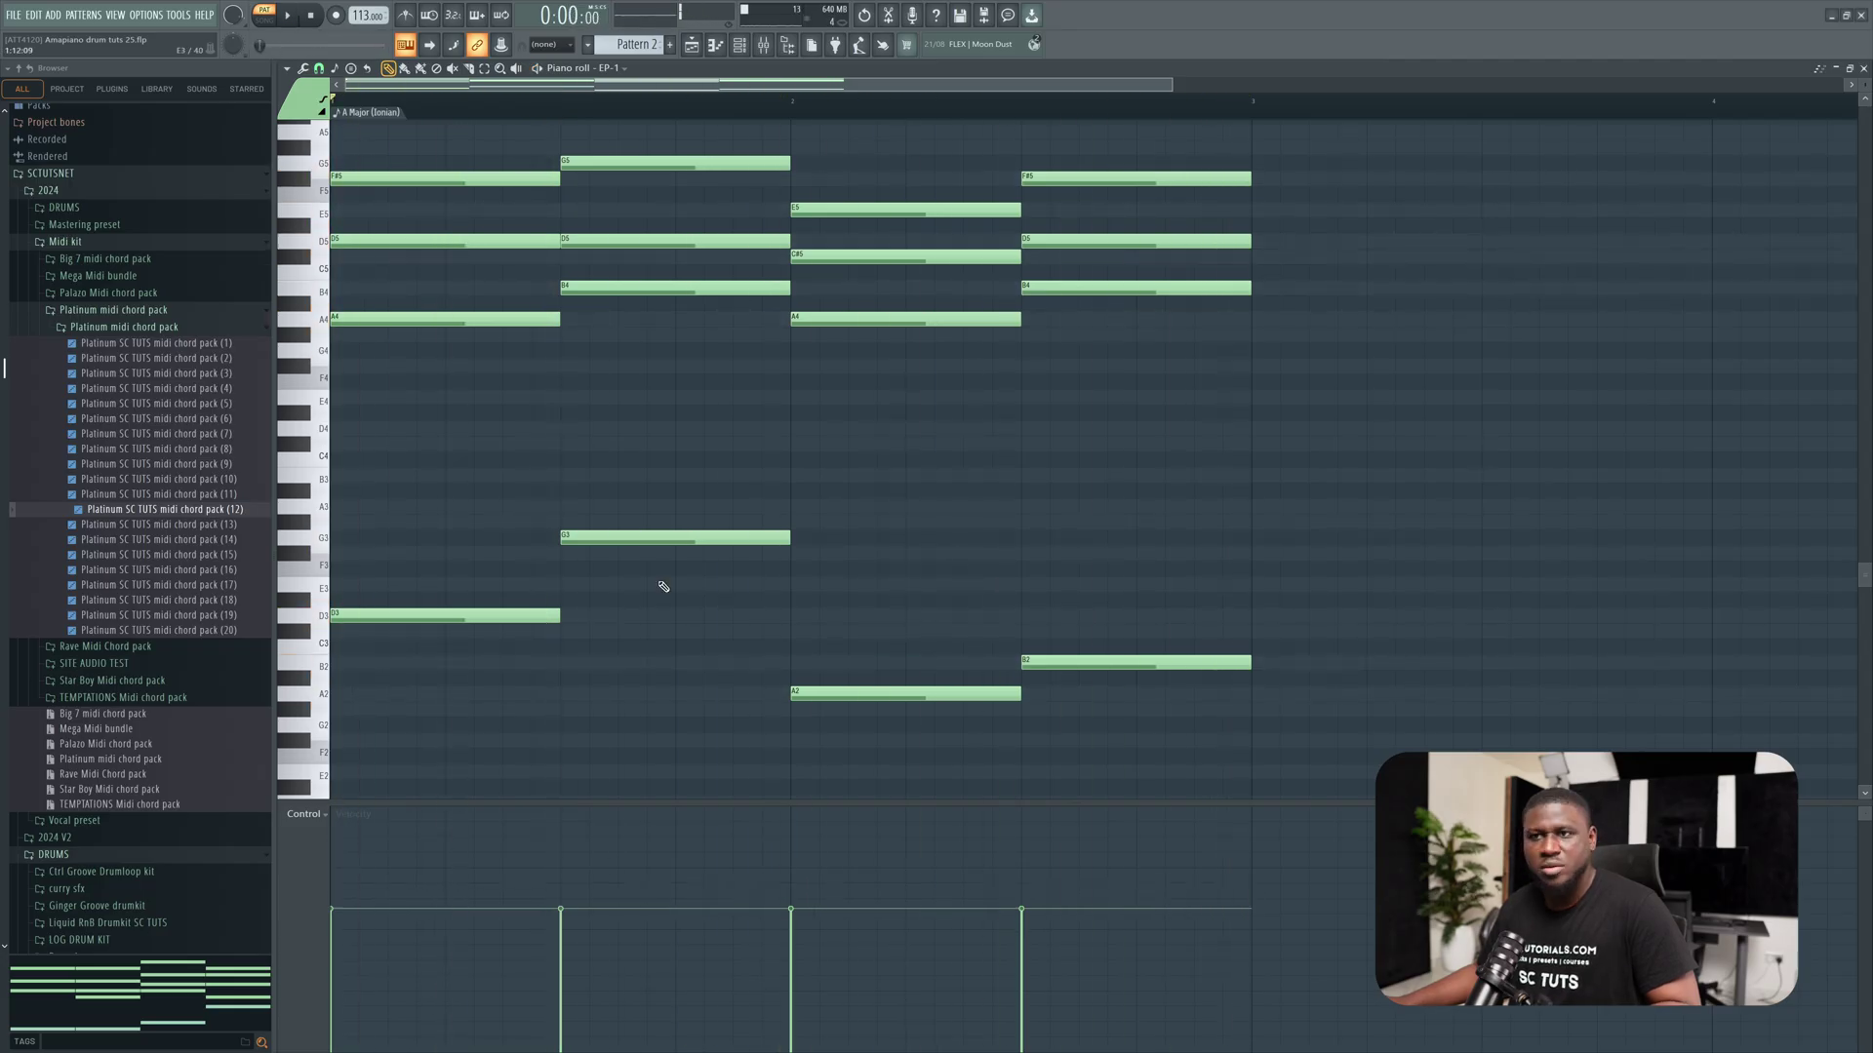
- In the playlist, delete the Pattern 2 clip at bar 5 of Track 3 and duplicate the first clip to bar 3
left_click(707, 44)
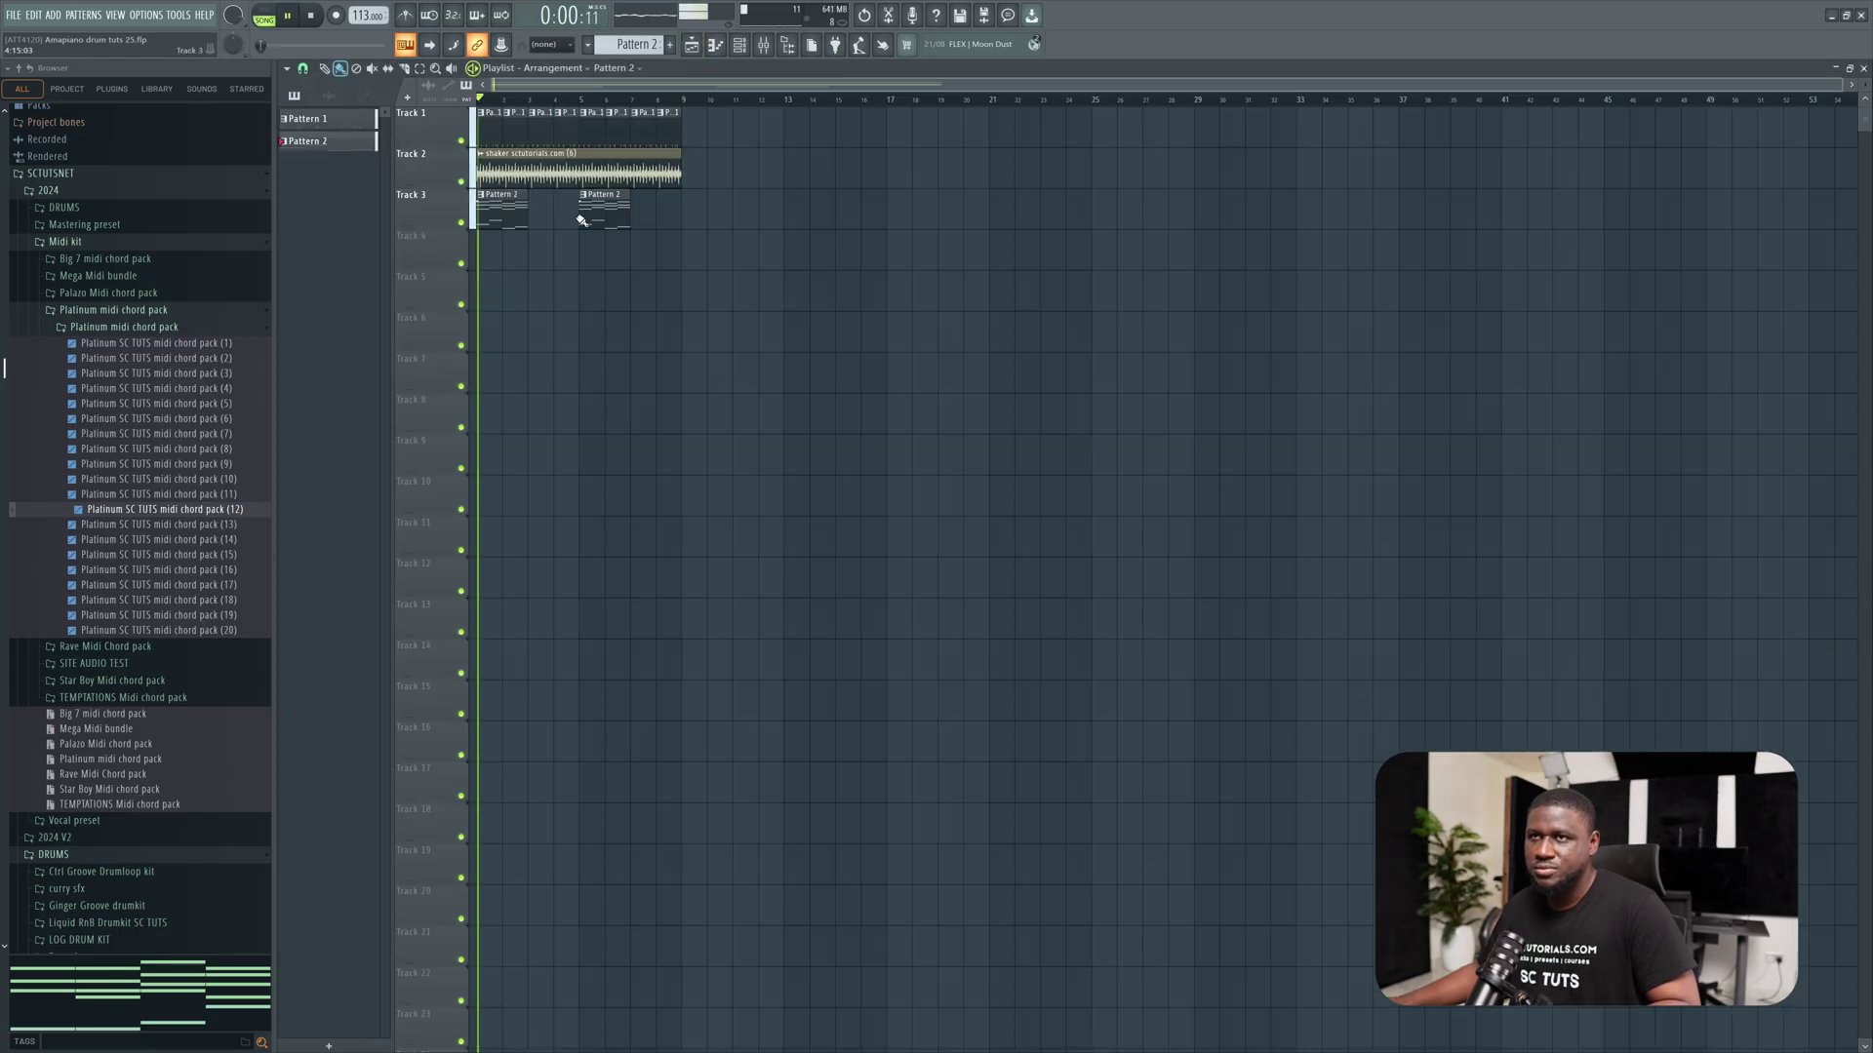
right_click(582, 215)
left_click(482, 212)
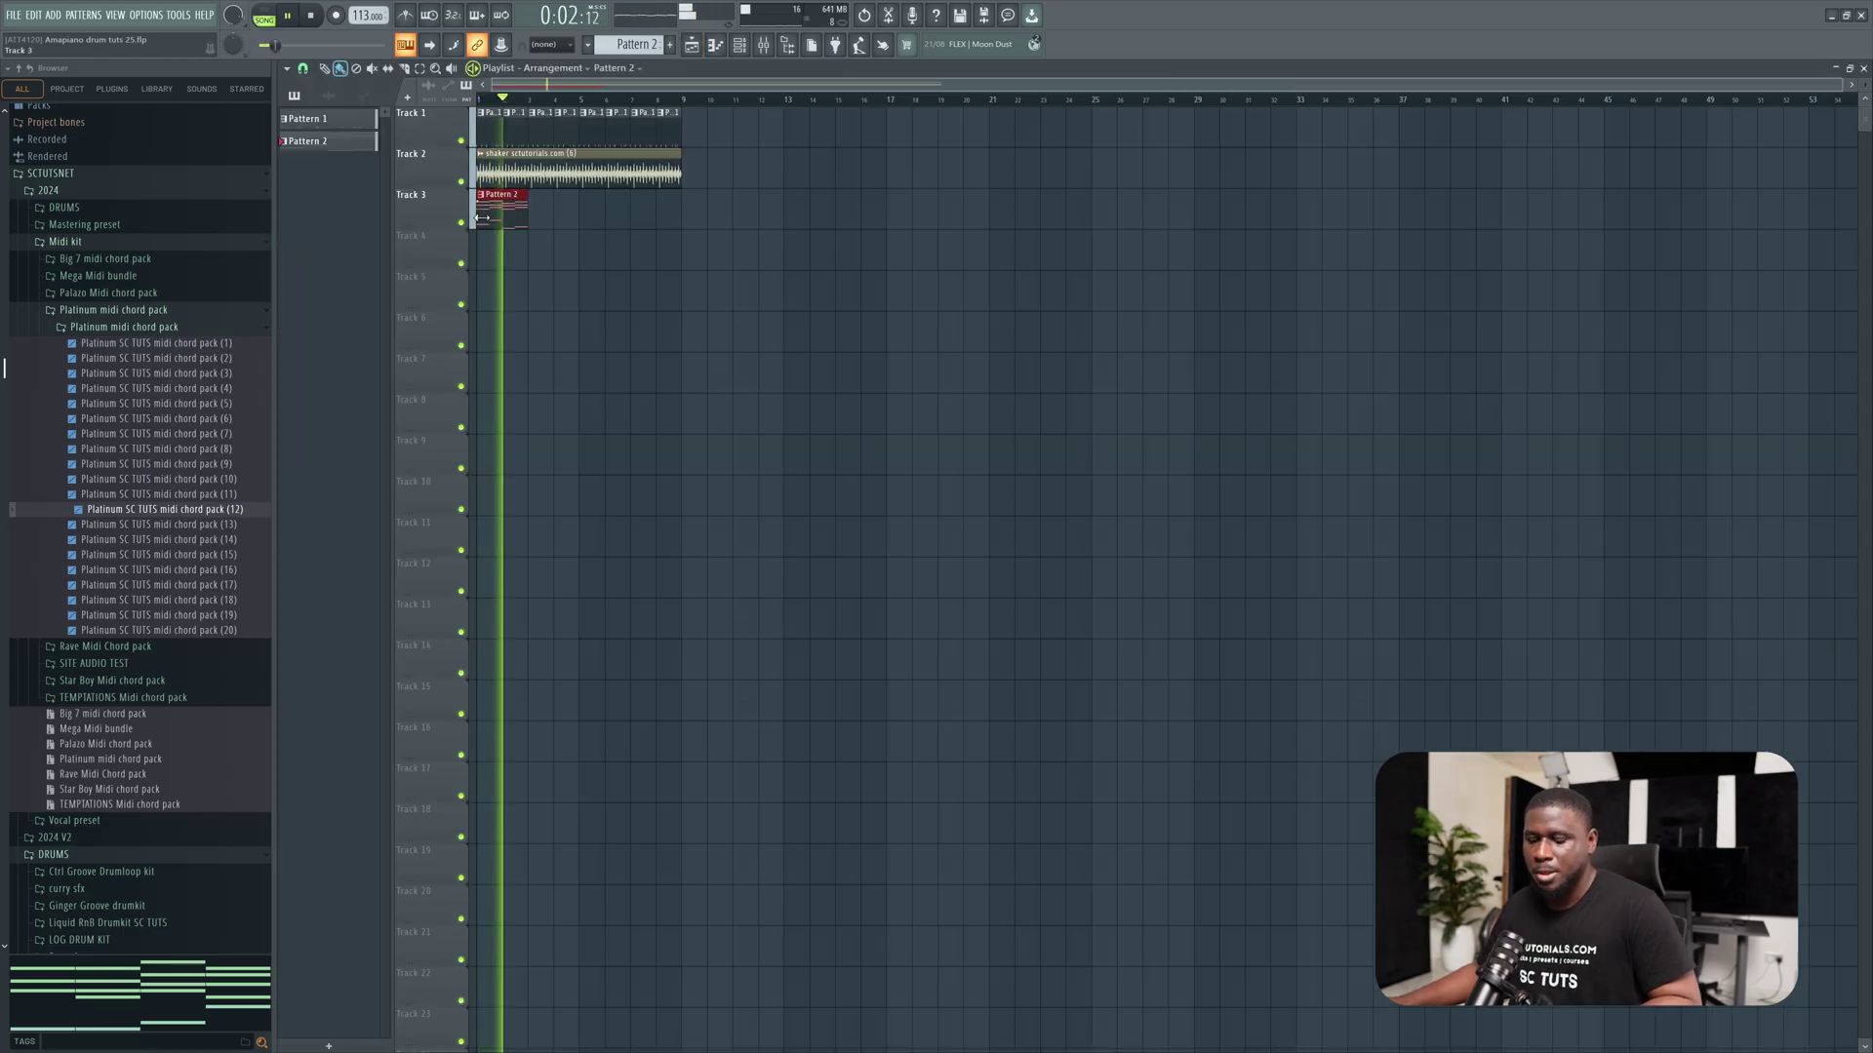
key("space")
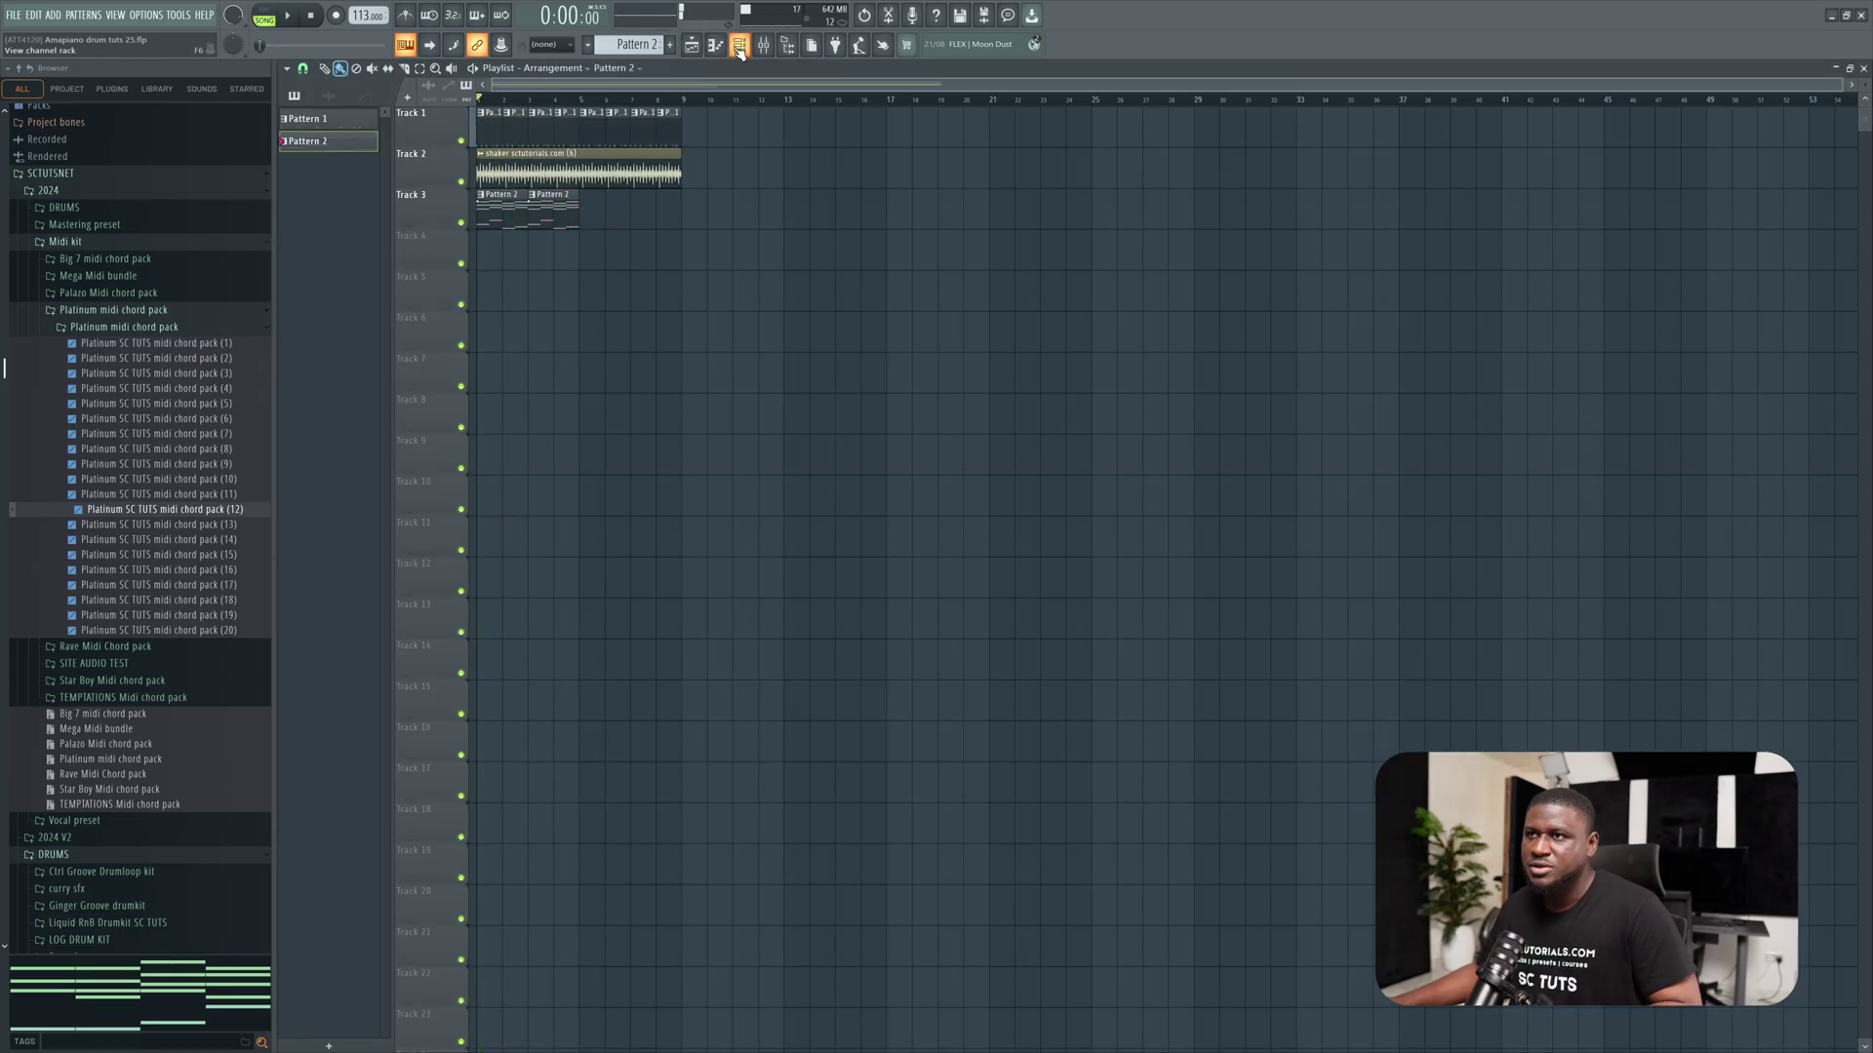
- Check the channel rack during playback, and duplicate both Pattern 2 clips to fill Track 3 up to bar 9
key("F6")
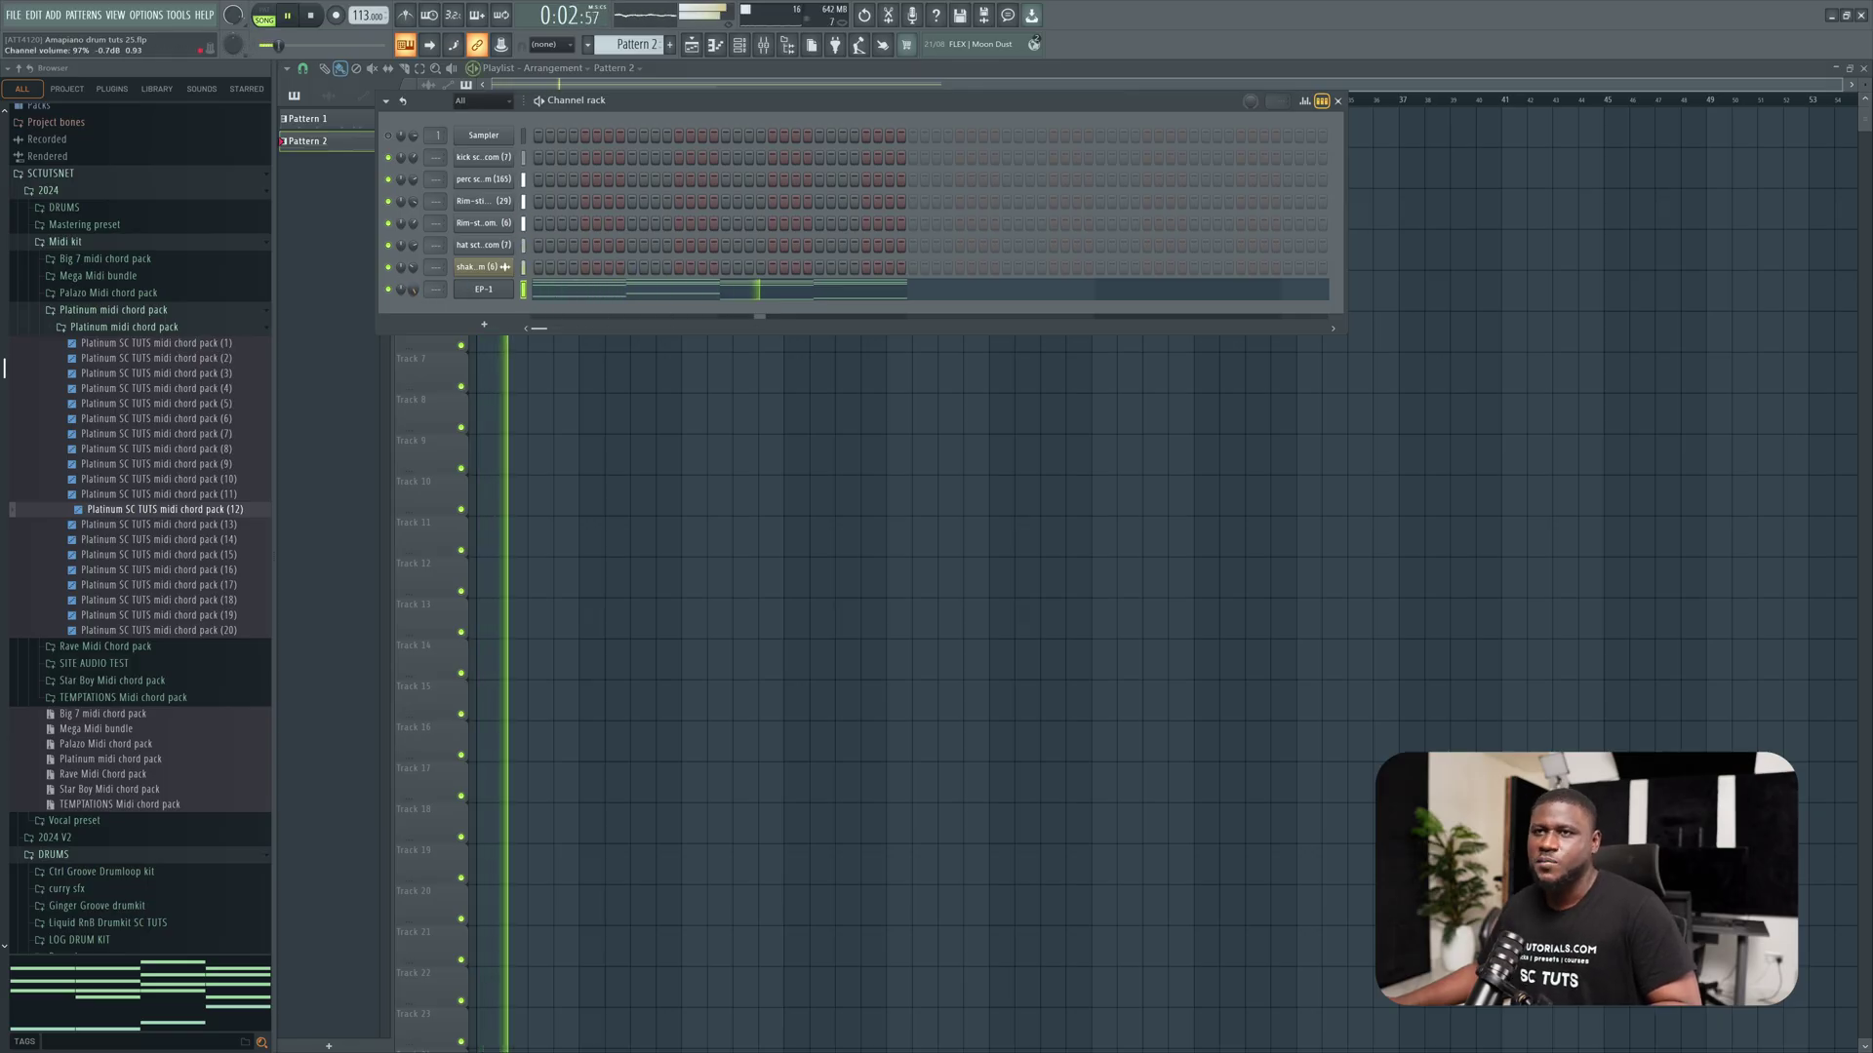
left_click_drag(717, 100, 936, 392)
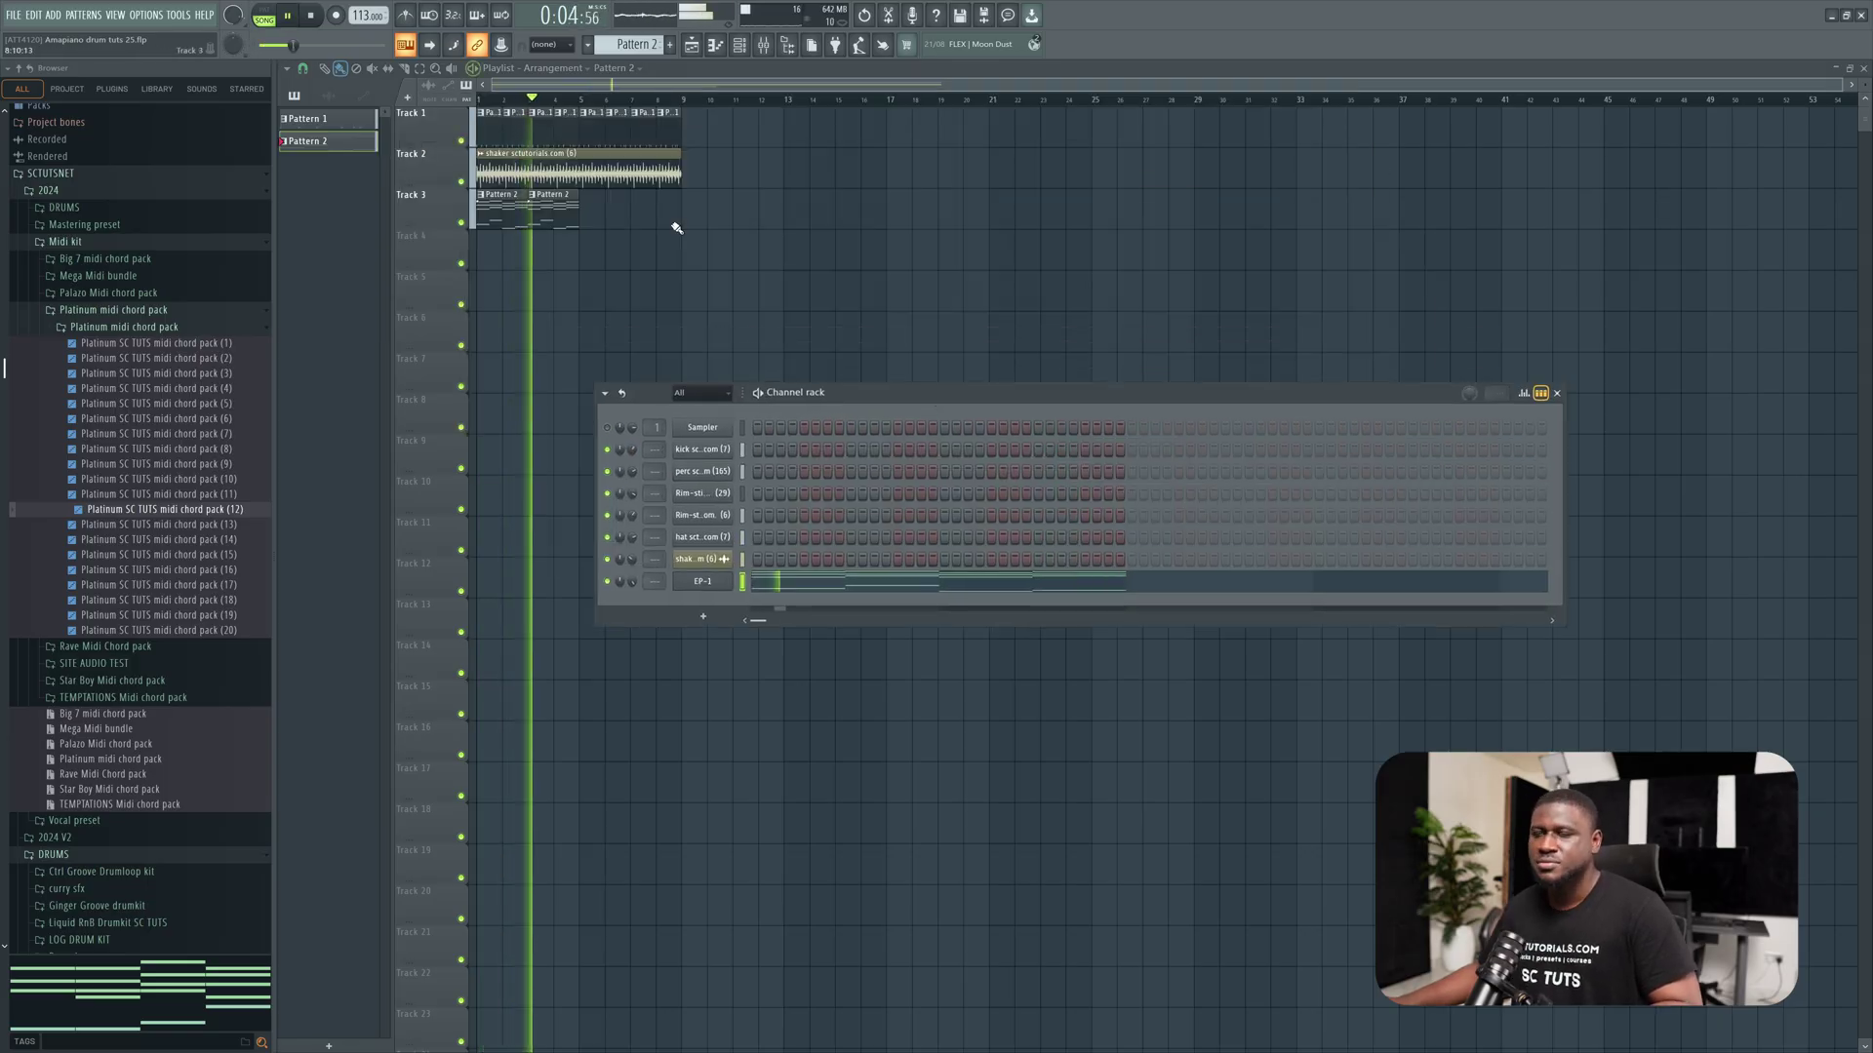
left_click(431, 212)
key("ctrl+b")
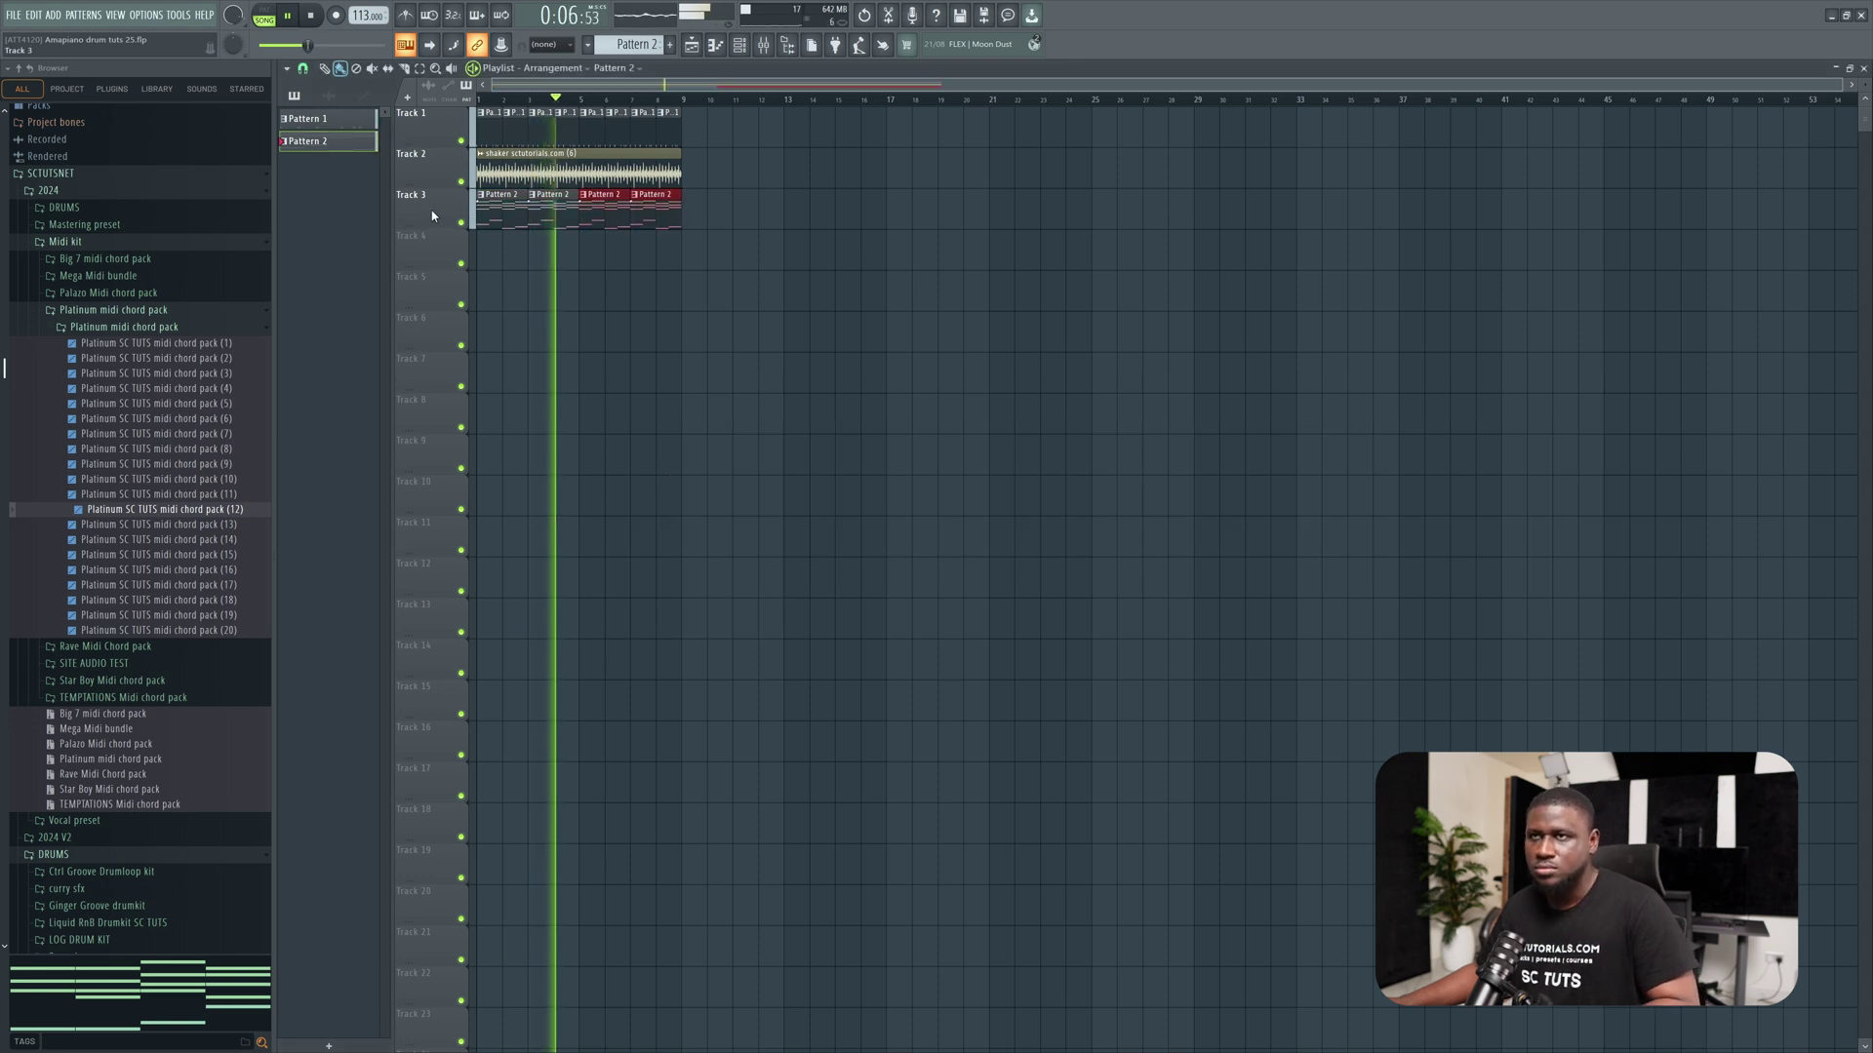
left_click(630, 205)
key("space")
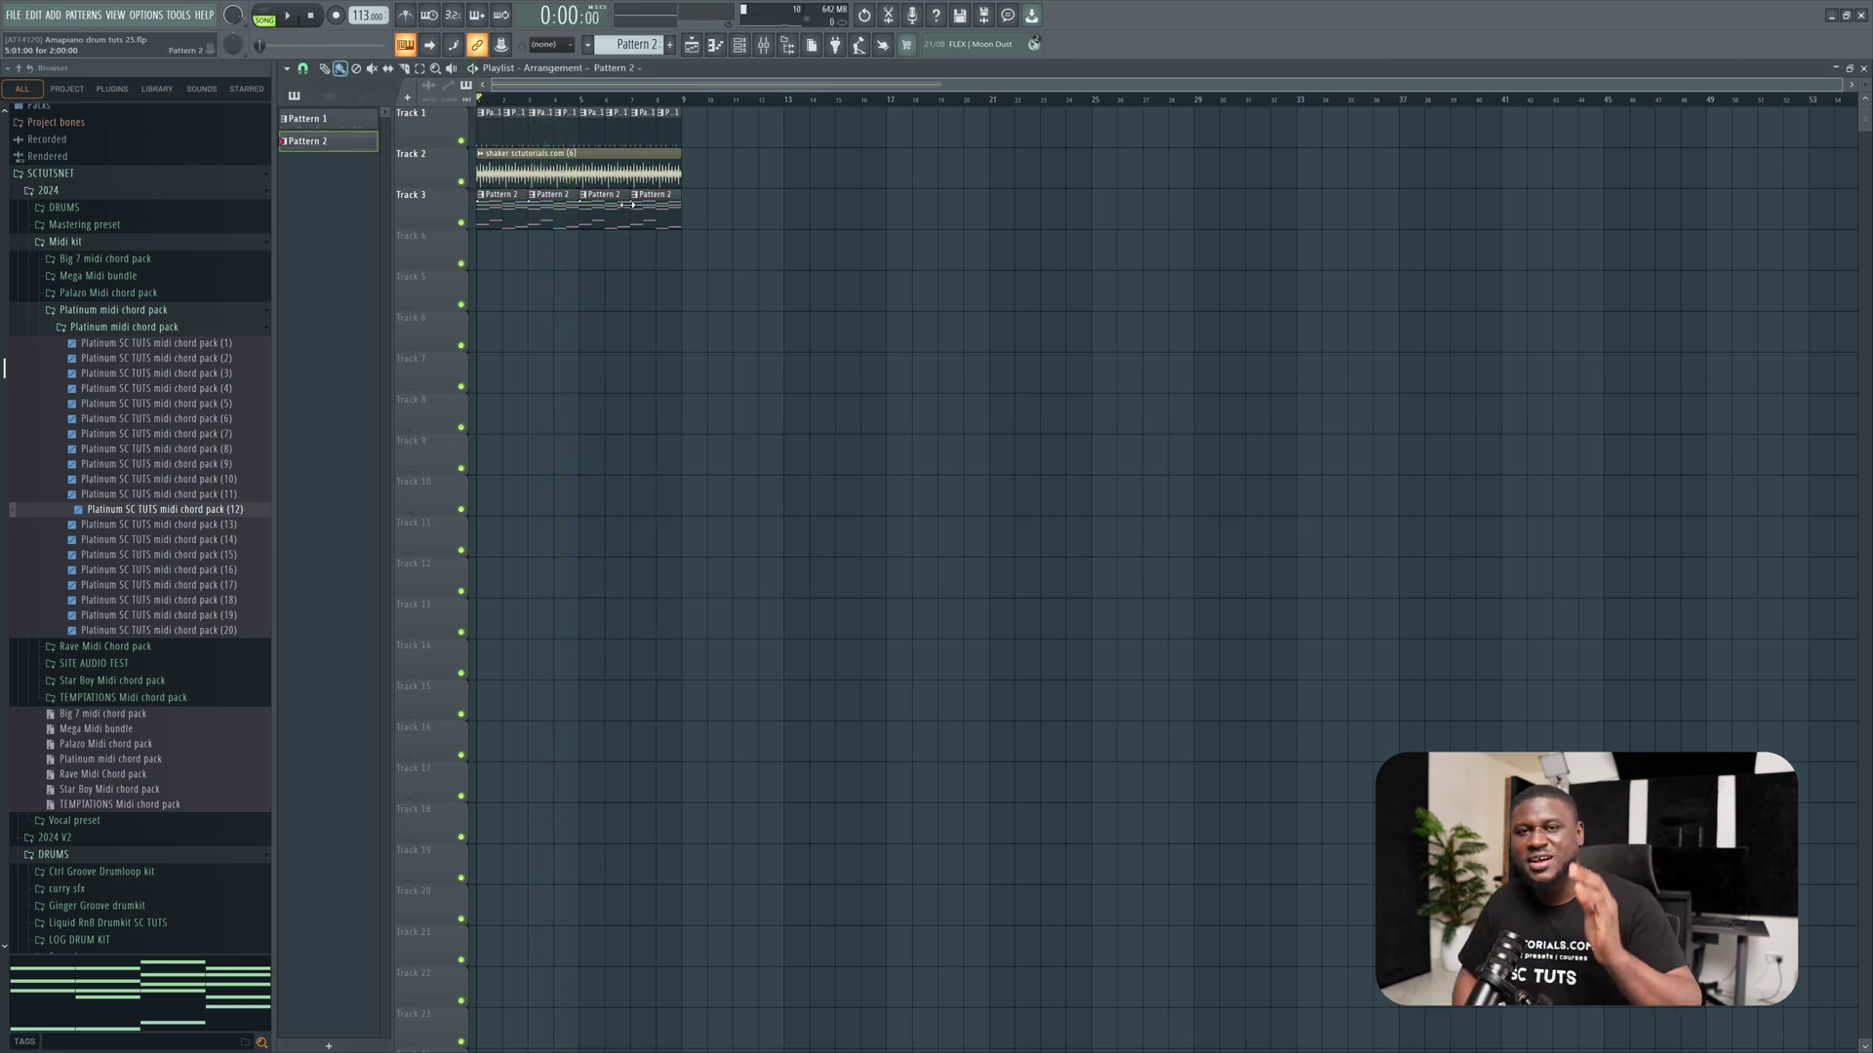